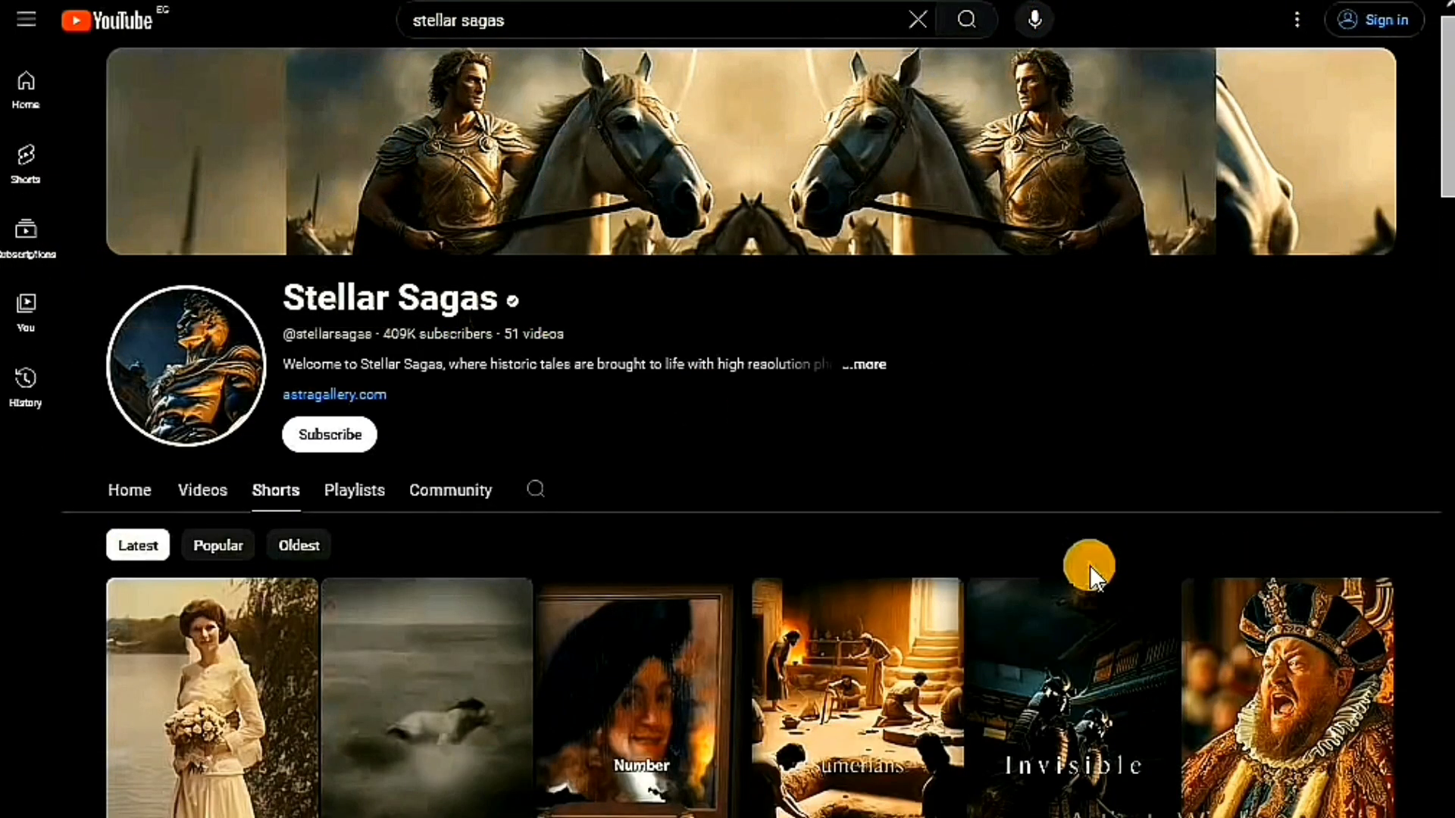
Step: Look through the Stellar Sagas channel's Shorts on YouTube, examining their titles and view counts
scroll(1089, 565, "down", 10)
scroll(851, 730, "down", 6)
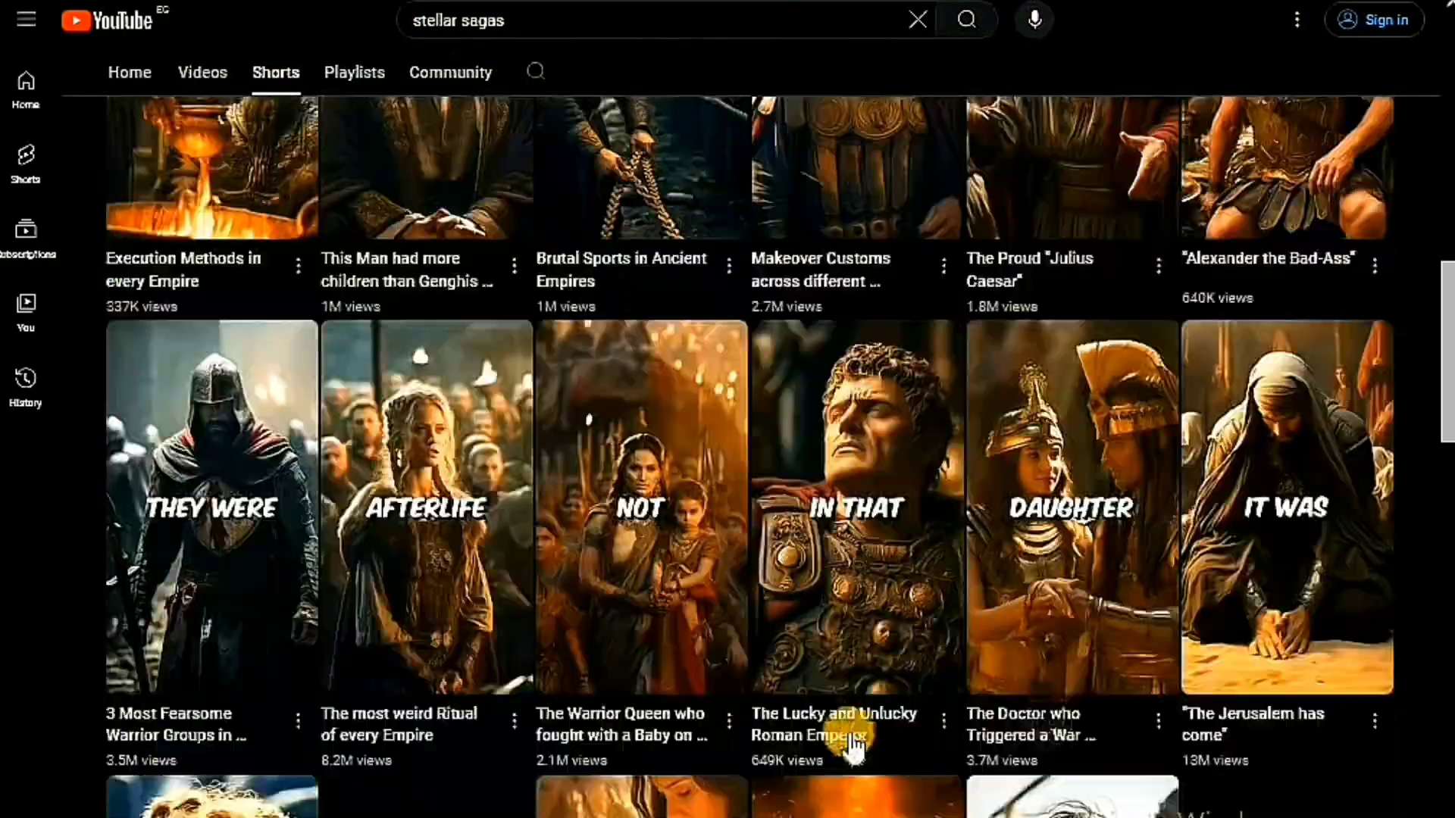
scroll(502, 637, "down", 10)
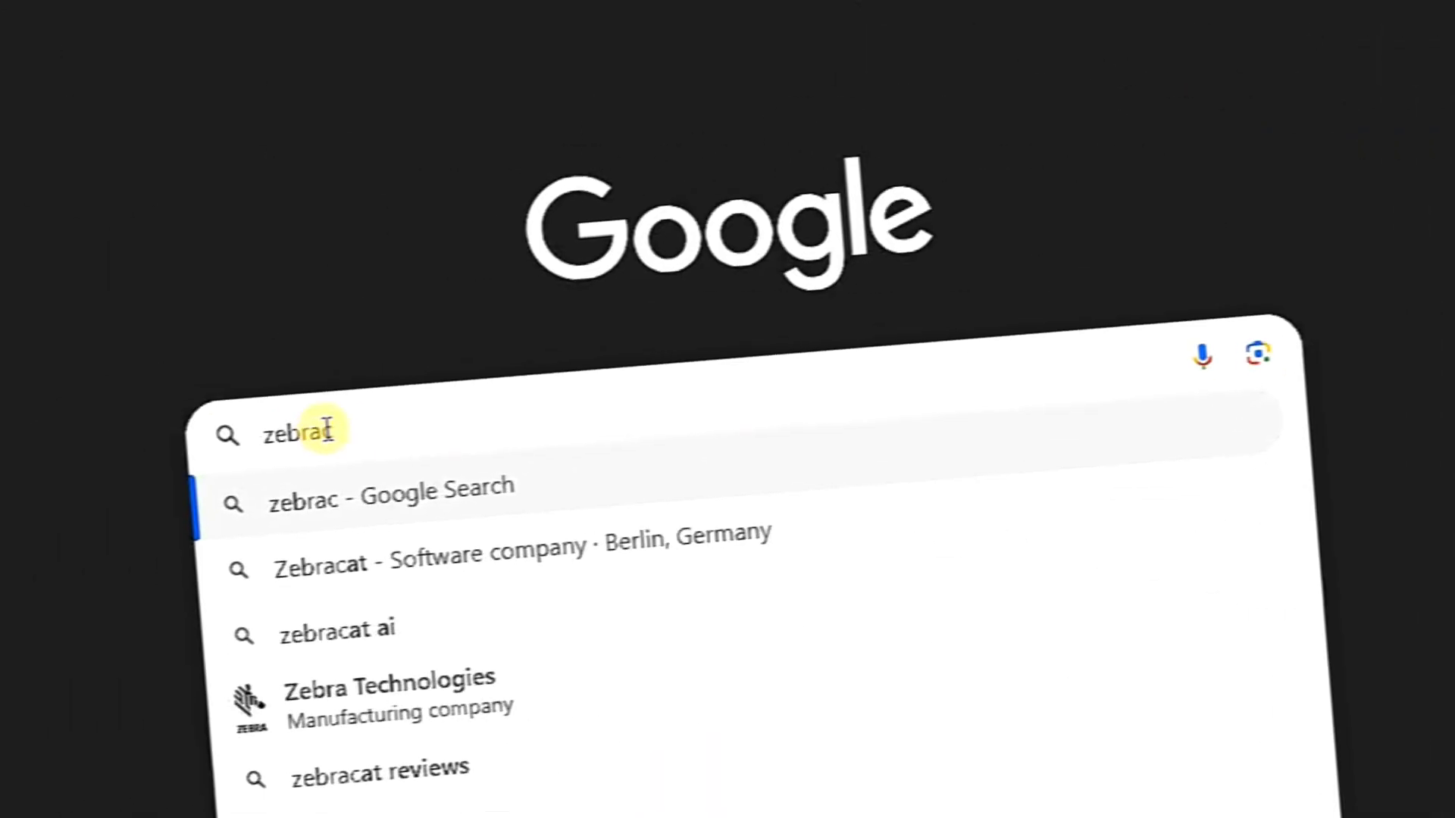
Step: Search Google for "zebracat" and open the Zebracat Video Generation AI website
type("at")
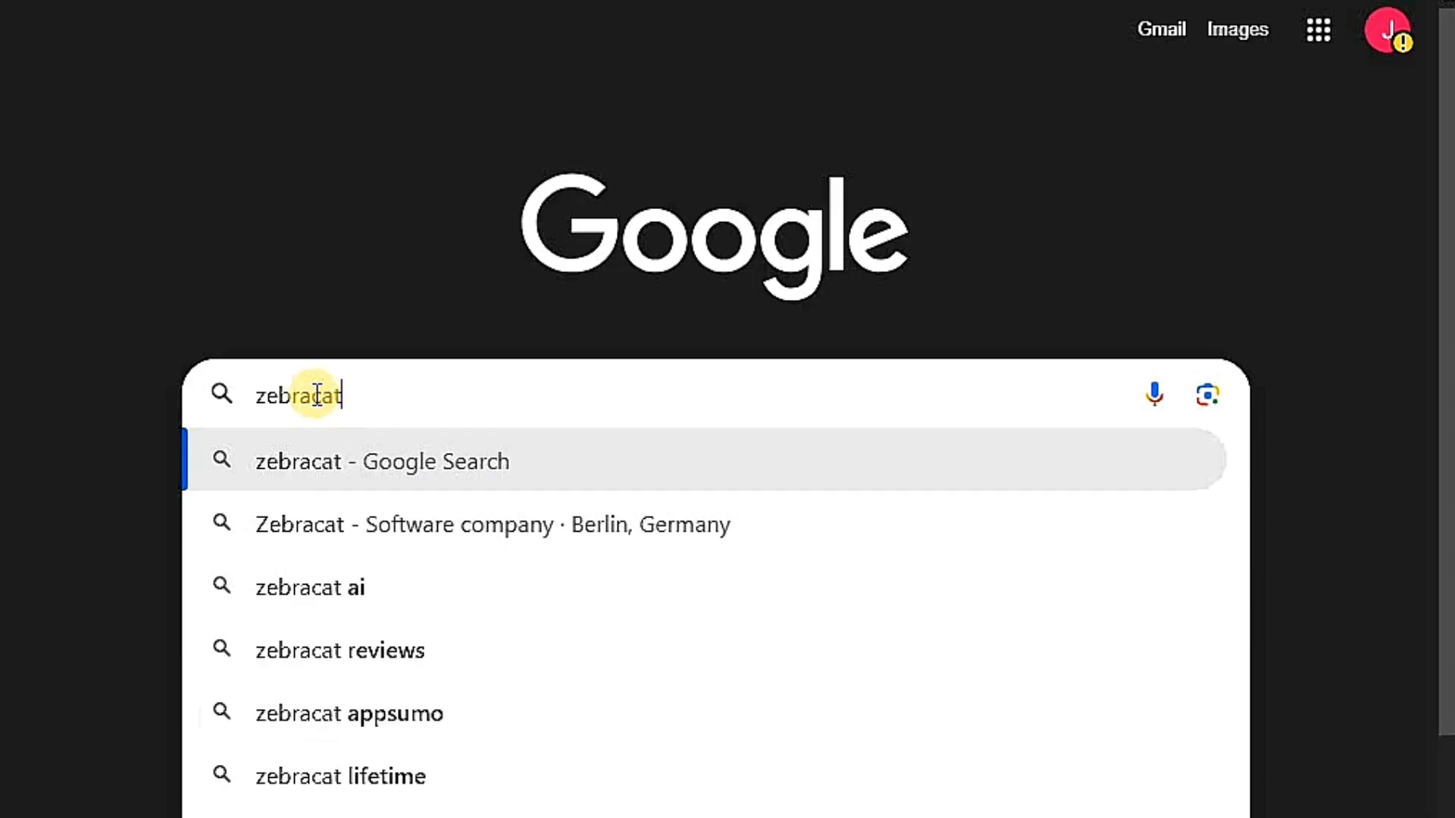
key("Return")
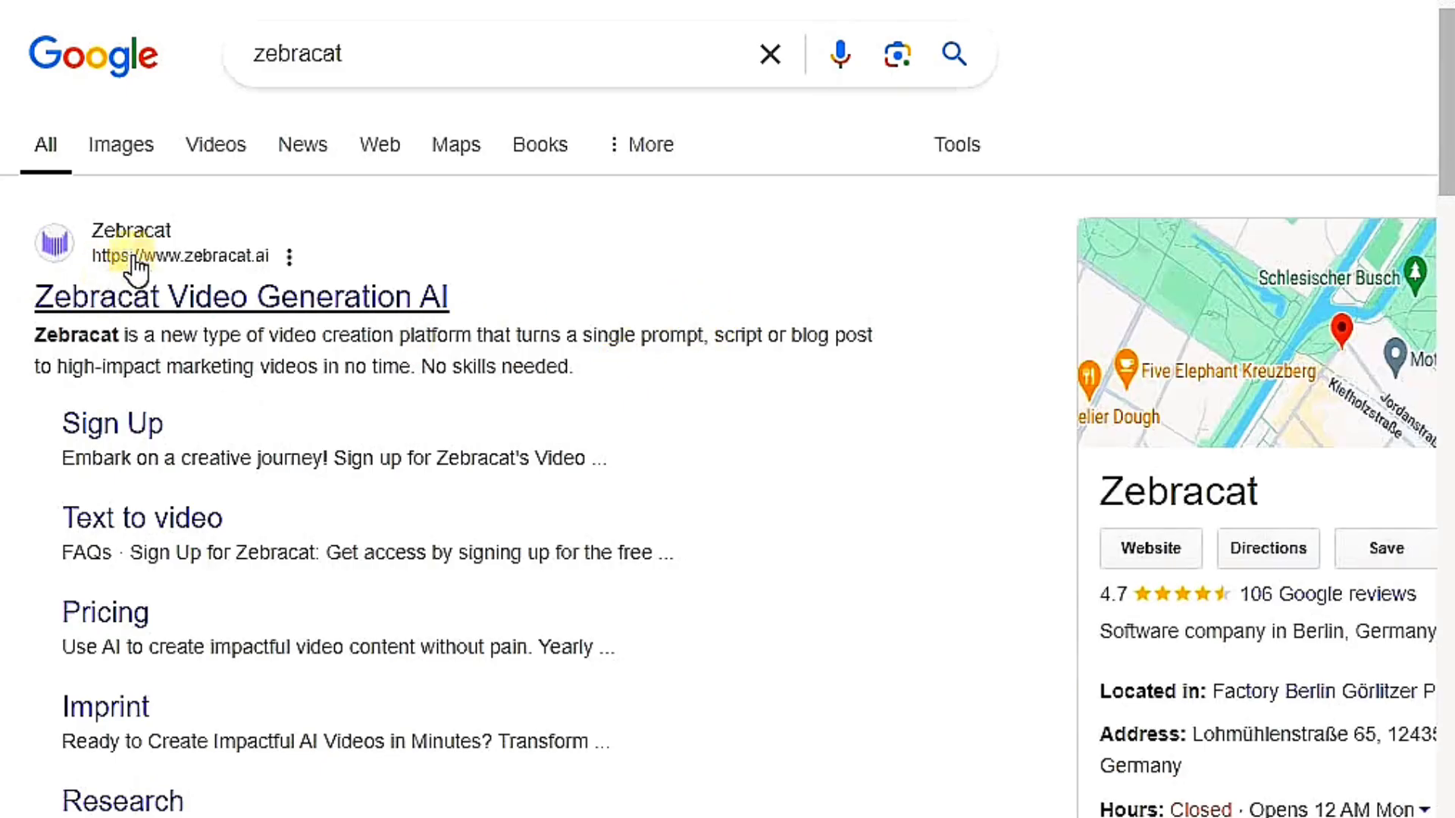
left_click(234, 306)
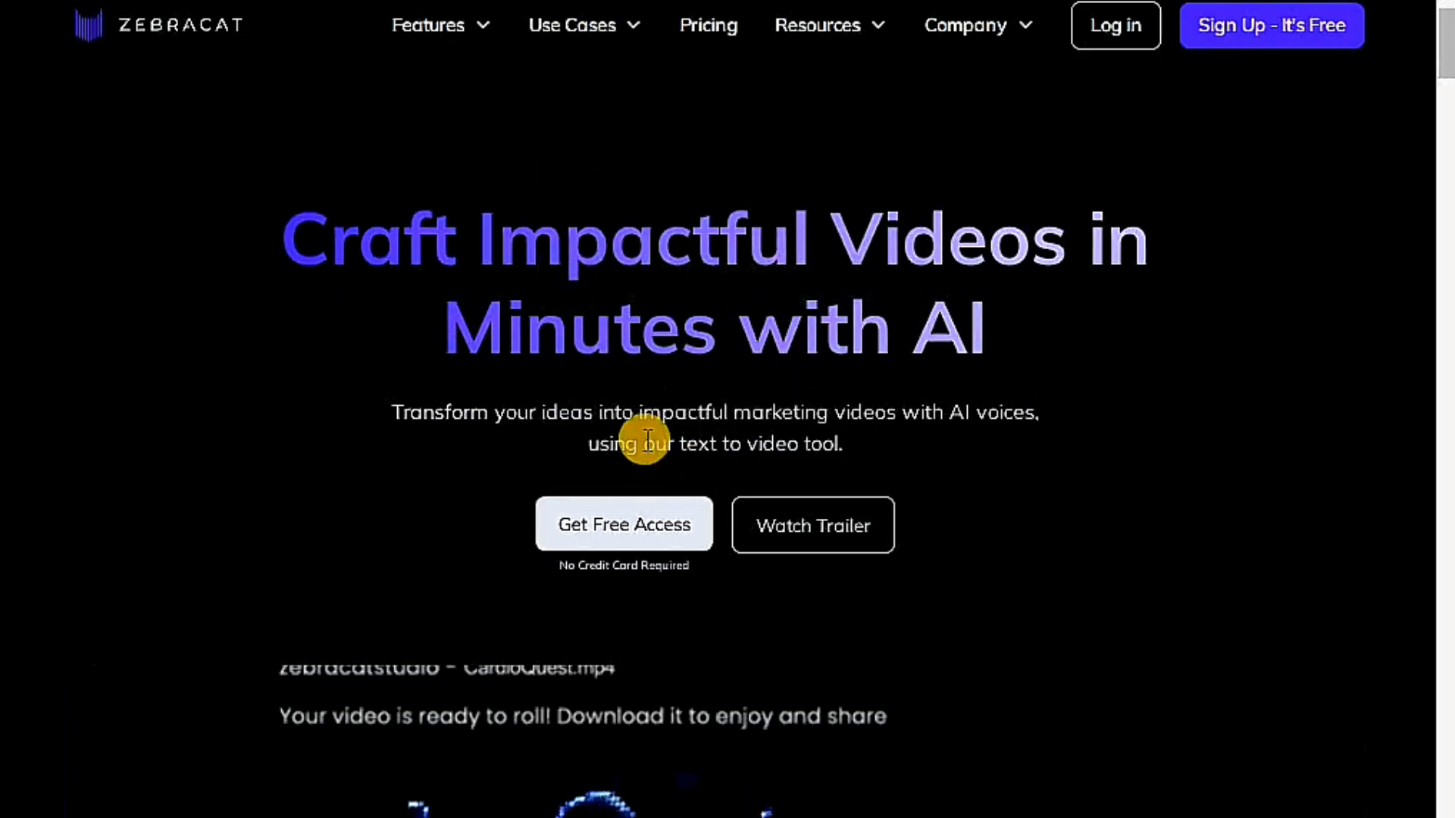
Step: Sign up for a free Zebracat account and skip the role question in the welcome dialog
scroll(844, 399, "down", 10)
scroll(848, 438, "down", 5)
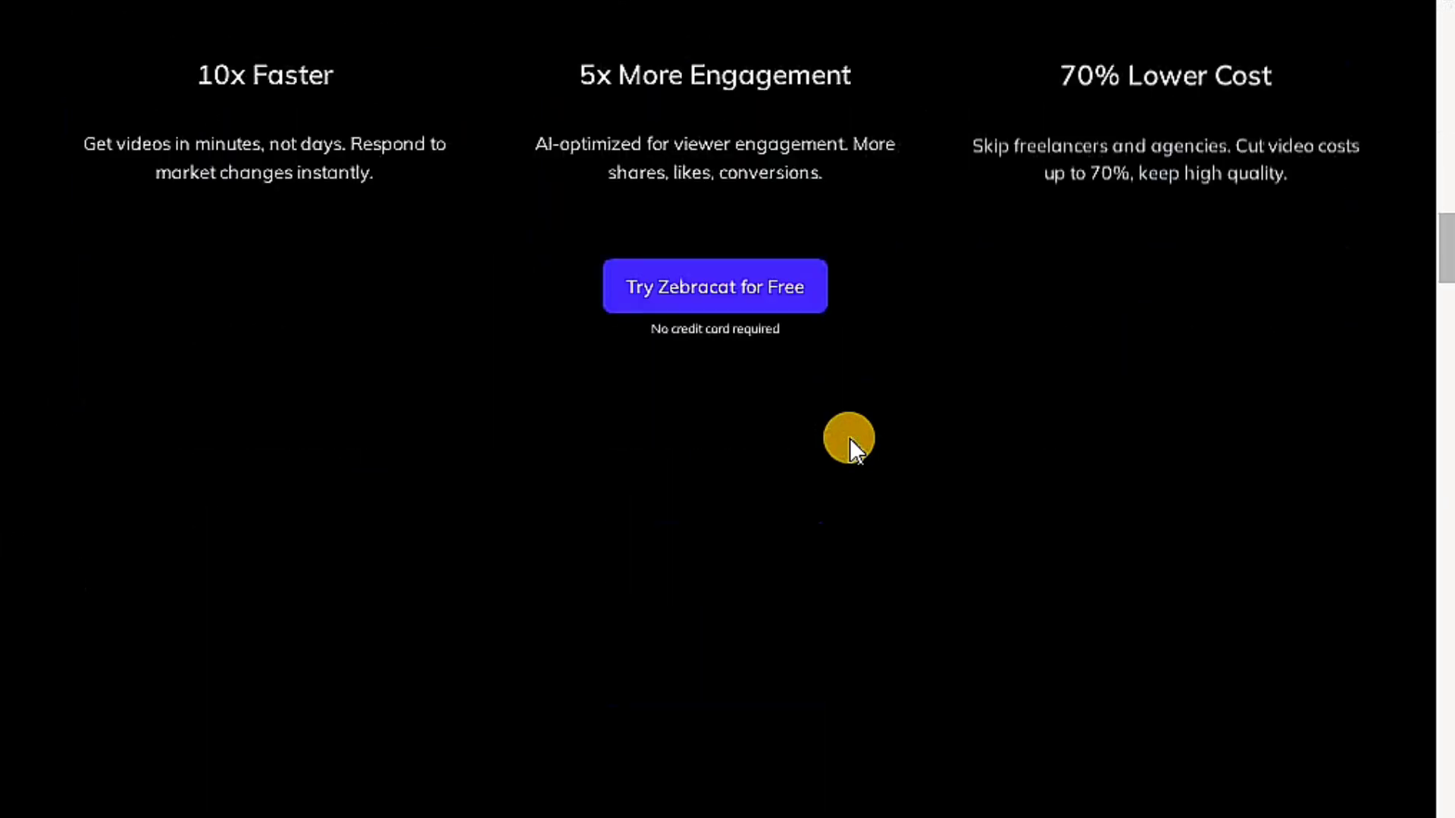
scroll(912, 447, "up", 20)
scroll(562, 362, "up", 4)
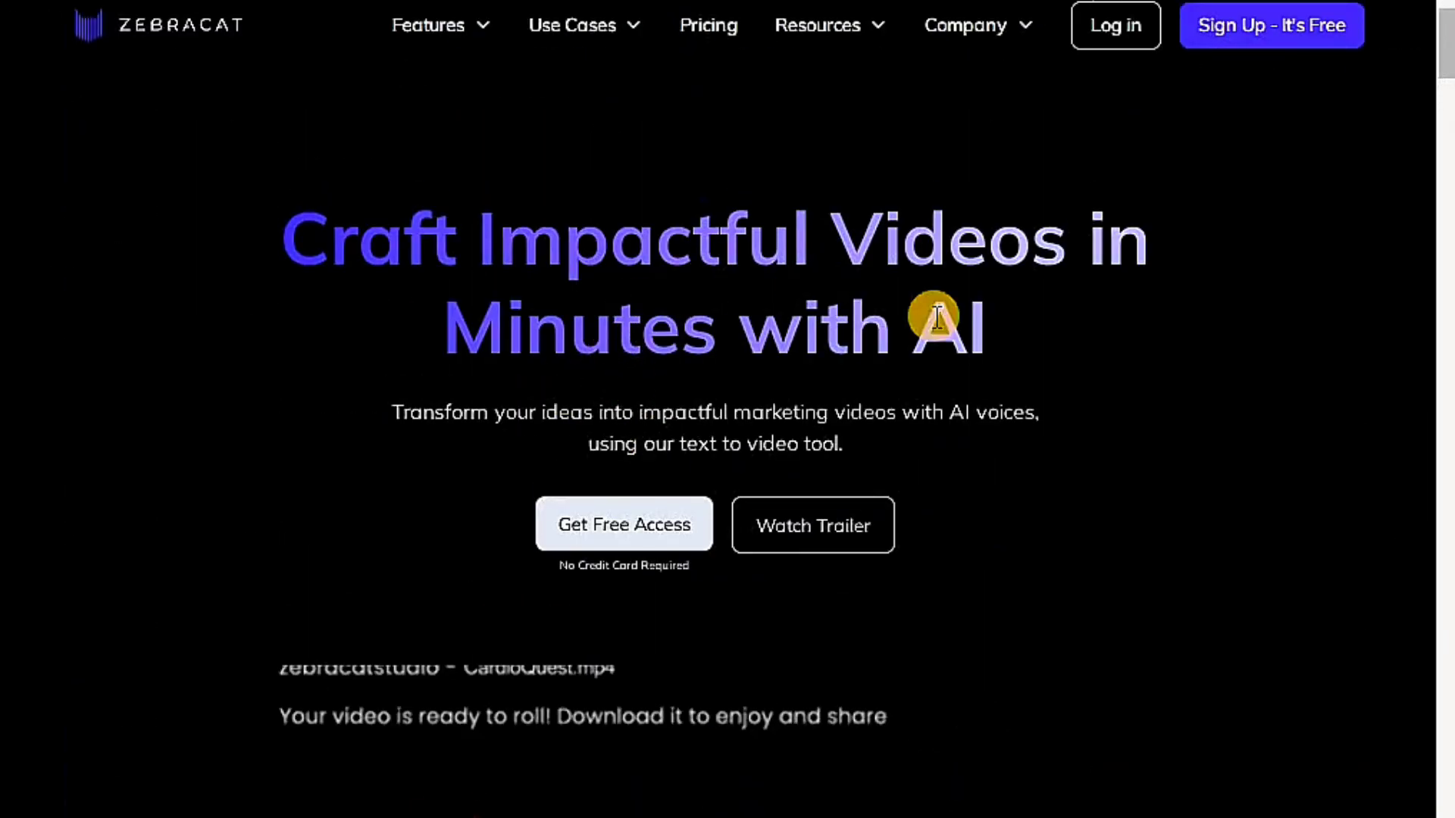
left_click(1271, 35)
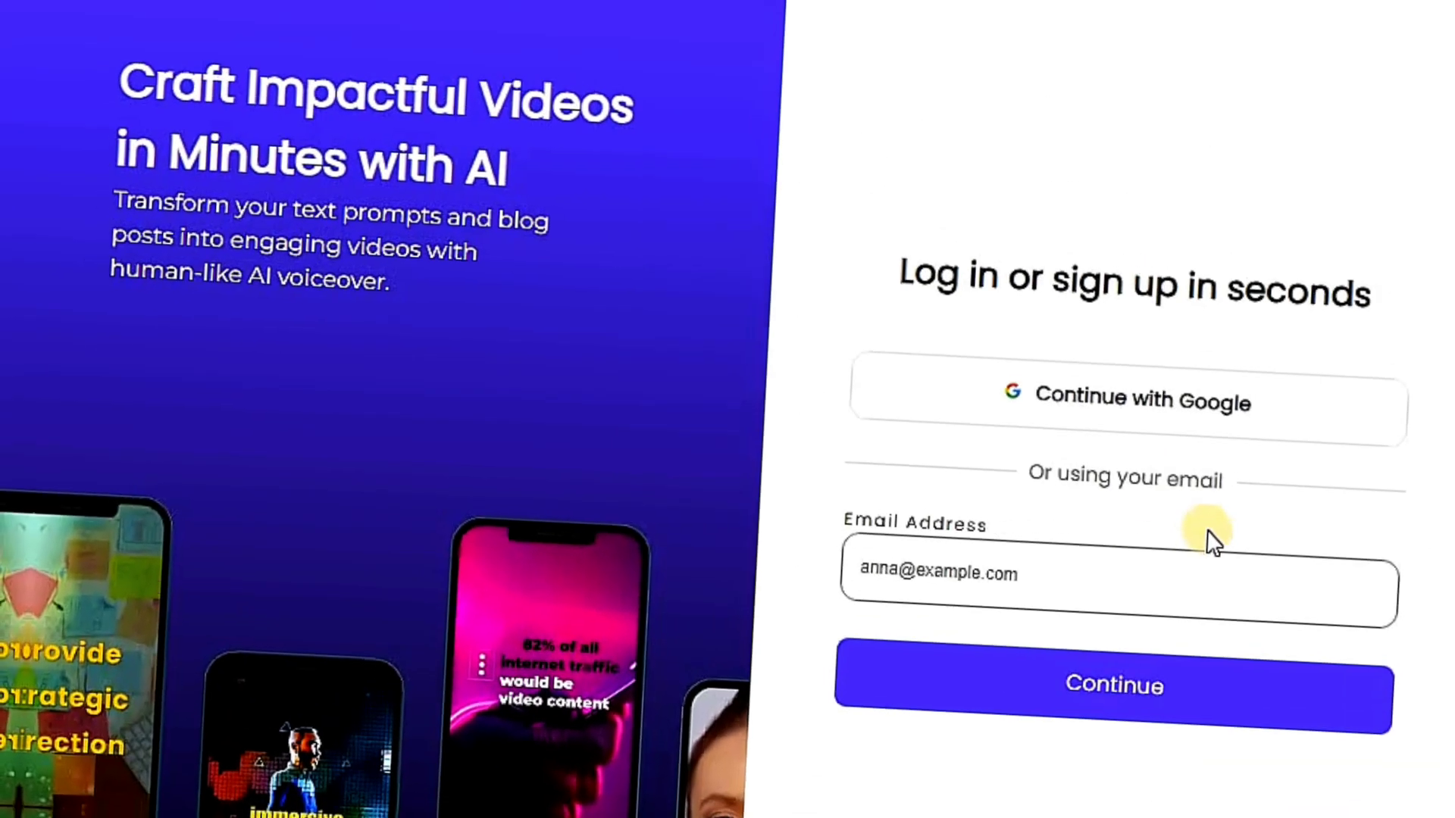
left_click_drag(985, 237, 1353, 235)
left_click(1353, 234)
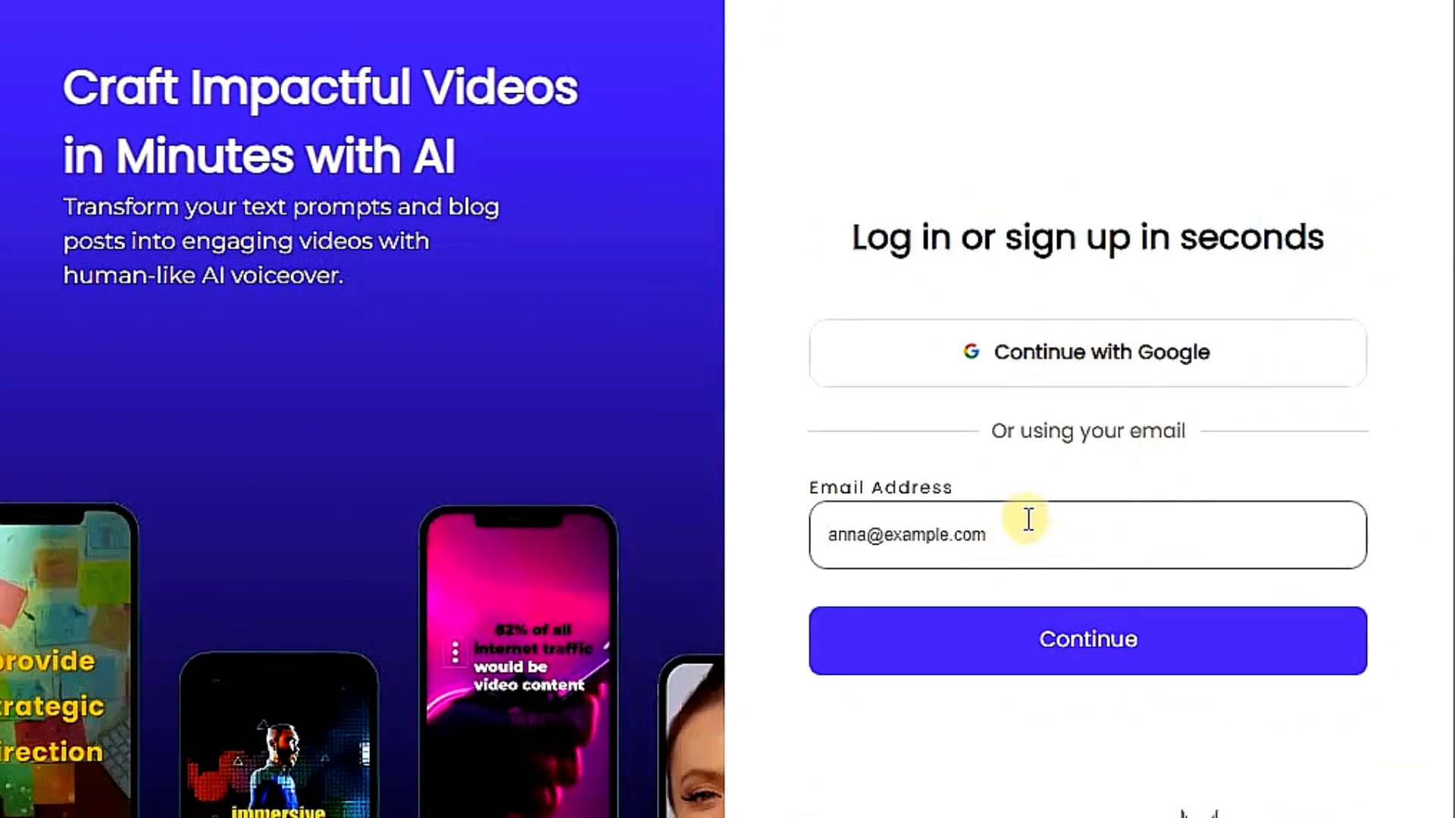
left_click(929, 606)
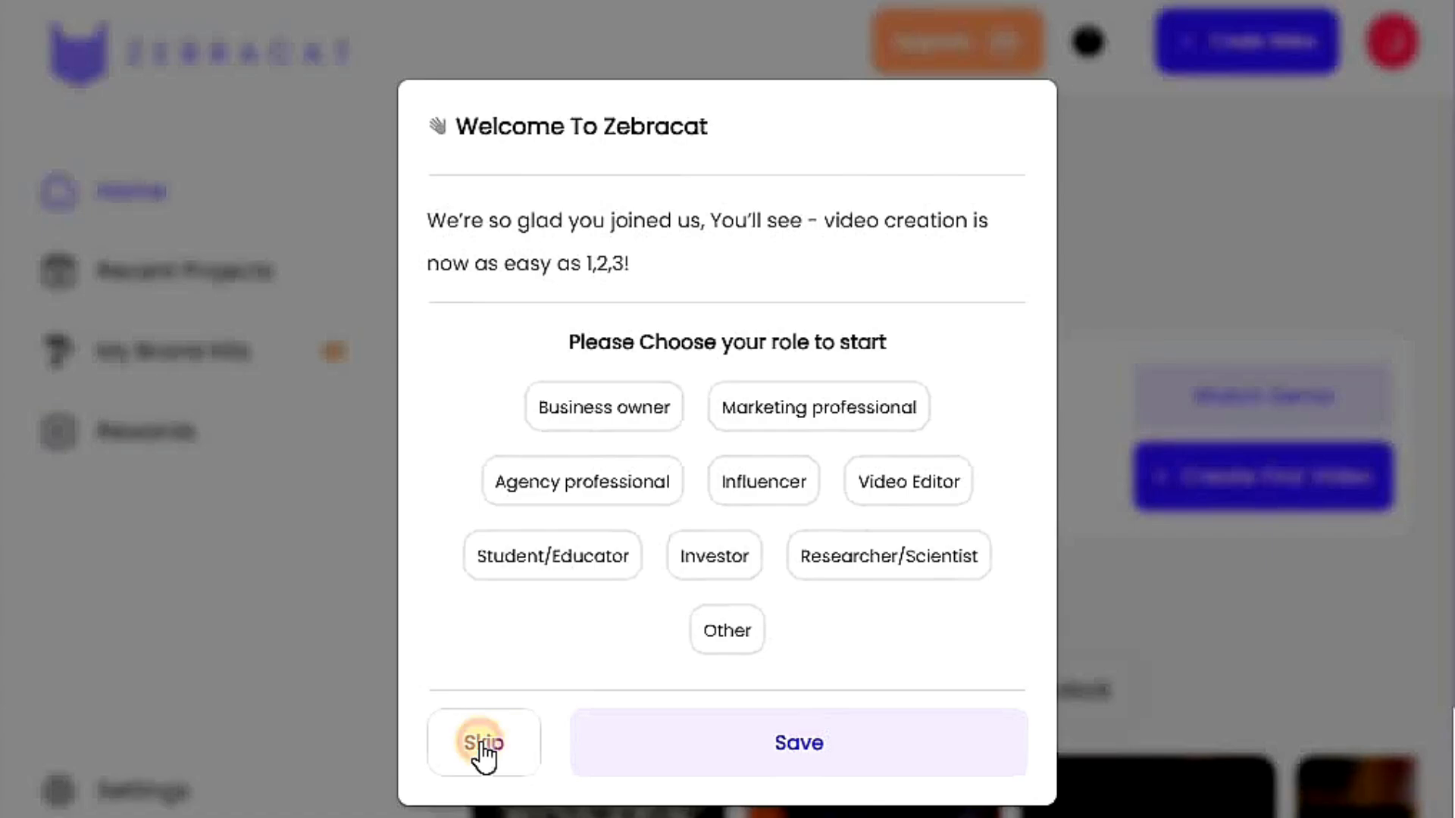
left_click(480, 741)
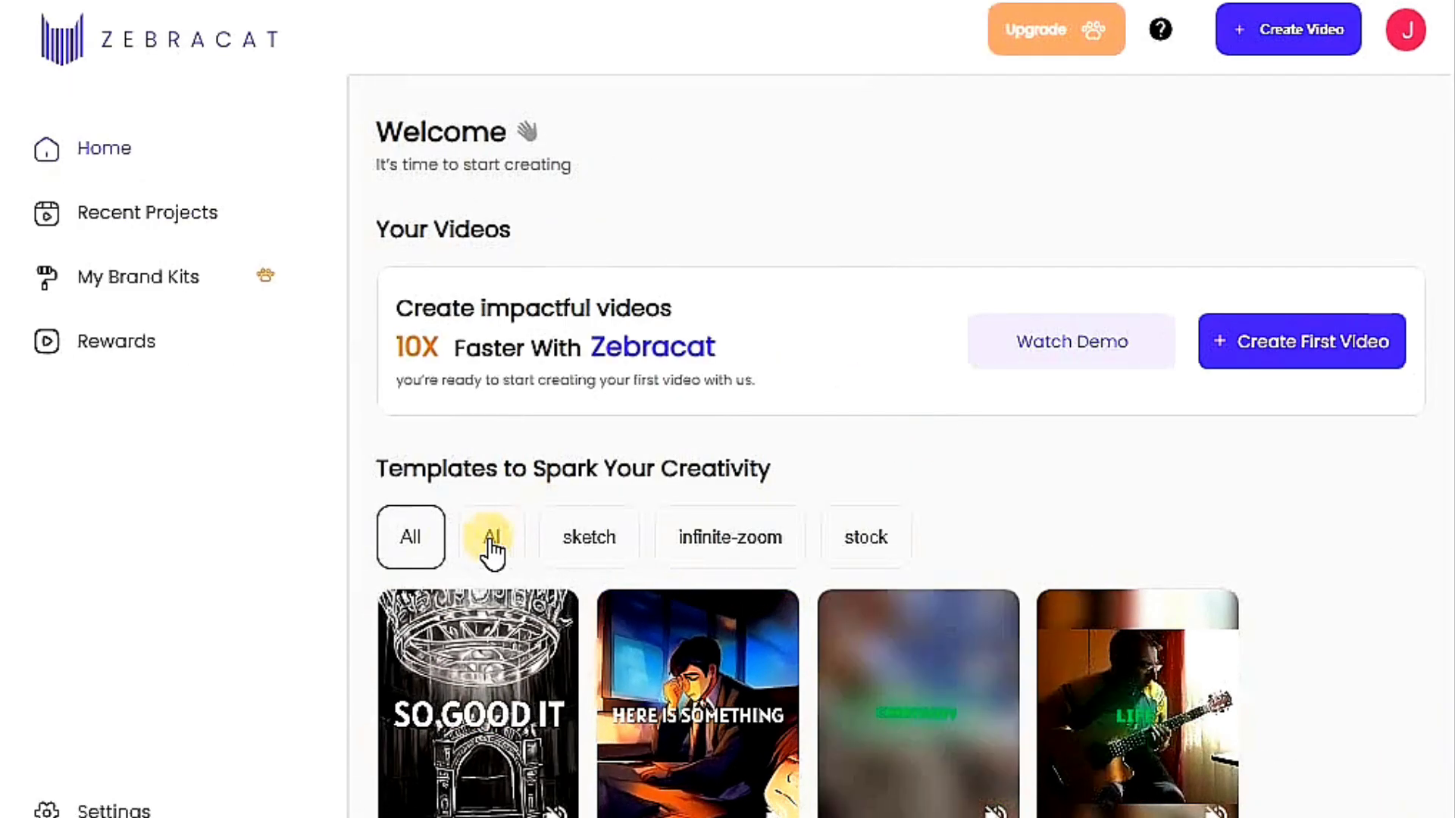
Step: Look at the AI template category and return to showing all templates
left_click(491, 538)
left_click(399, 541)
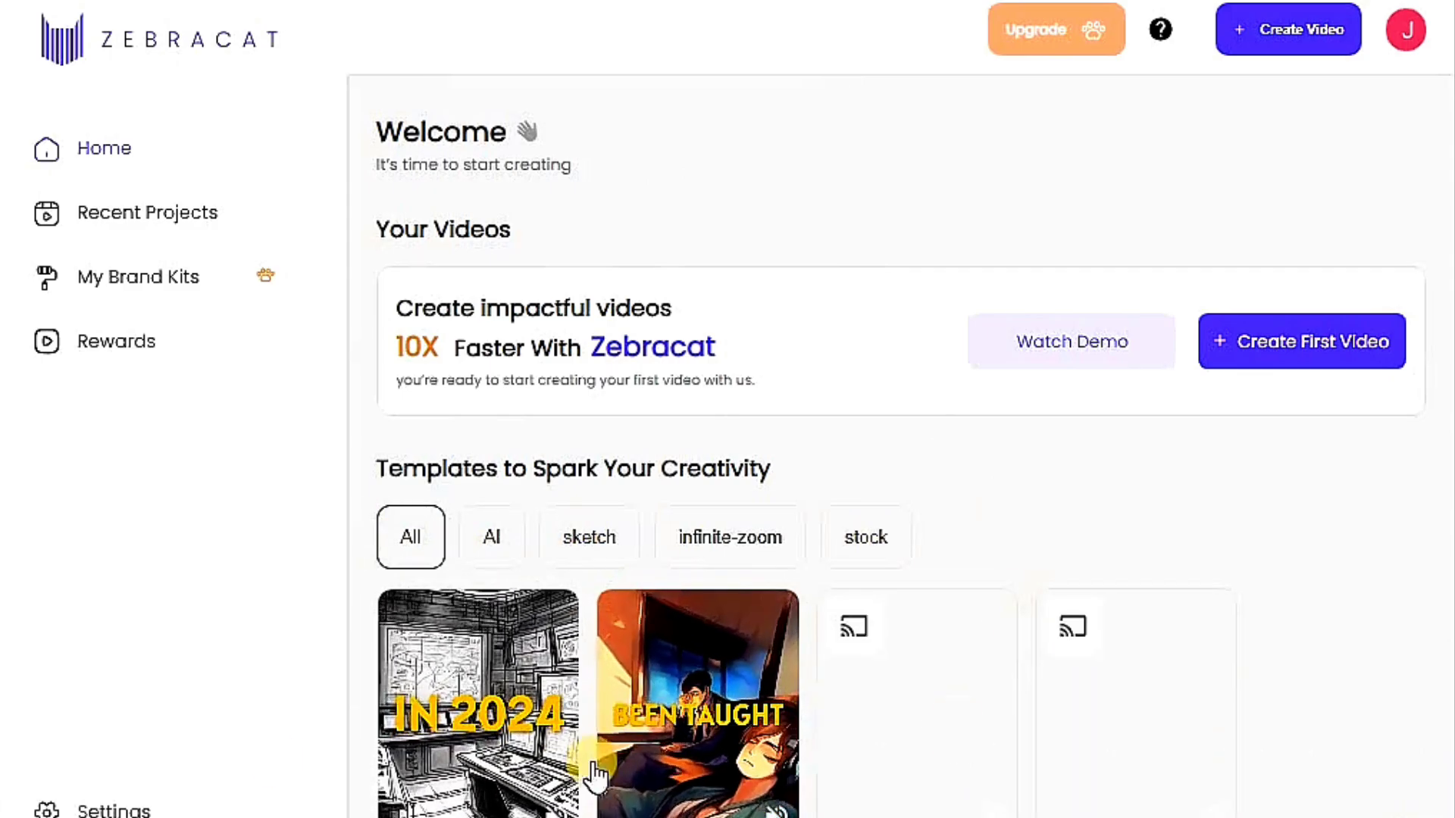
scroll(1098, 682, "down", 1)
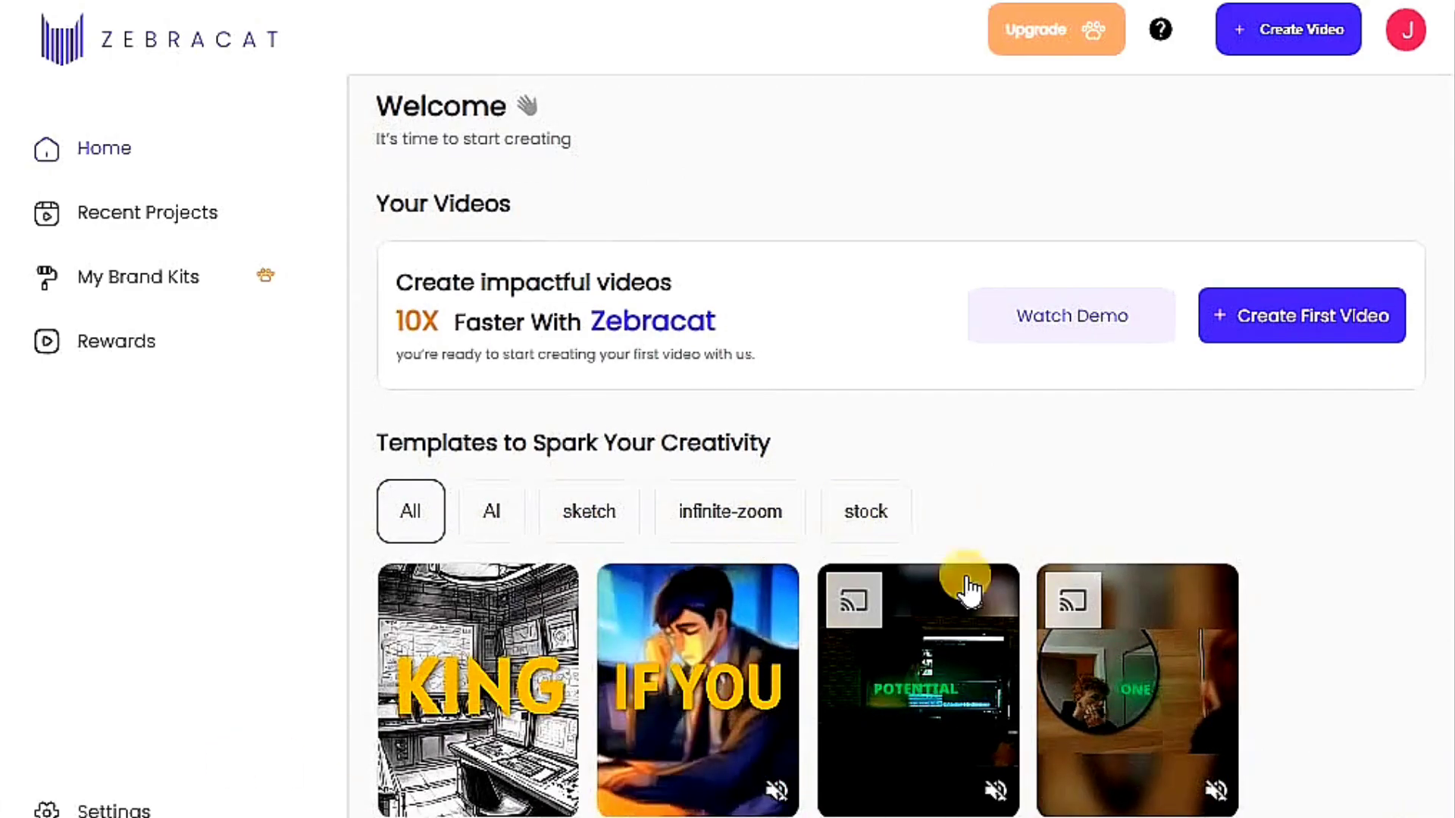
Step: Start a new video from a prompt and enter the idea "I want a video about the Vikings"
left_click(1297, 32)
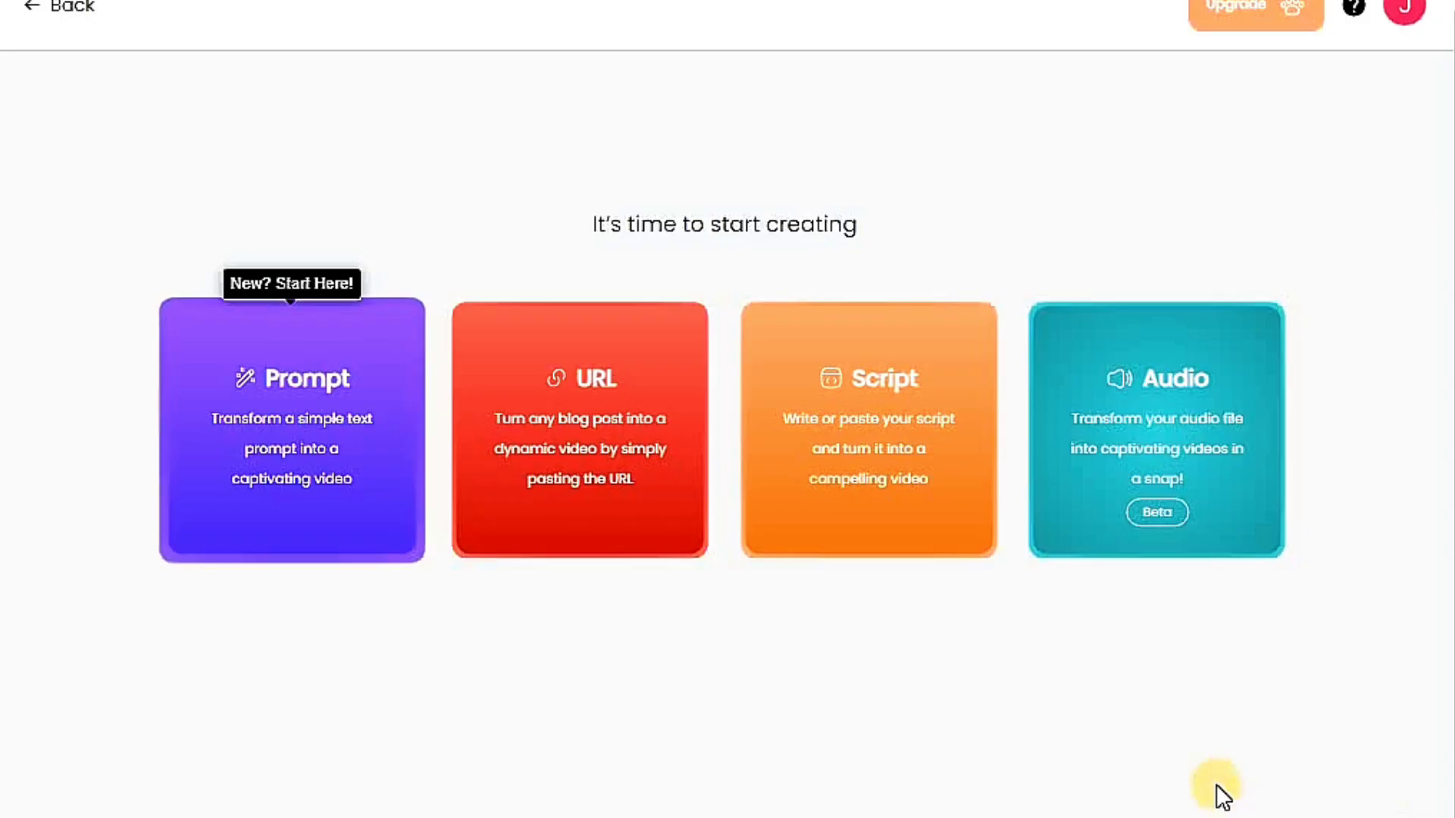
left_click(313, 454)
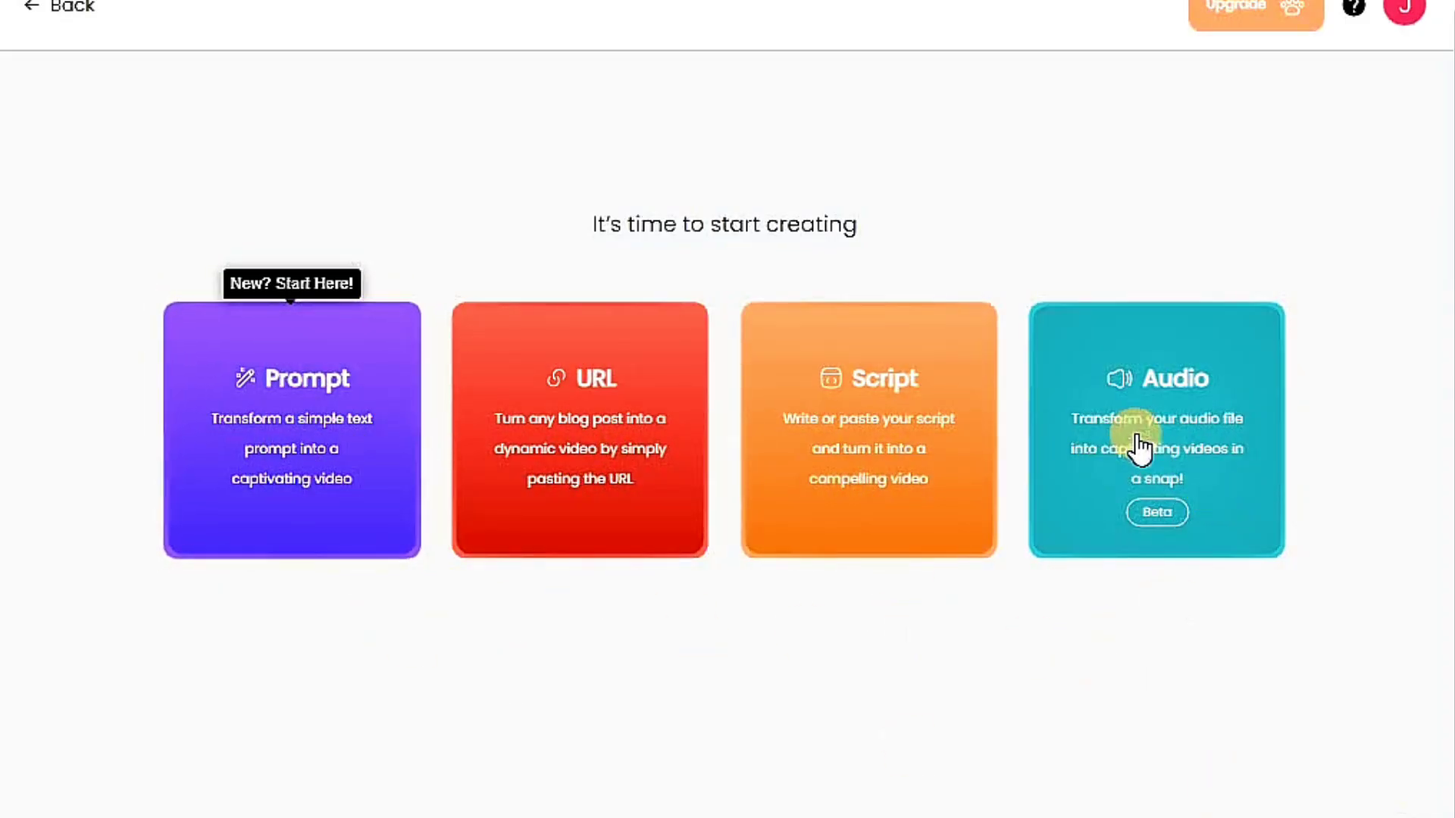
left_click(274, 415)
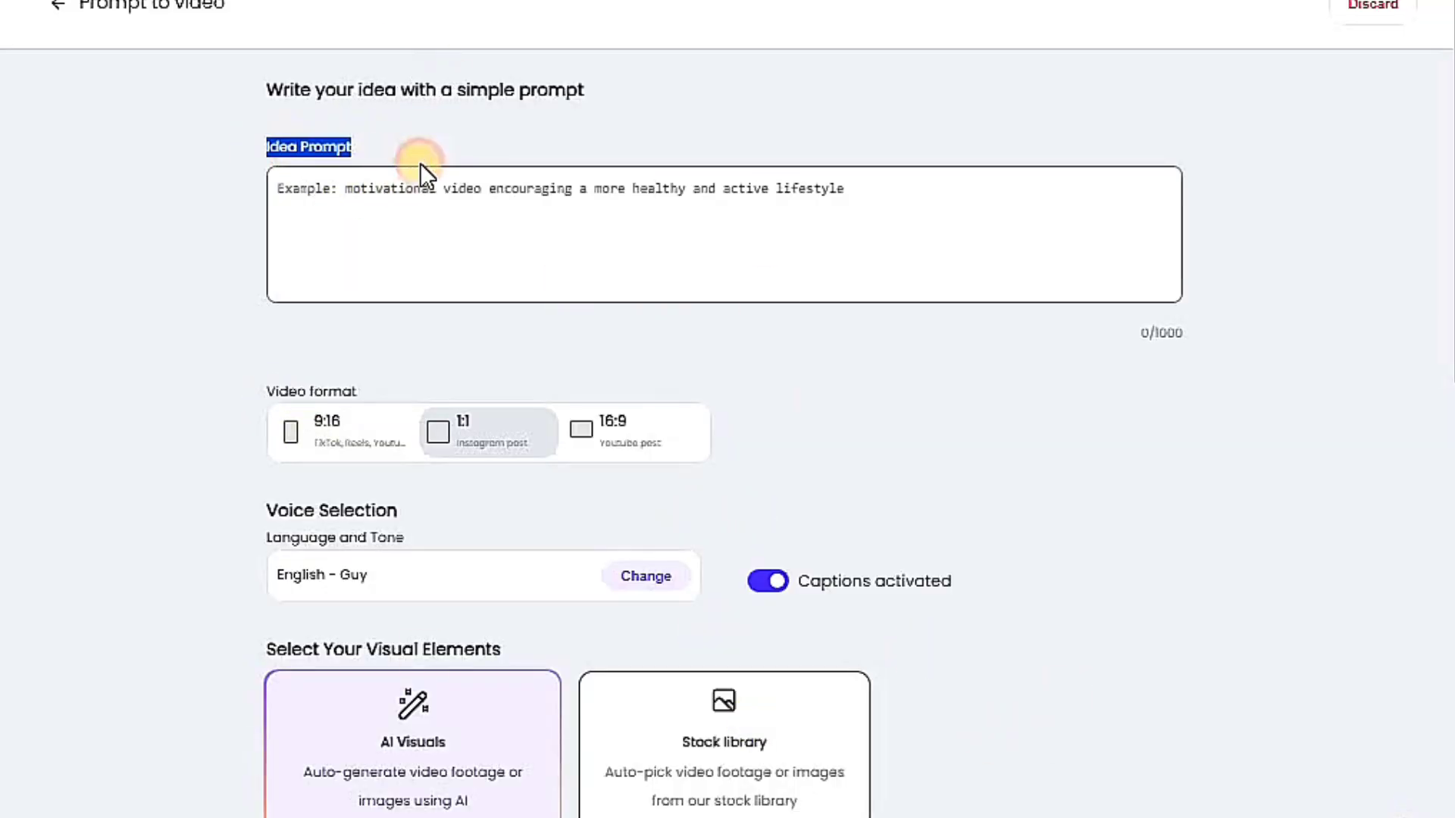
left_click(398, 214)
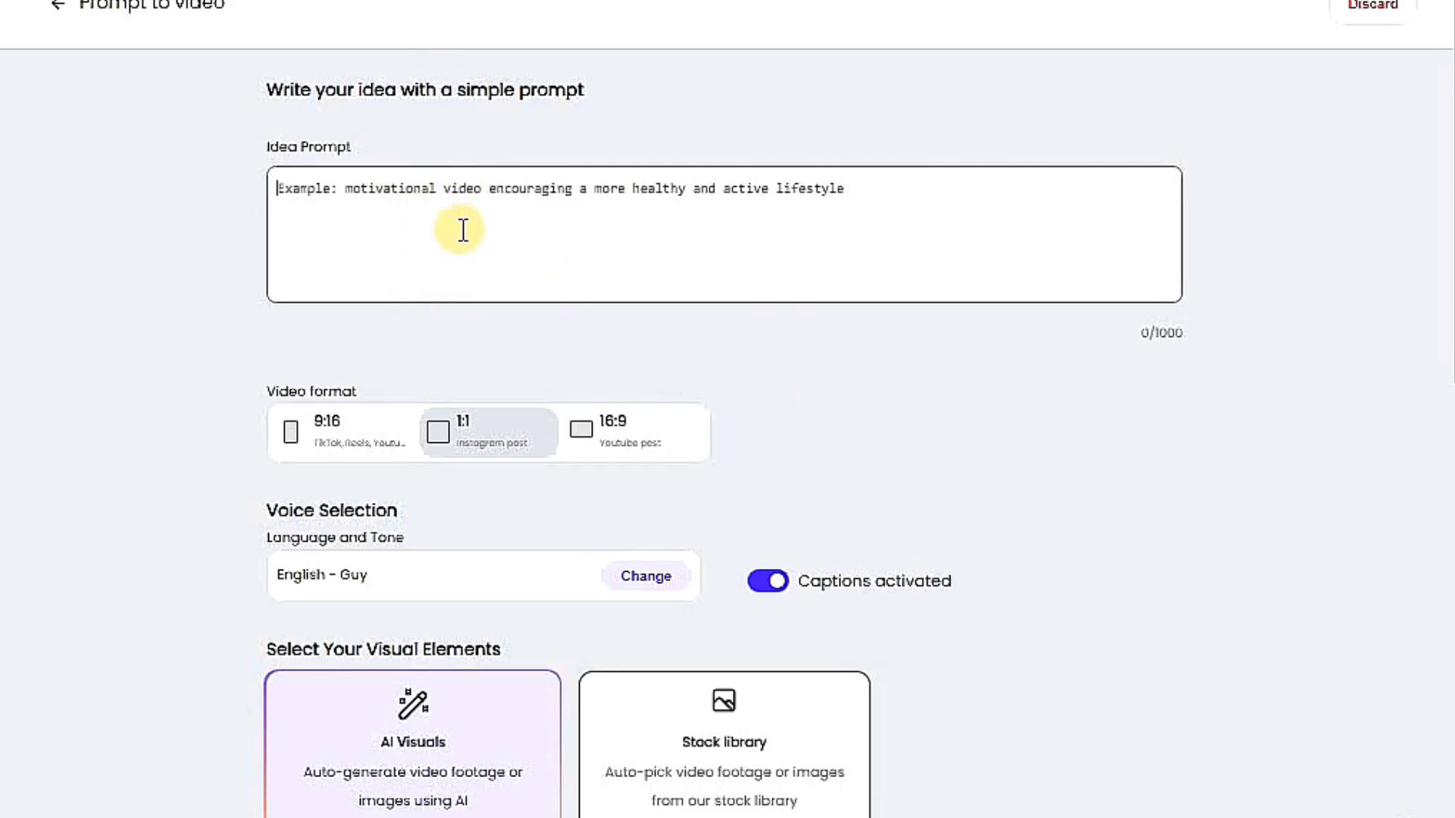
type("I want a video about the Vikings")
left_click_drag(633, 185, 604, 284)
Step: Try the available video formats and set the video format to 9:16
scroll(559, 328, "down", 2)
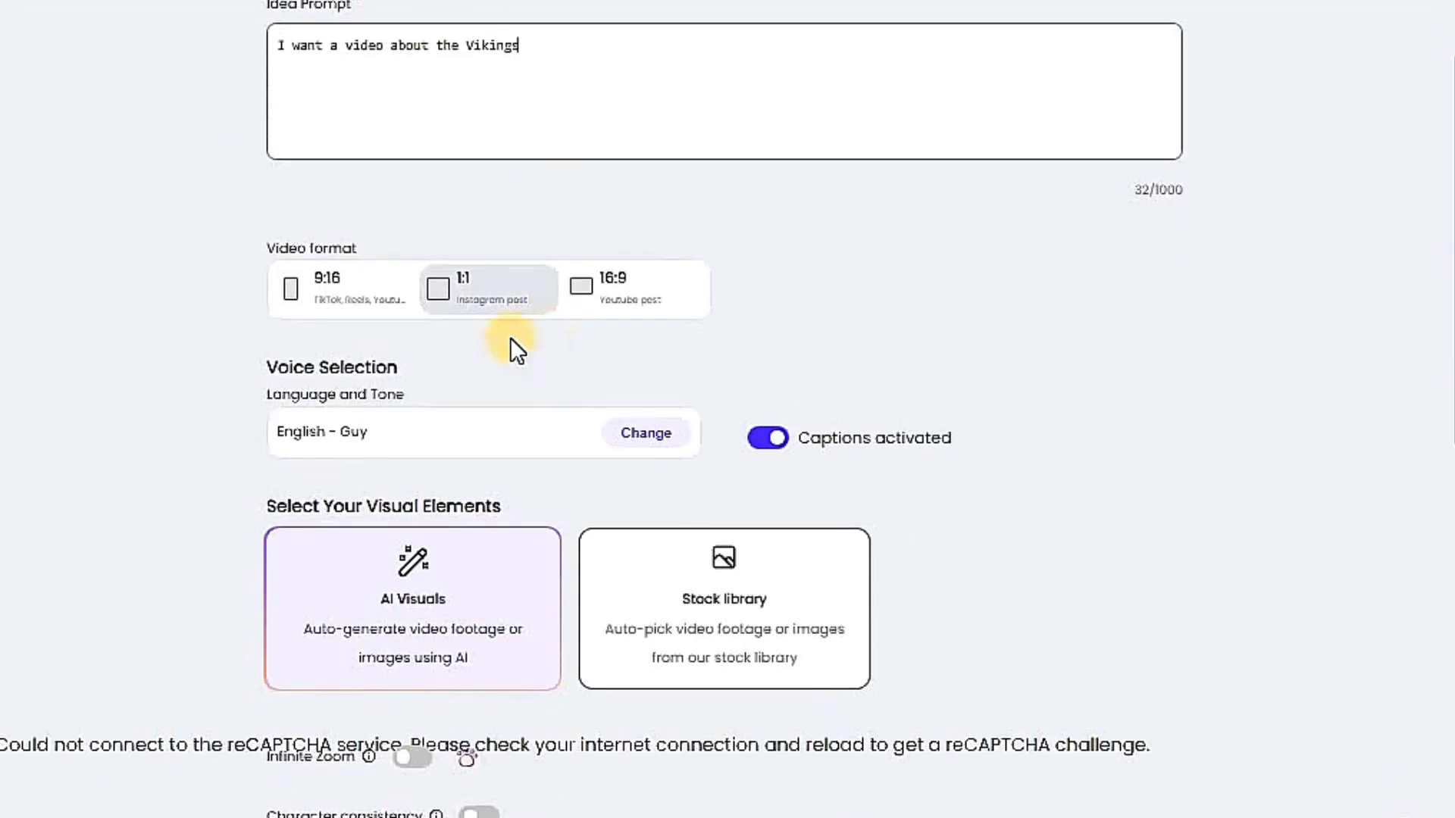
left_click(334, 309)
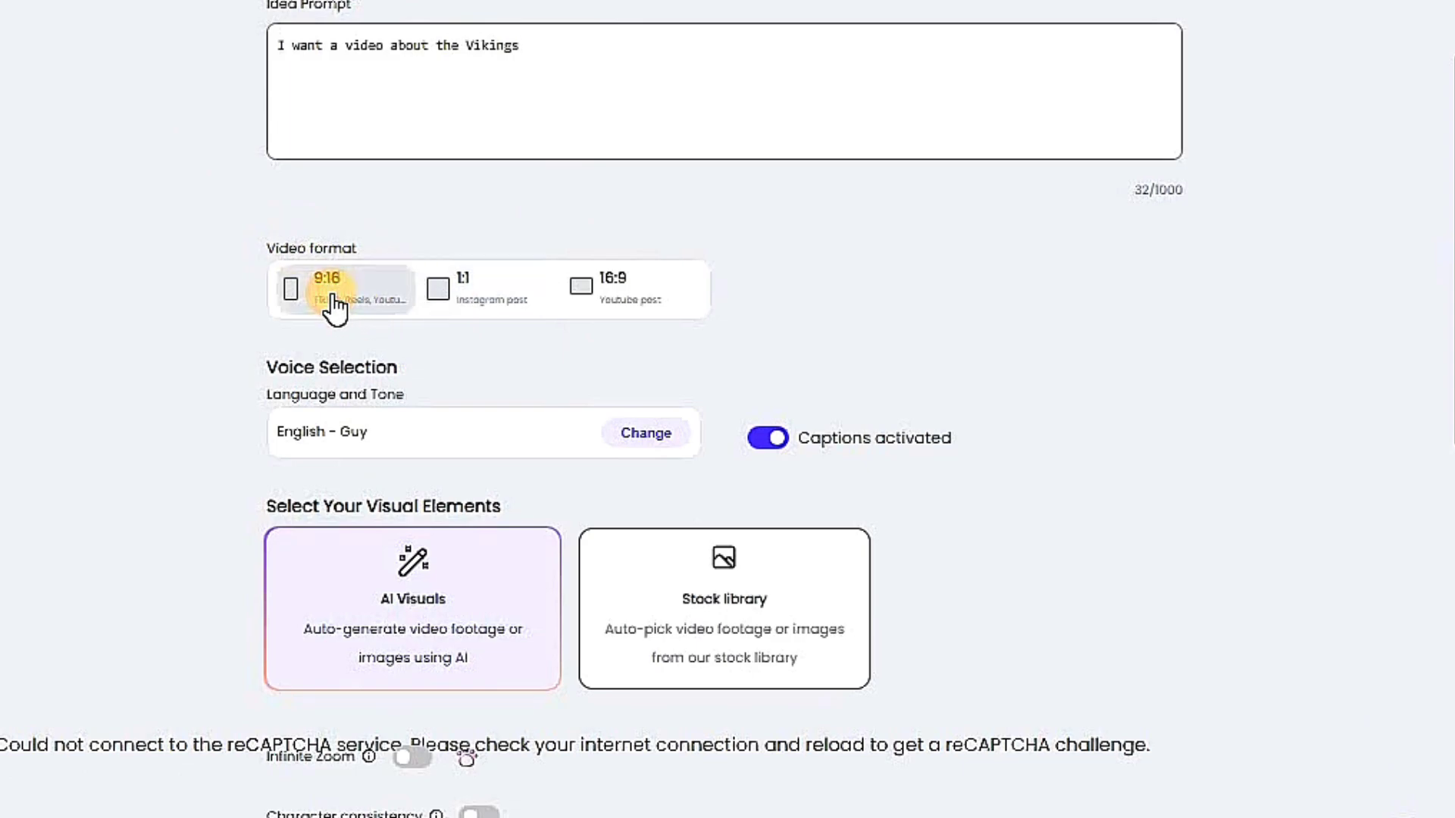
left_click(466, 303)
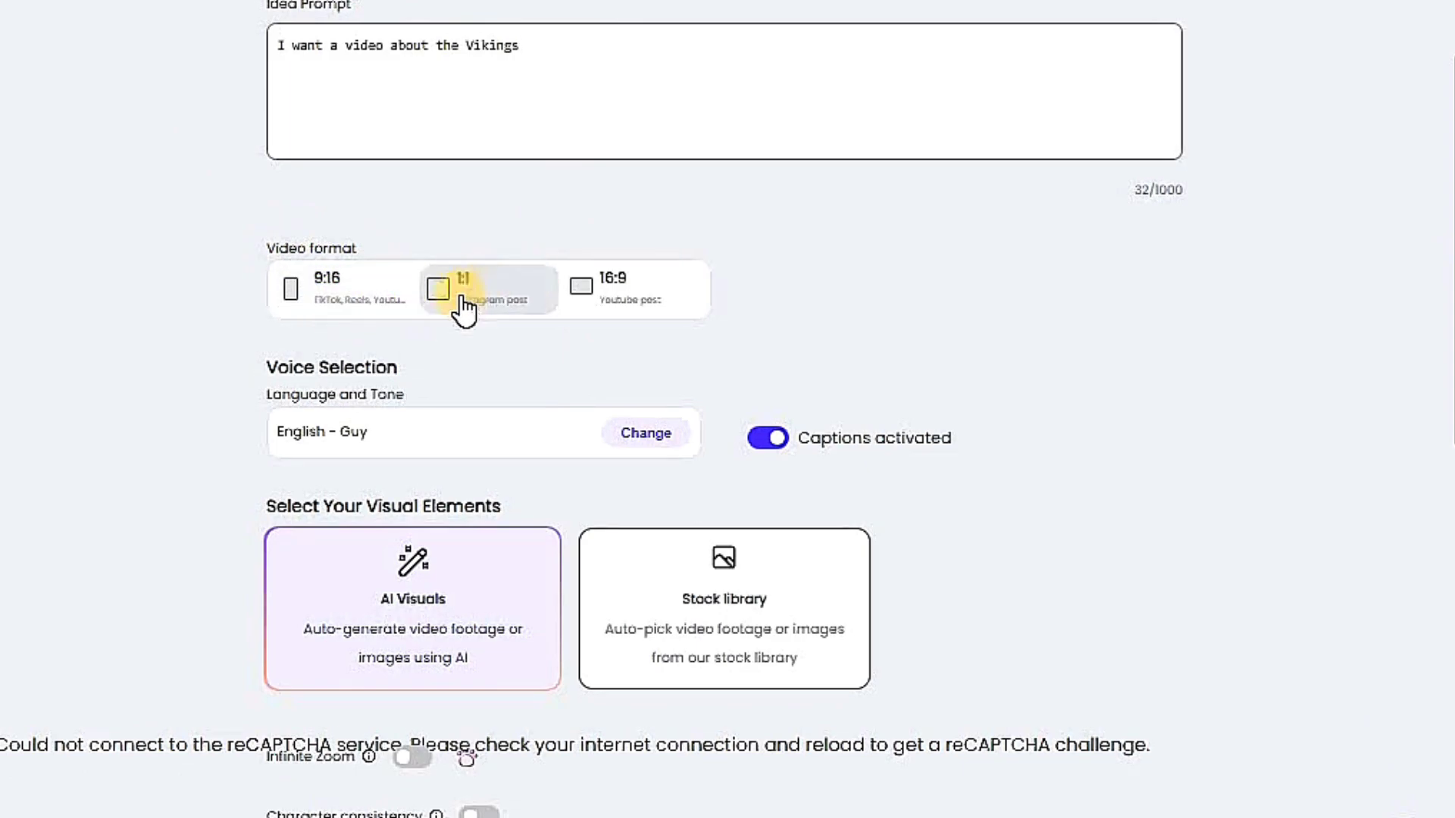
left_click(657, 307)
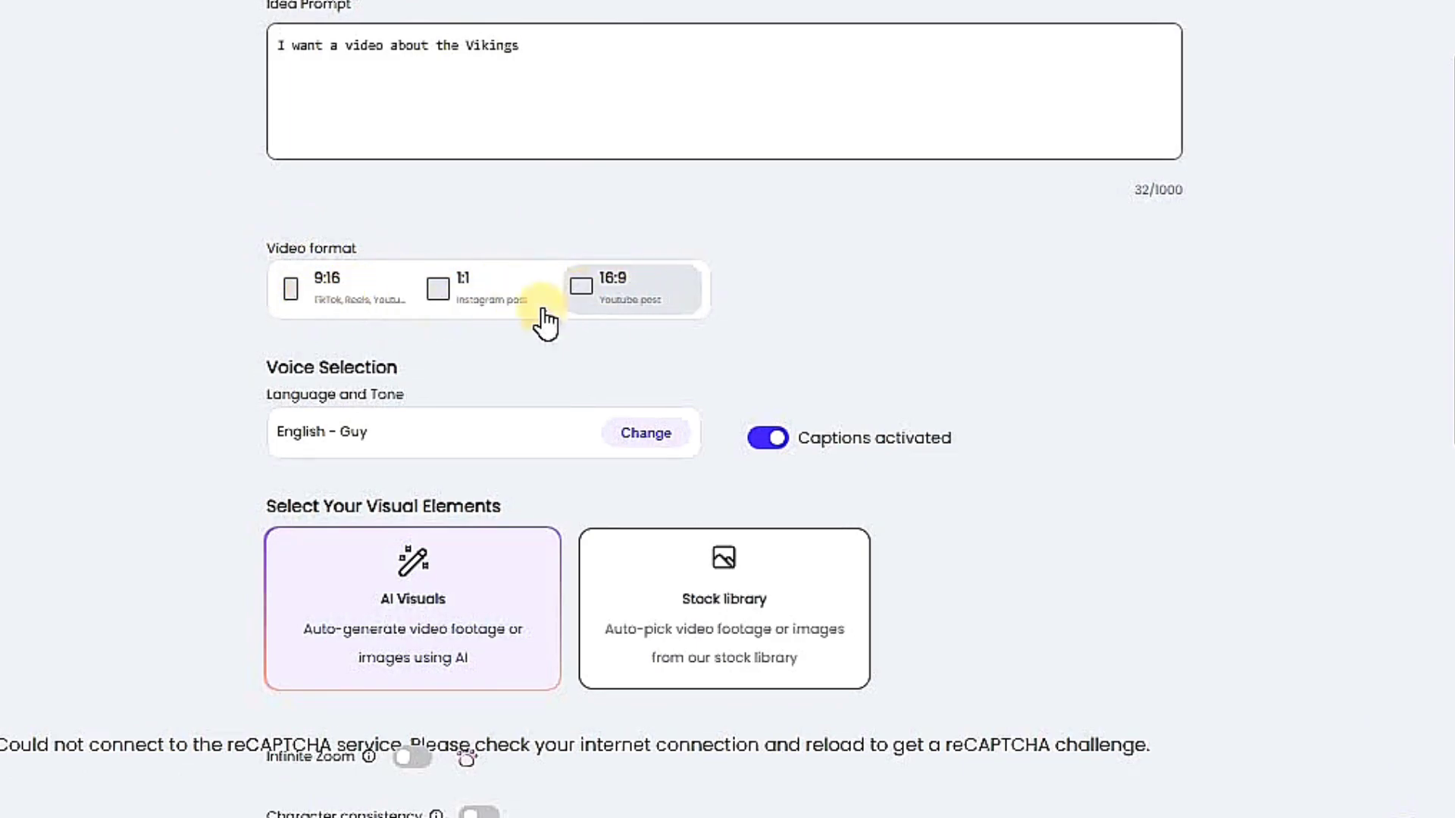
left_click(318, 309)
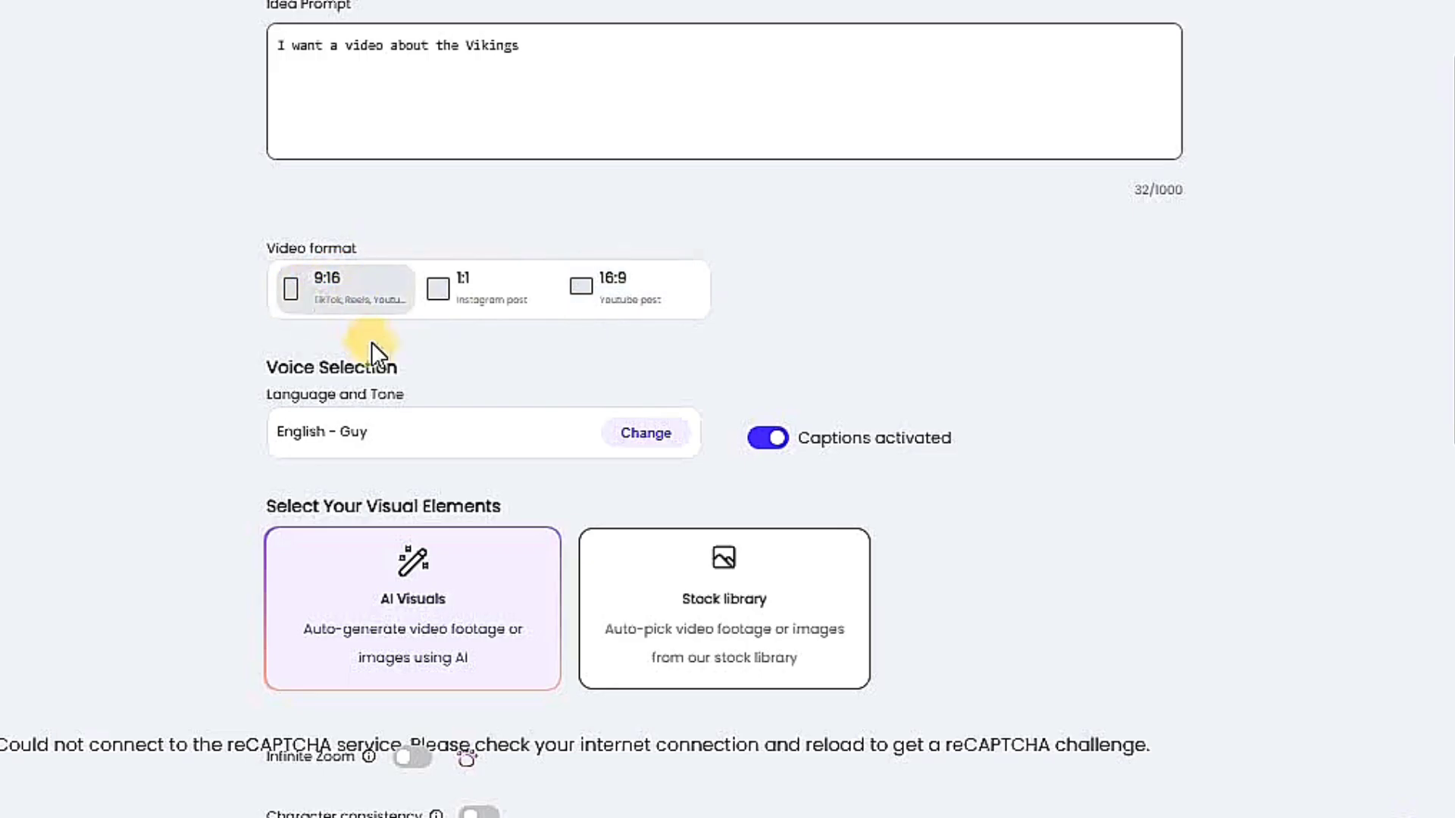
Step: Open the voice selection and choose English as the voice language
scroll(372, 349, "down", 2)
left_click_drag(398, 224, 316, 225)
left_click(646, 290)
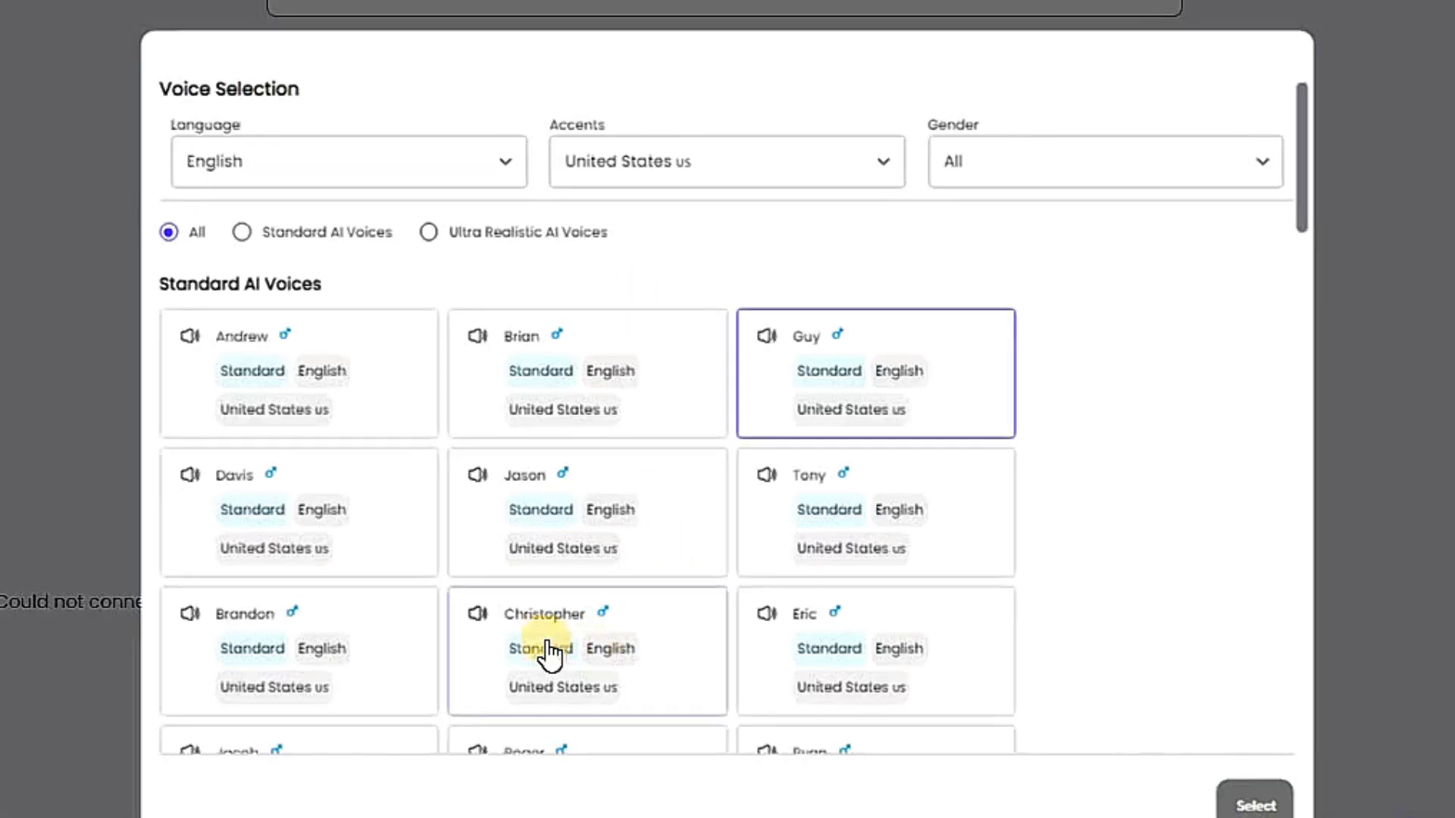
left_click(393, 162)
scroll(399, 453, "down", 5)
scroll(341, 667, "up", 5)
left_click(276, 676)
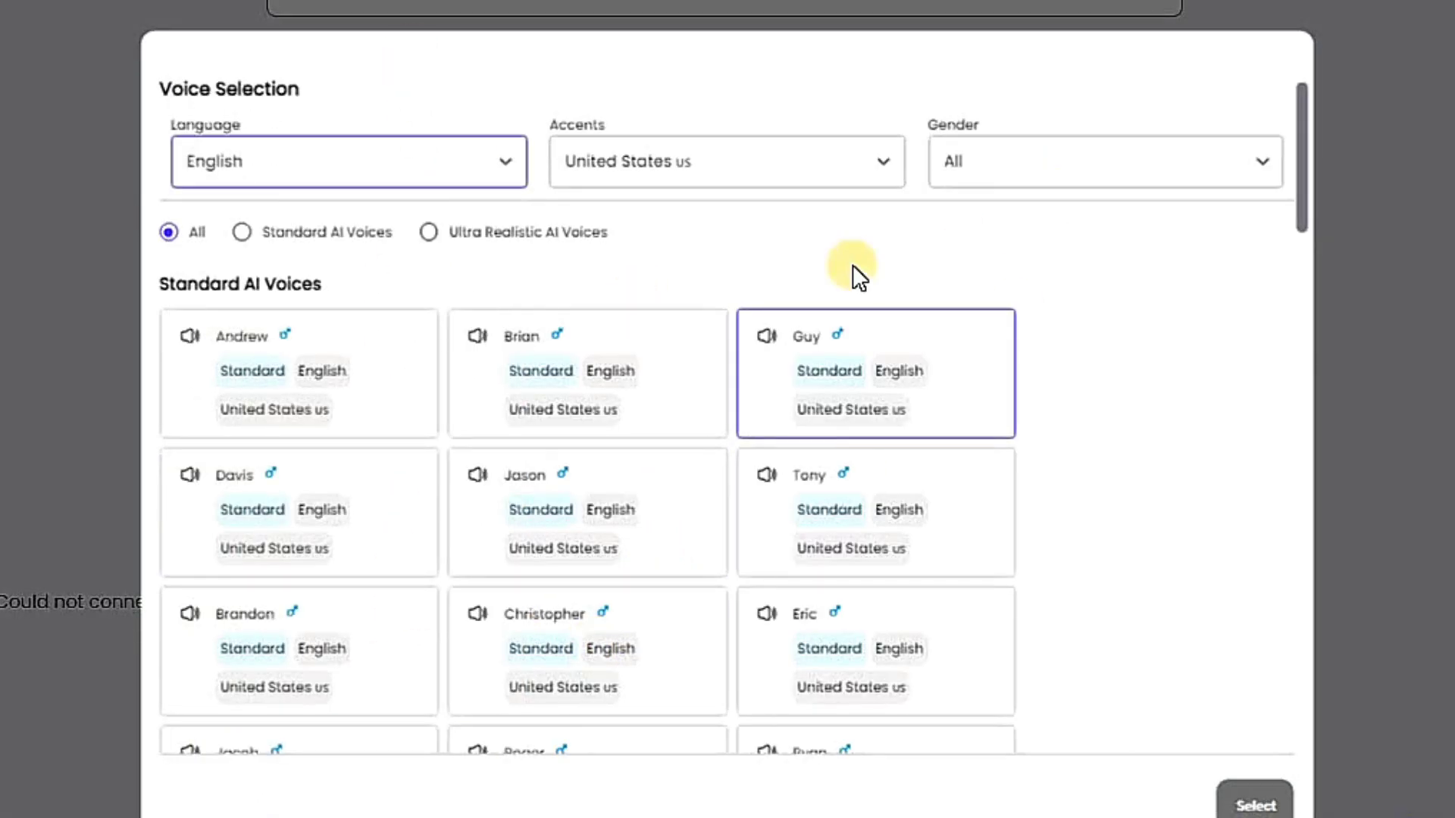
Step: Preview the standard voices Andrew, Brian and Guy, and apply Brian as the video's voice
scroll(679, 389, "down", 3)
scroll(546, 432, "down", 5)
scroll(585, 374, "up", 10)
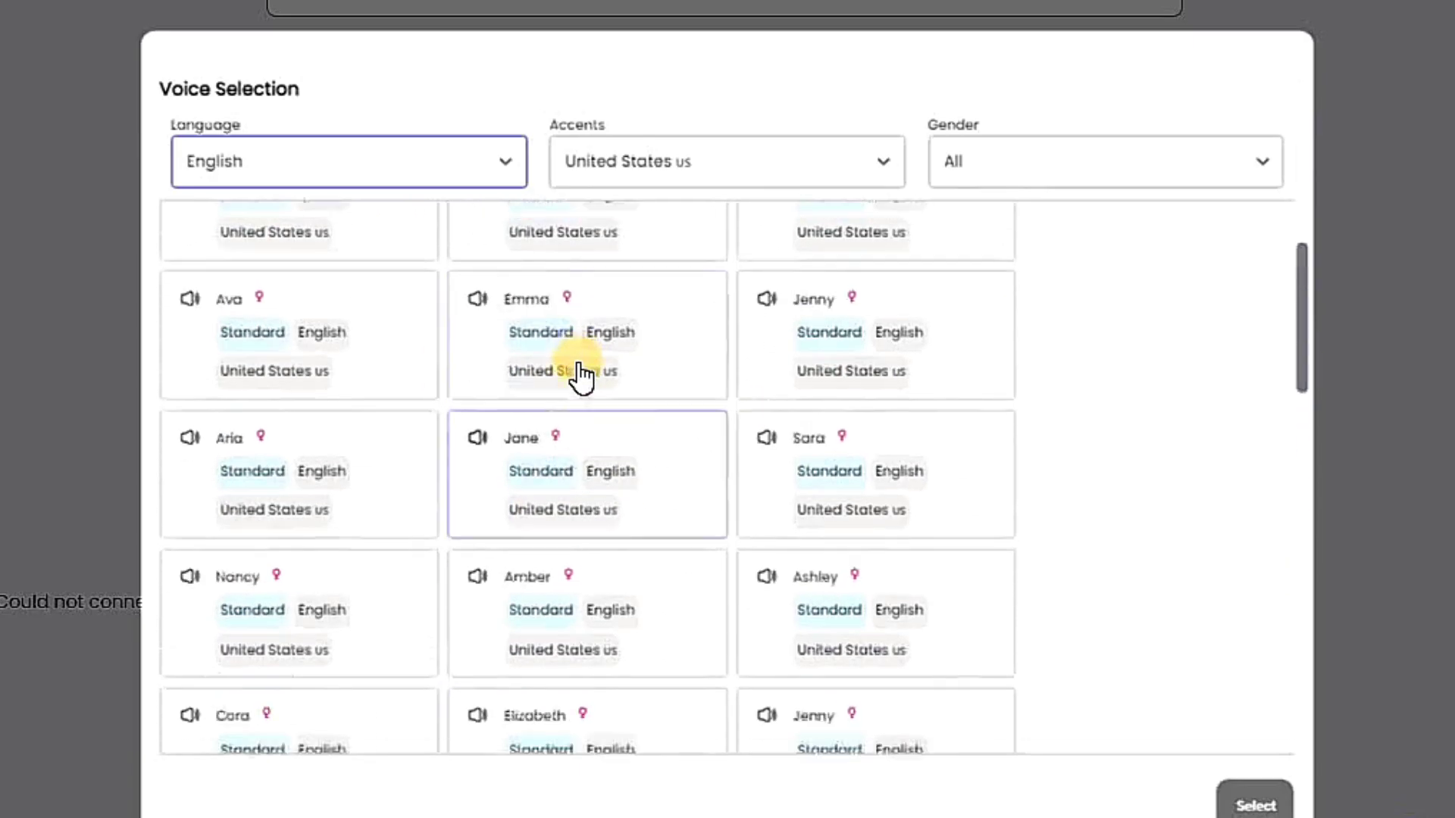
left_click(190, 341)
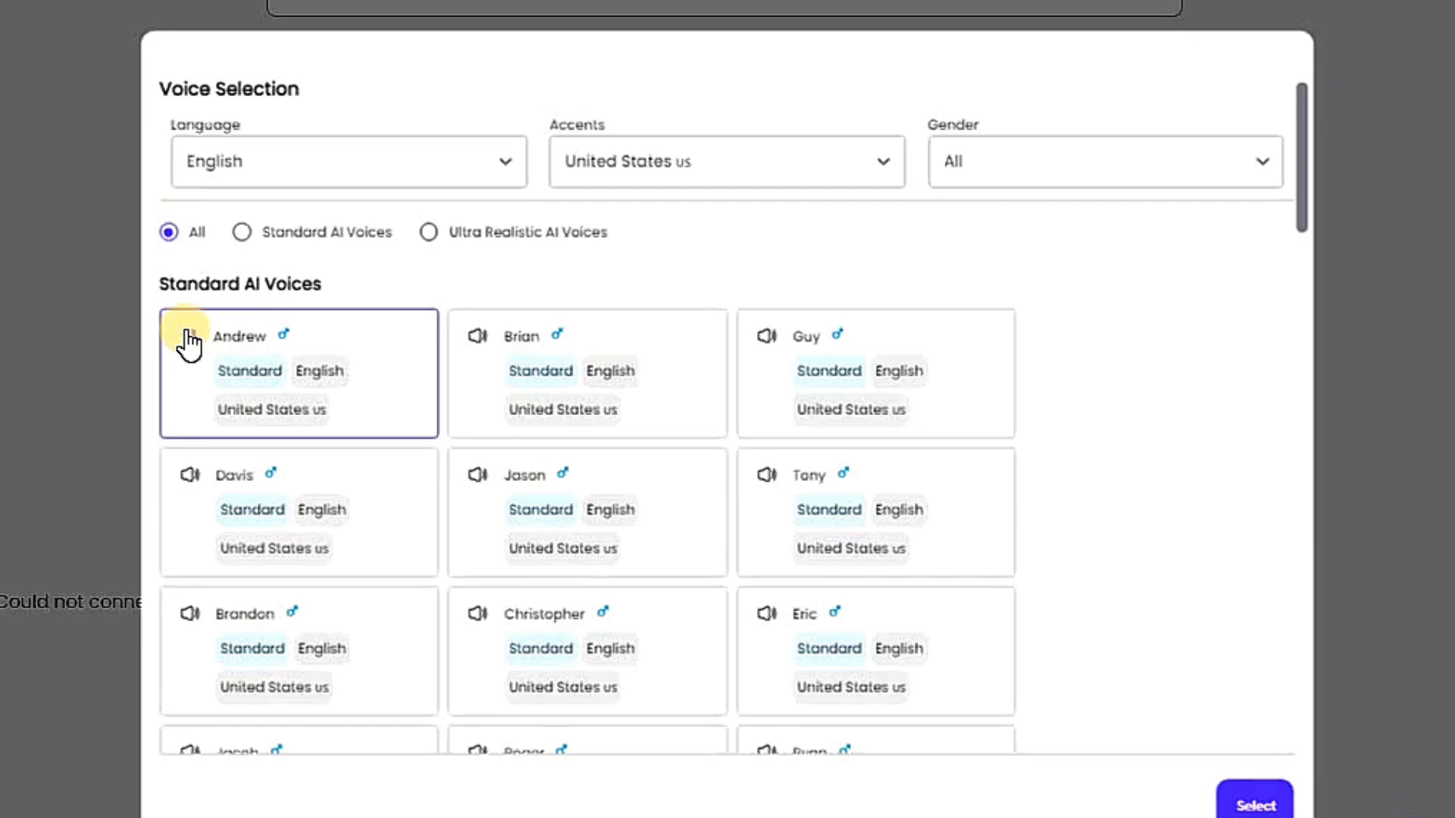
left_click(478, 341)
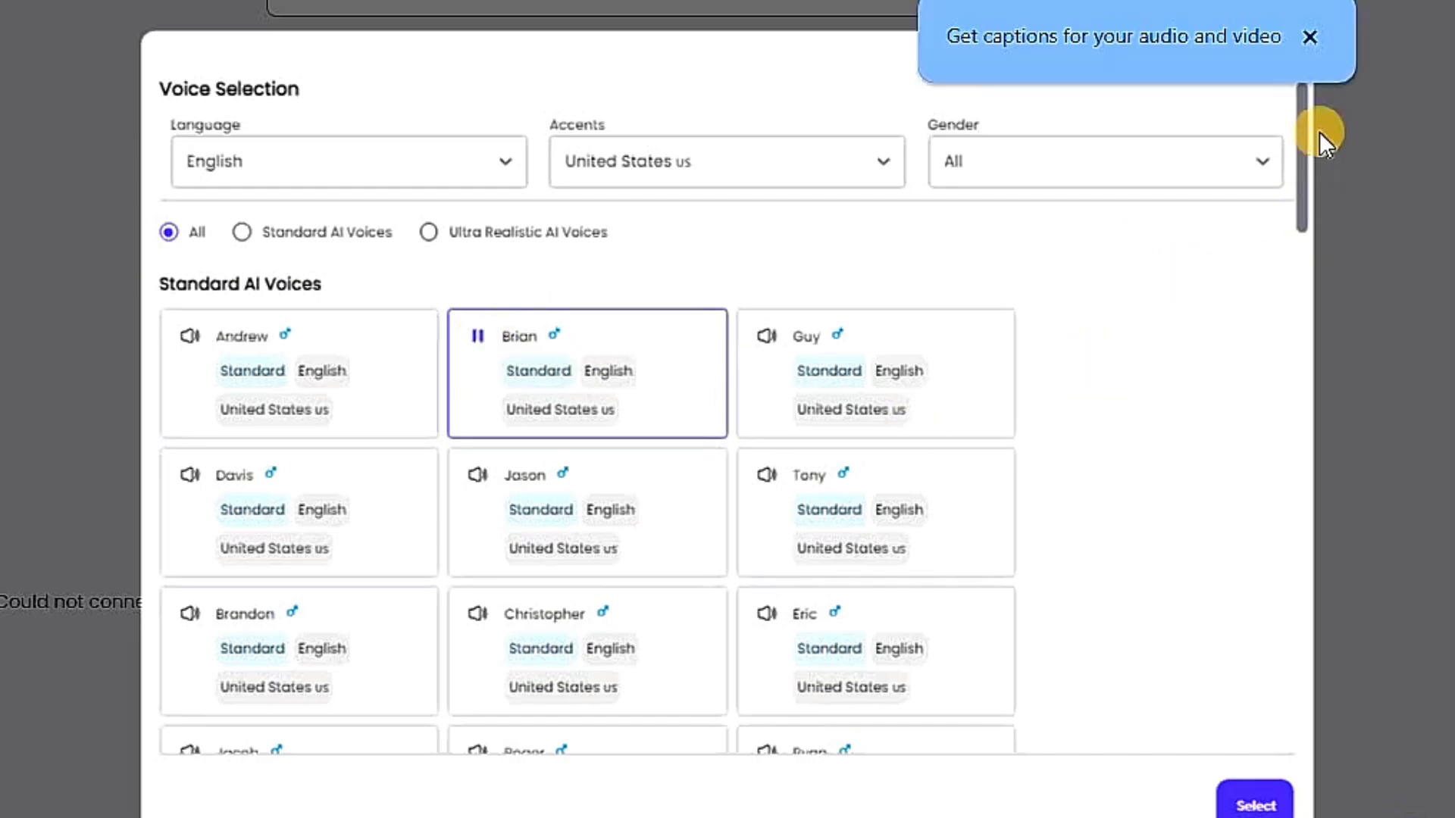
left_click(768, 338)
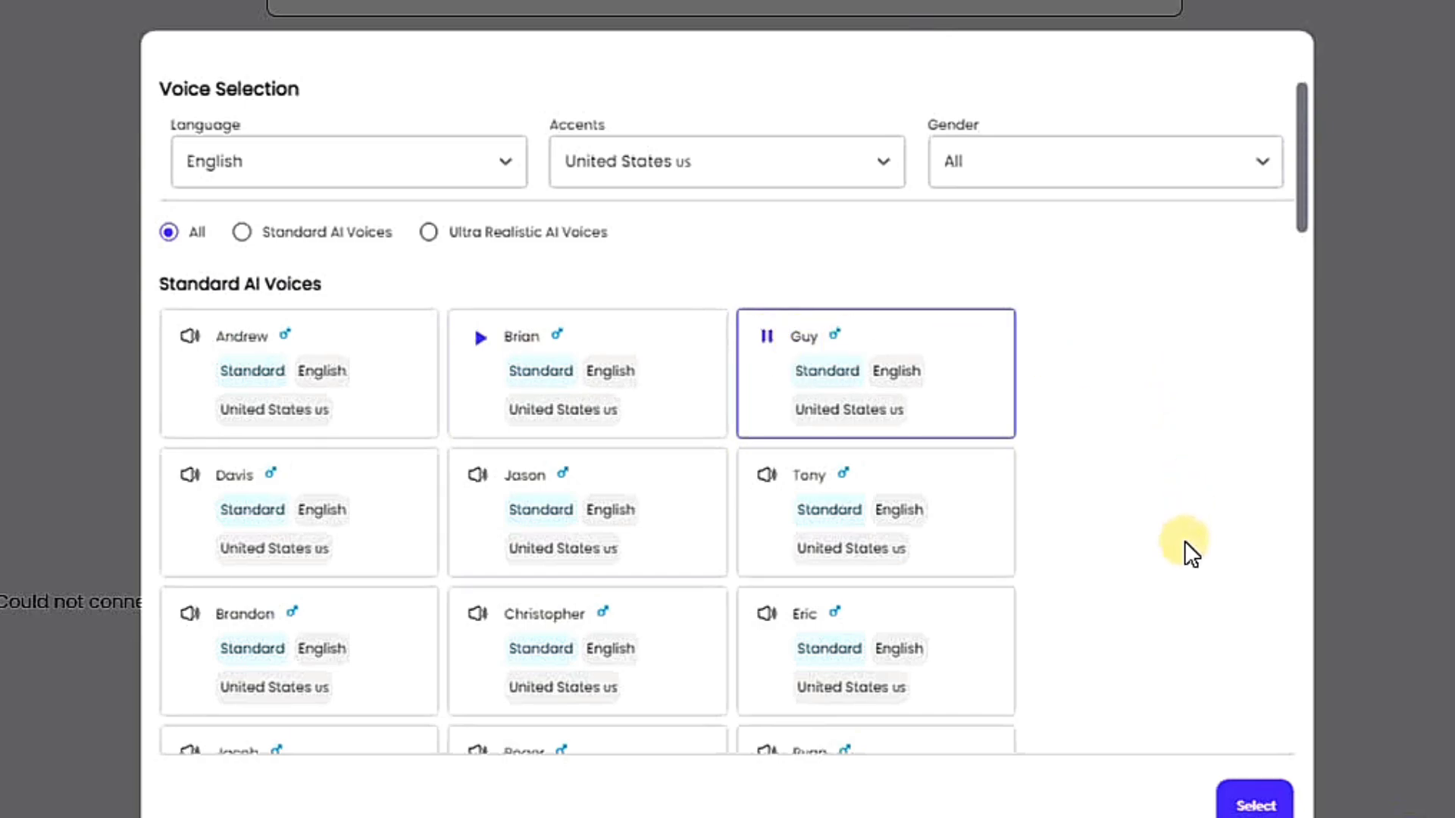
left_click(647, 353)
left_click(1259, 765)
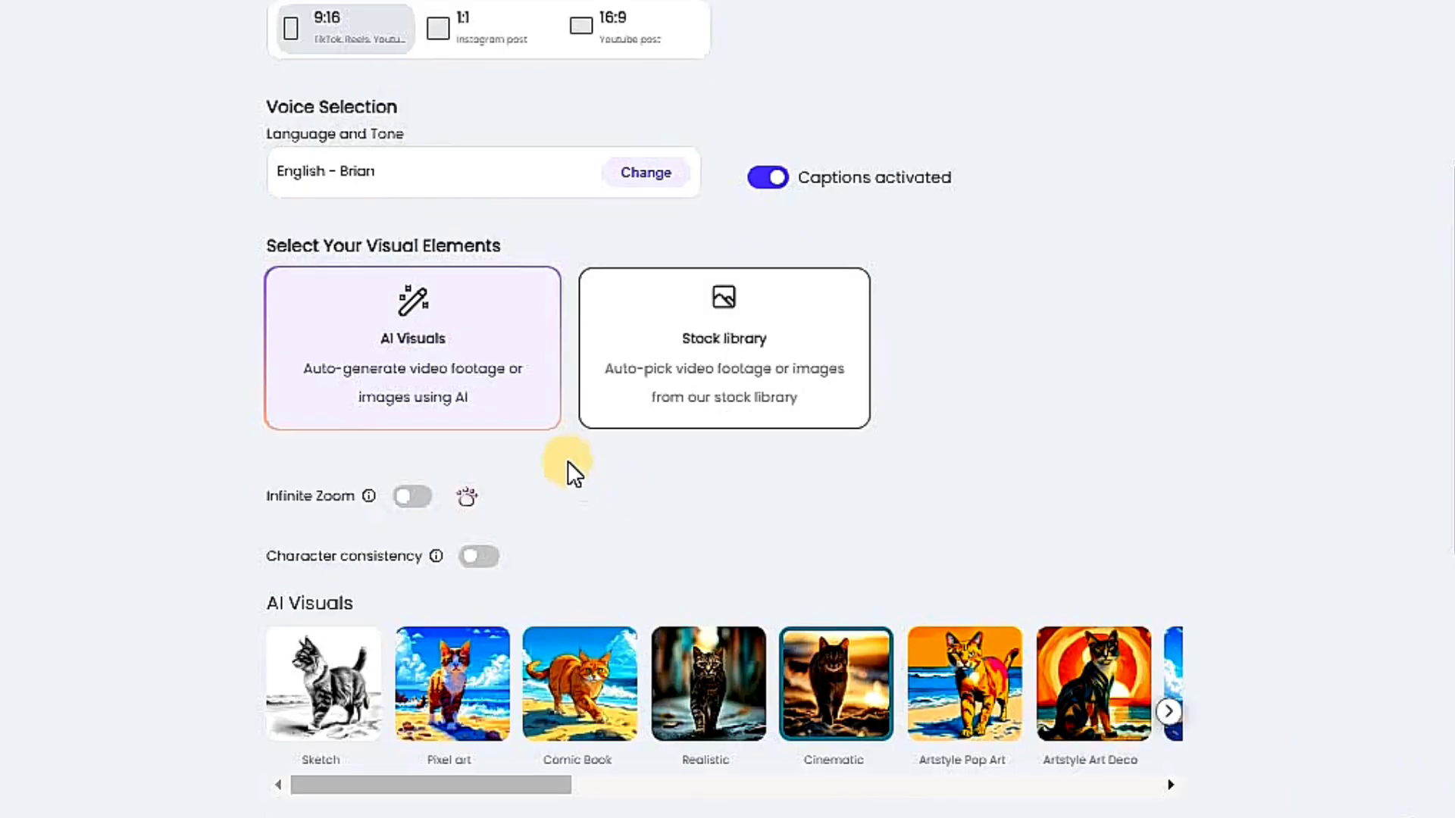
Step: Choose AI Visuals as the visual elements source and enable Character consistency
left_click(758, 371)
left_click(457, 364)
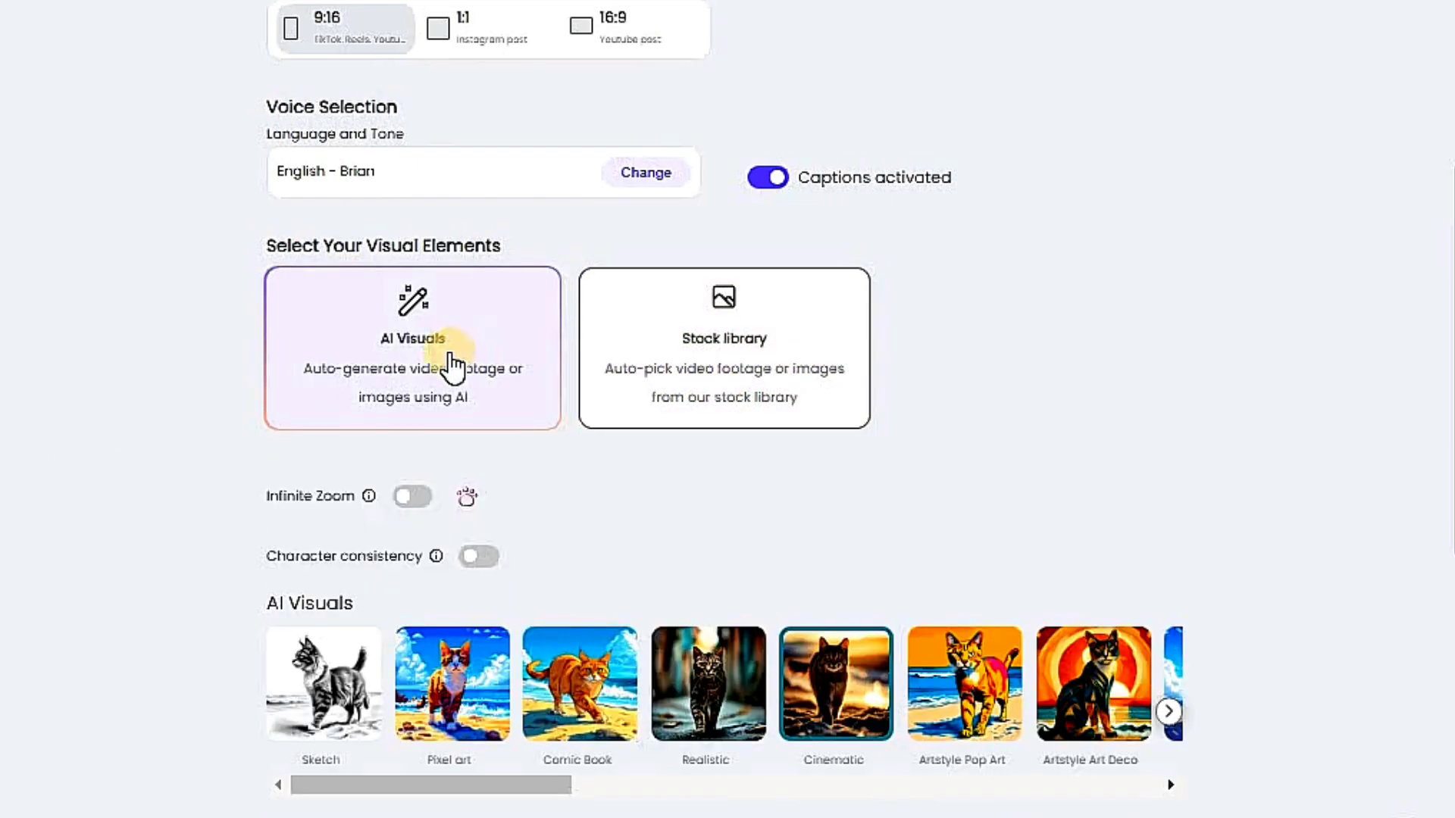
scroll(550, 453, "down", 2)
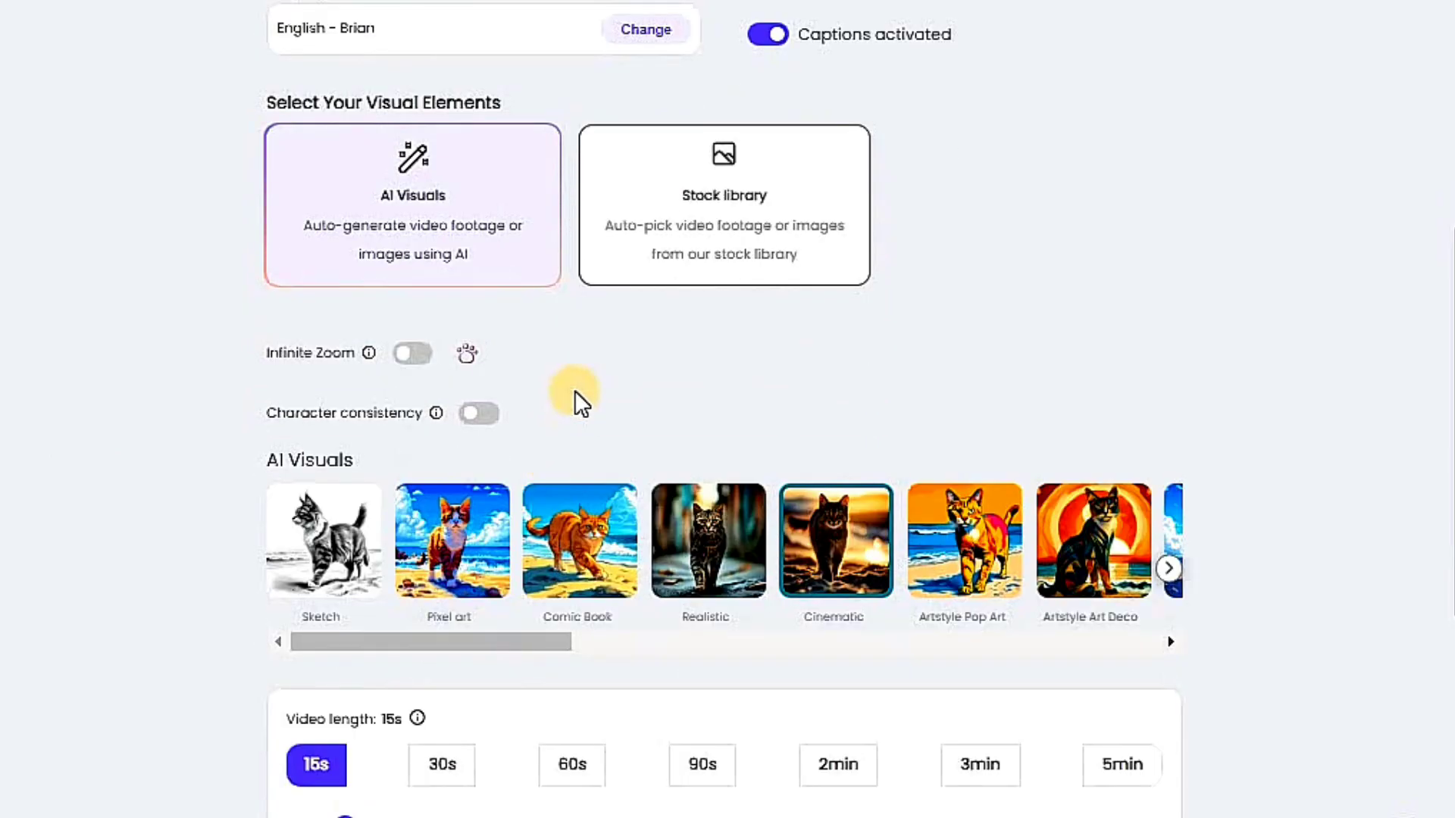
left_click_drag(265, 352, 353, 364)
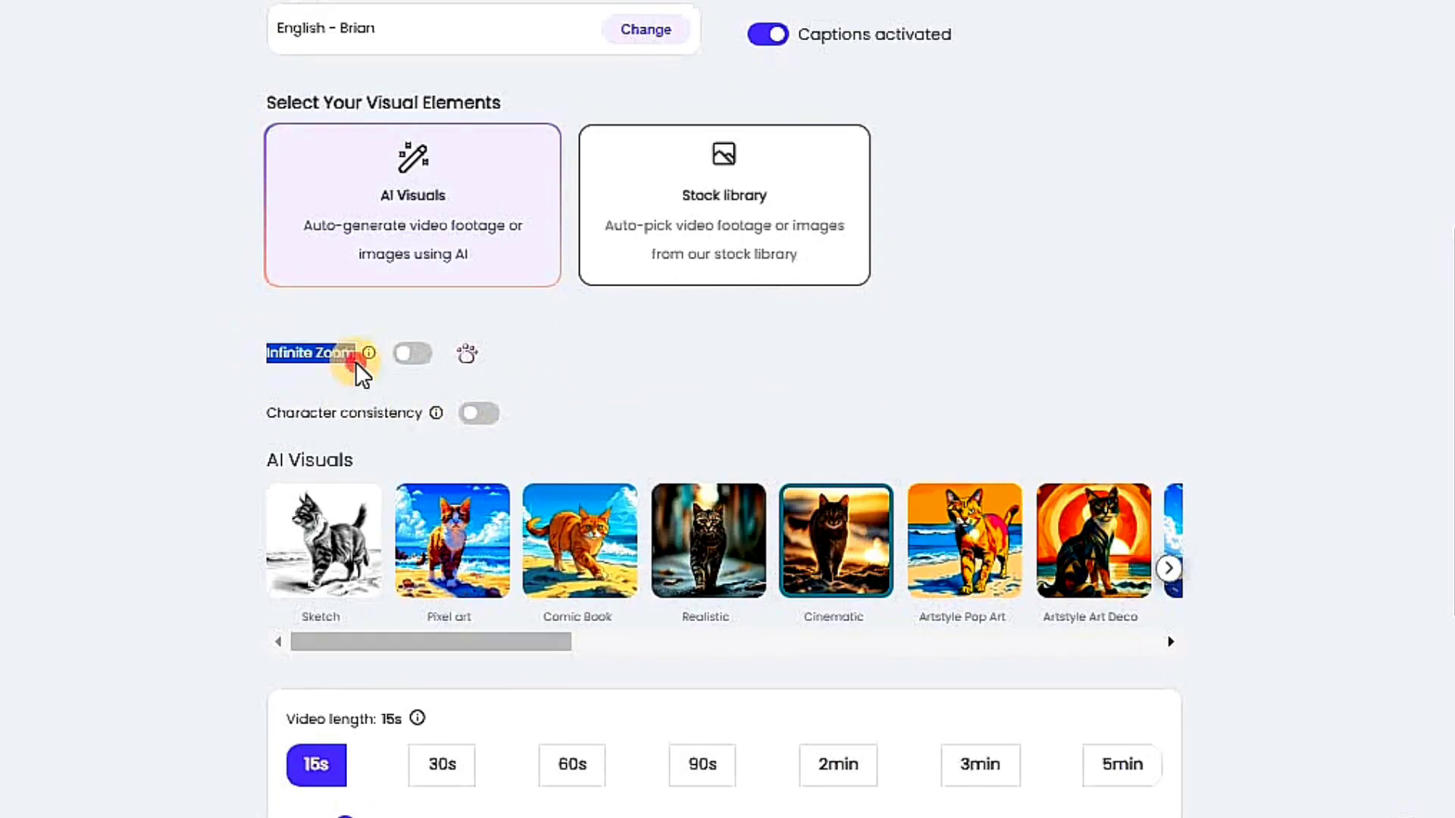
left_click_drag(347, 426, 456, 416)
left_click(260, 416)
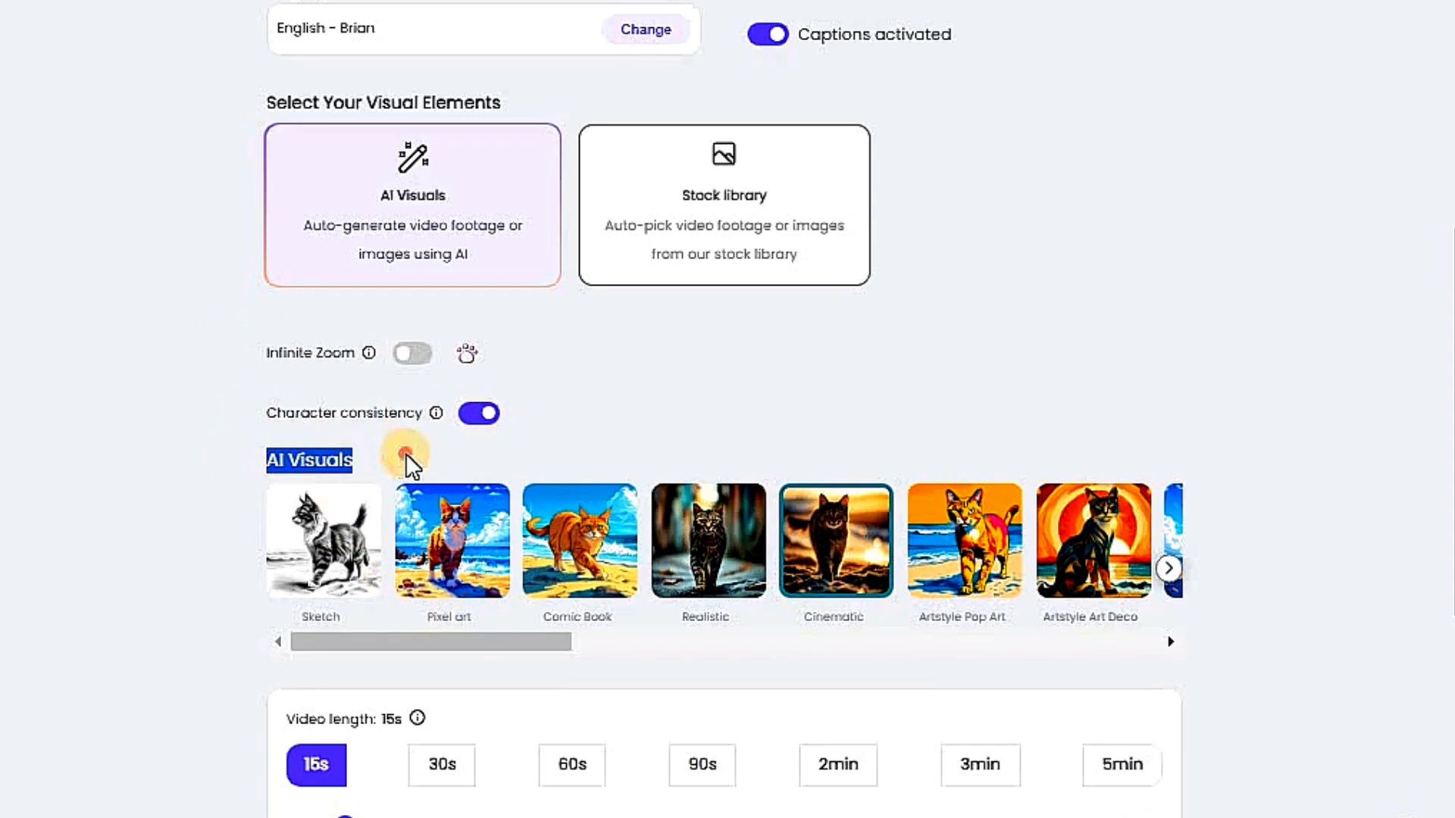
Step: Browse the AI Visuals styles and choose Artstyle Steampunk for the video
left_click(271, 601)
left_click_drag(372, 638, 484, 644)
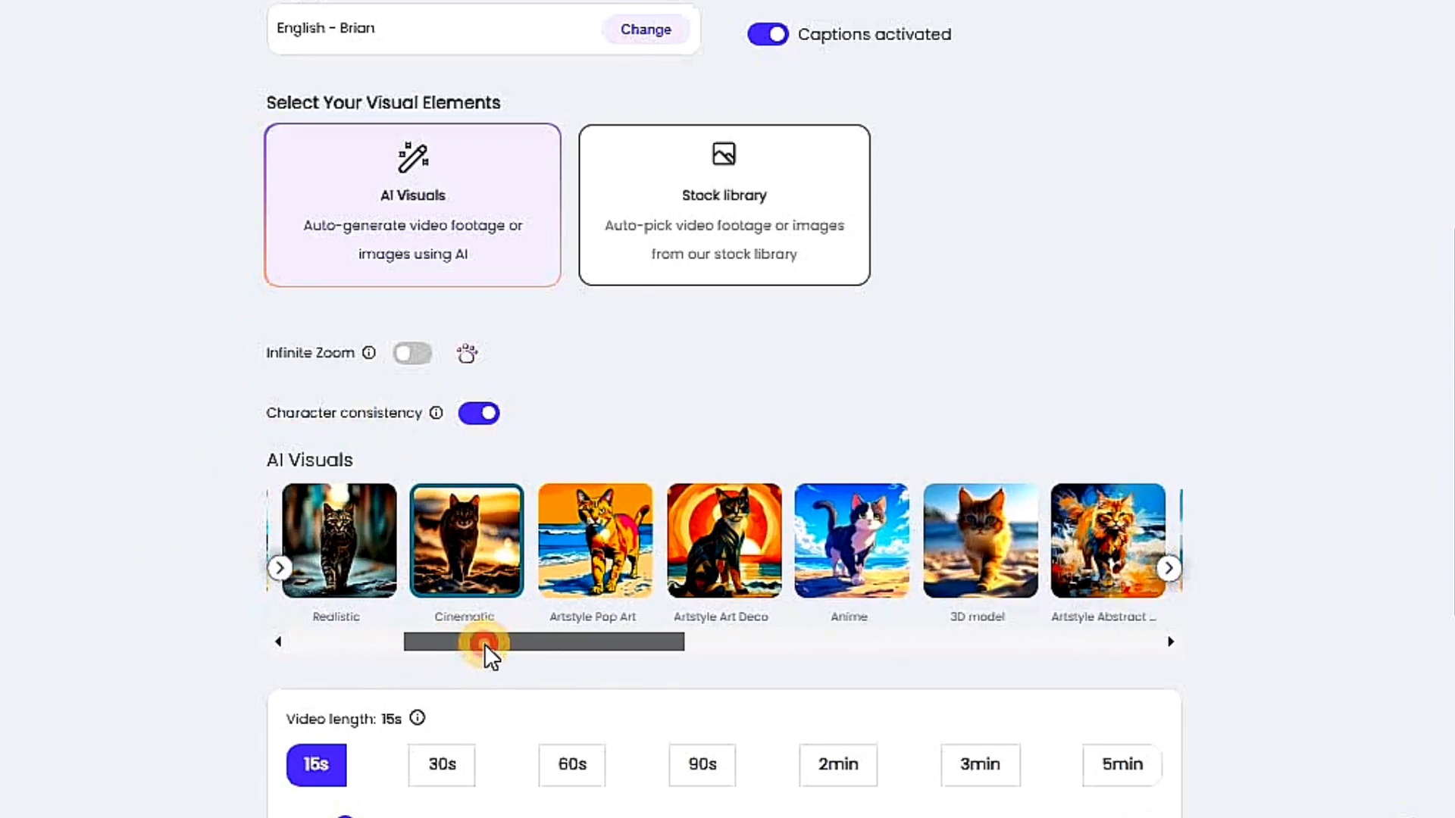
left_click_drag(643, 644, 886, 659)
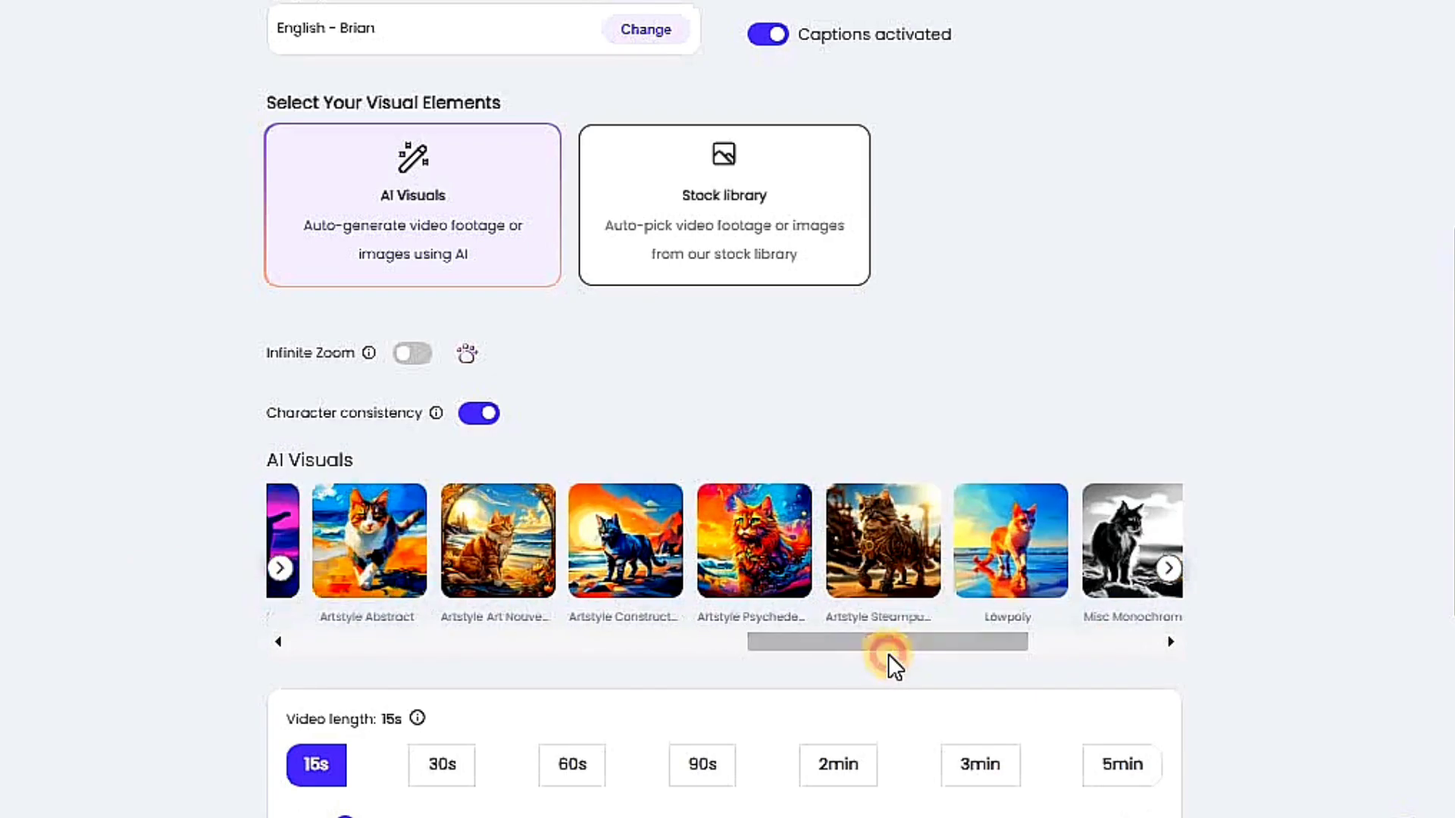
left_click(881, 559)
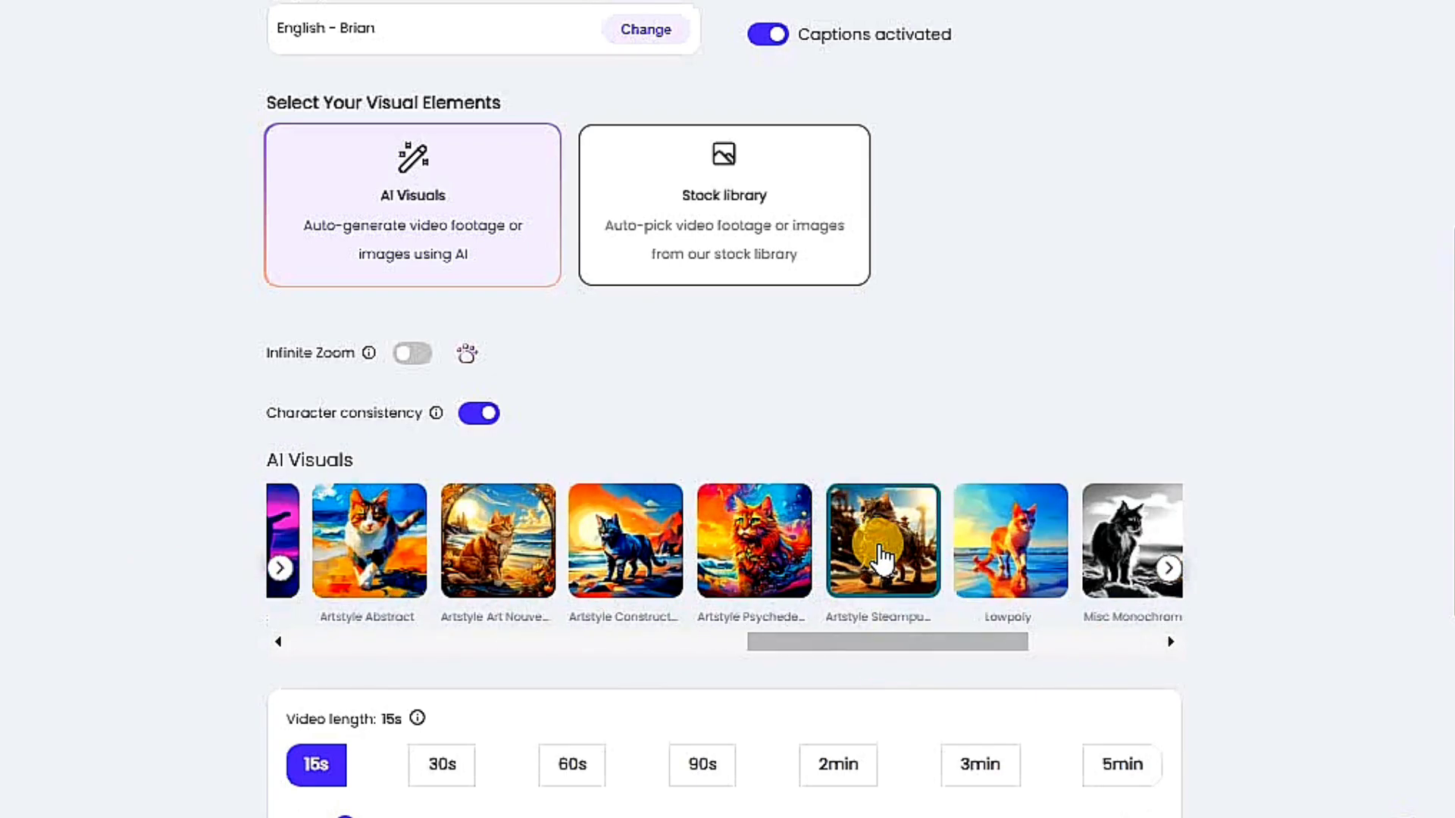
Step: Set the video length to 30s
scroll(432, 416, "down", 4)
left_click_drag(428, 429, 447, 403)
left_click(477, 407)
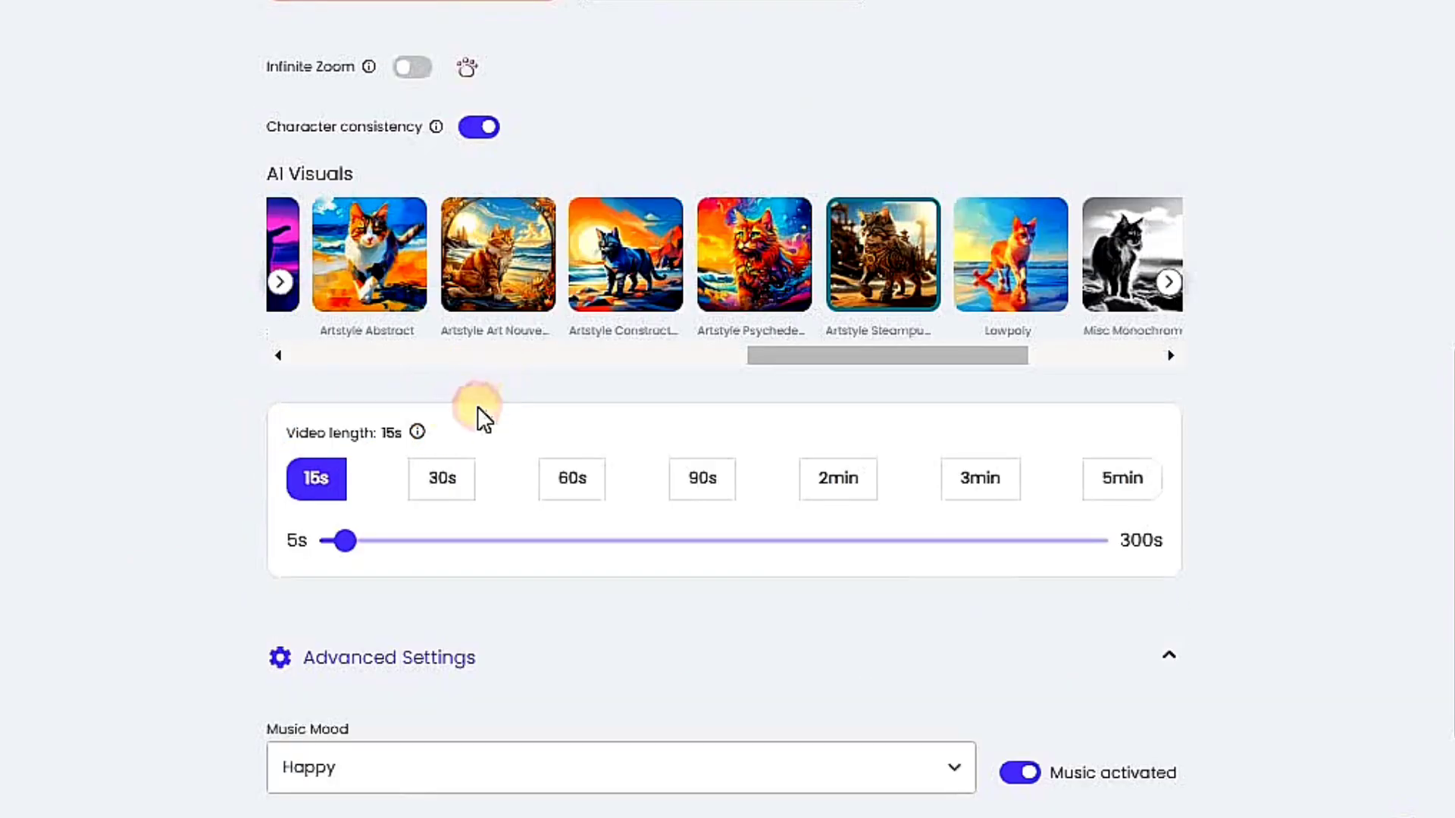
left_click(445, 485)
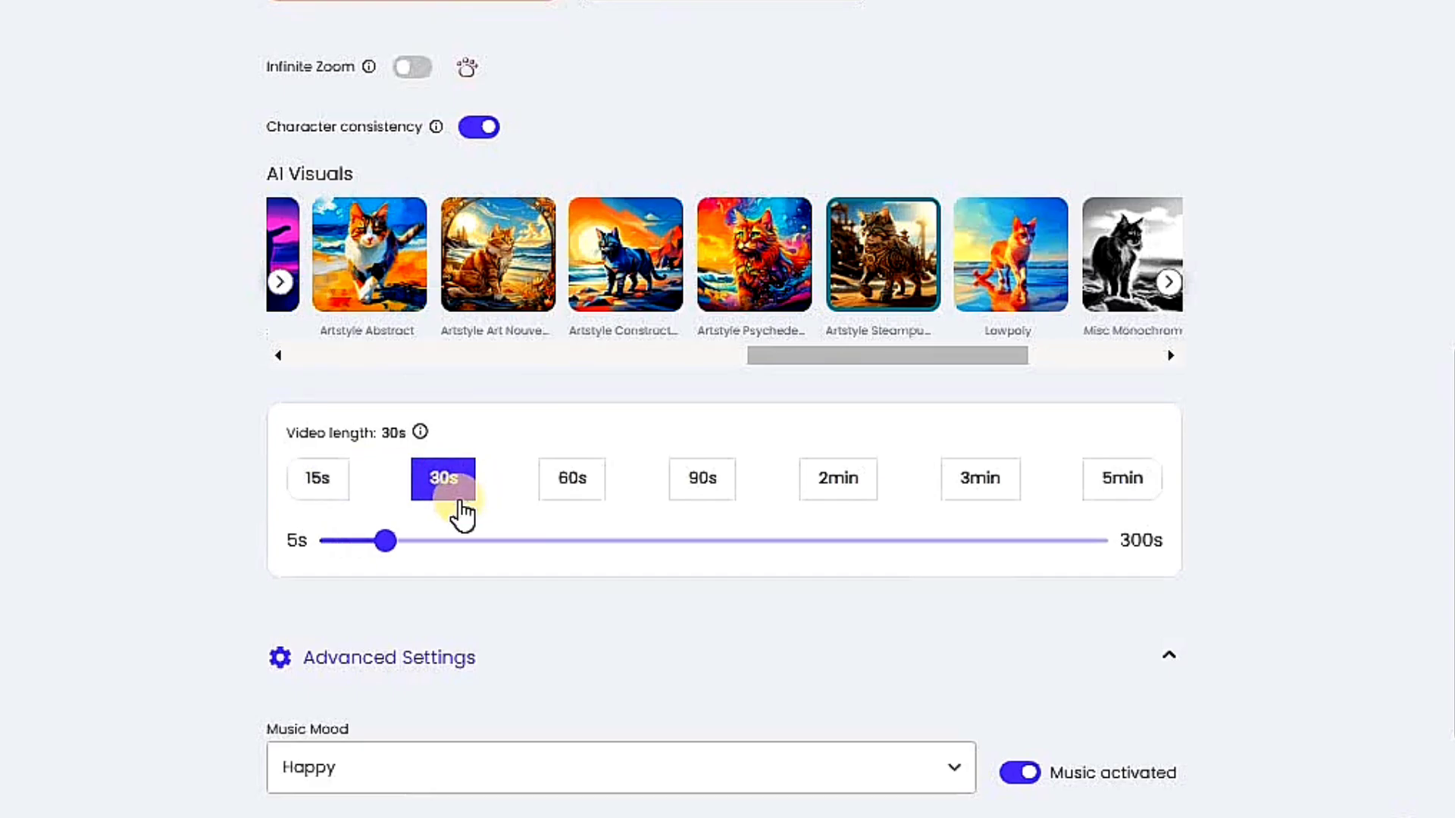
Step: Deactivate the music in the advanced settings and generate the scripts
scroll(485, 530, "down", 4)
left_click_drag(375, 444, 179, 445)
left_click(179, 445)
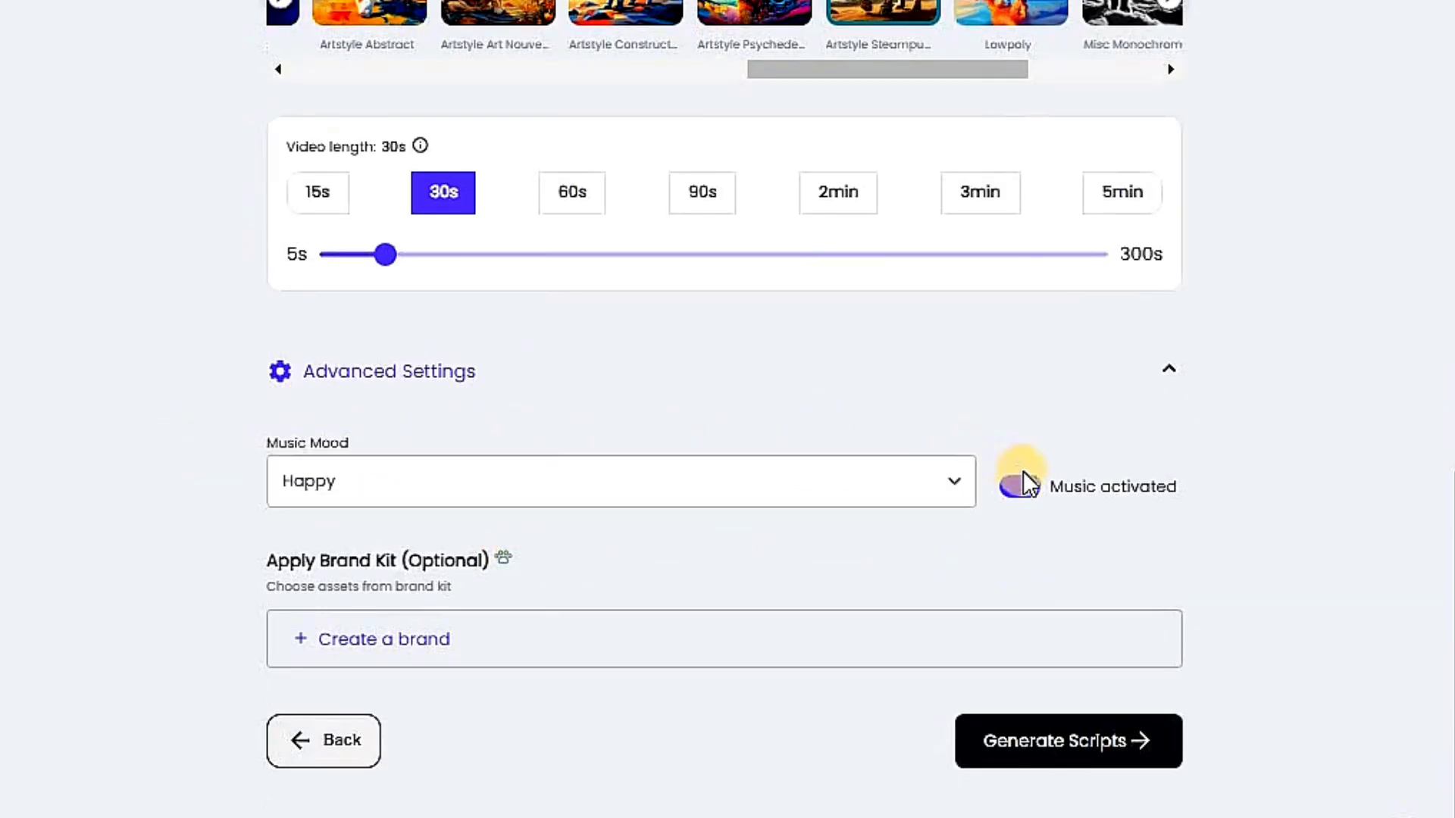
scroll(1045, 567, "down", 1)
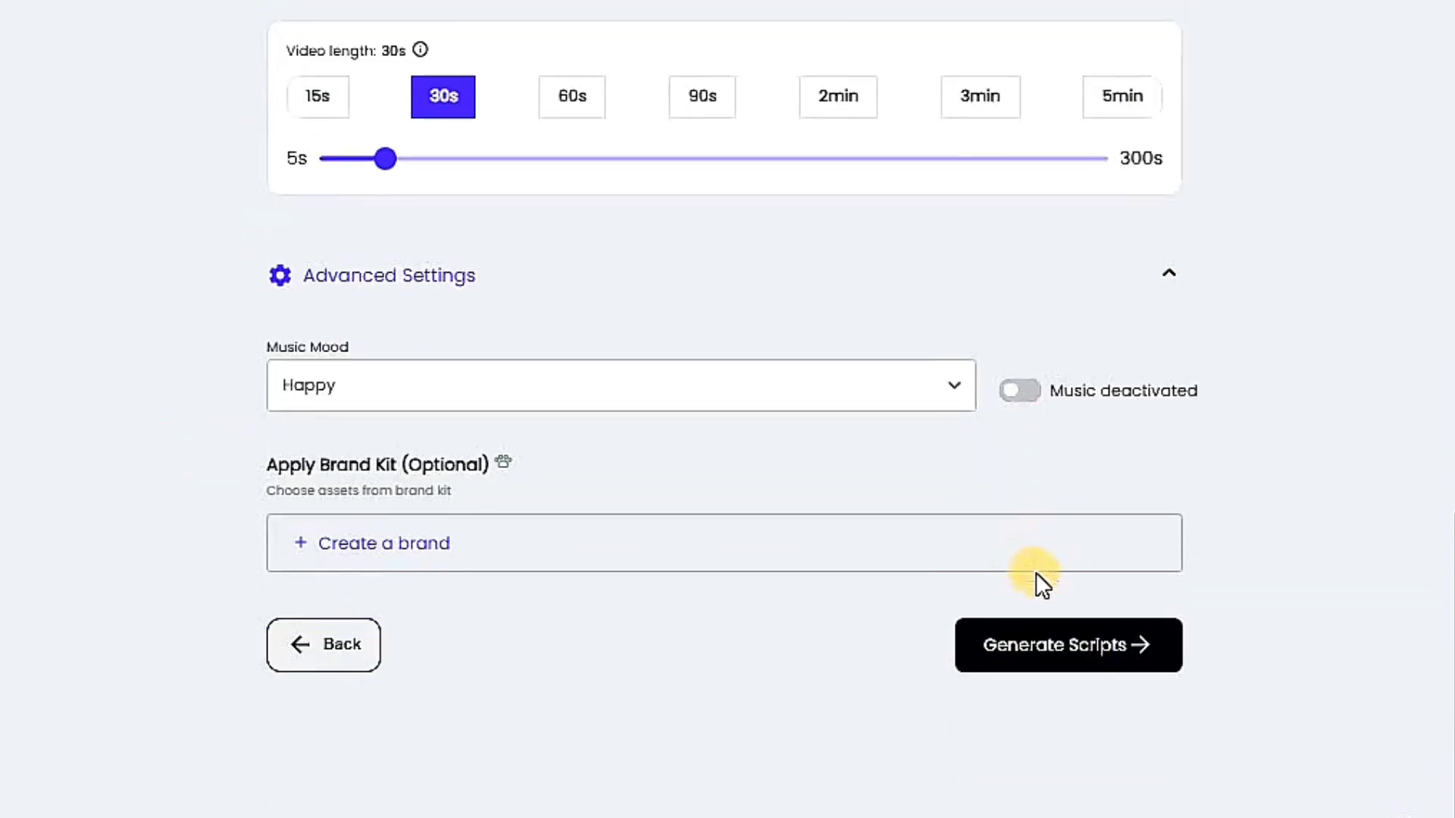
left_click(1086, 650)
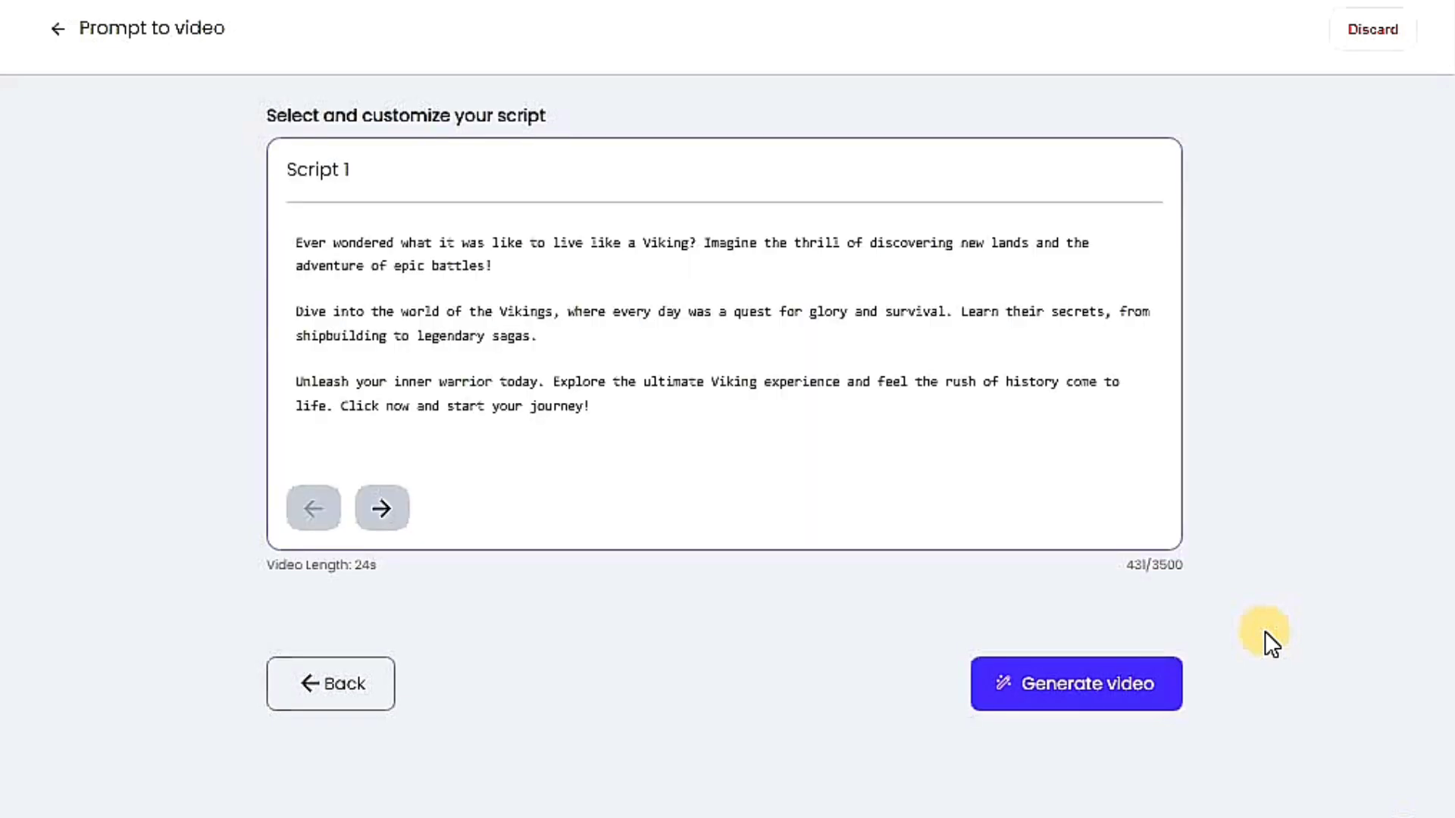
Step: Review Script 1 and generate the video from it
left_click_drag(372, 183, 262, 166)
left_click(440, 170)
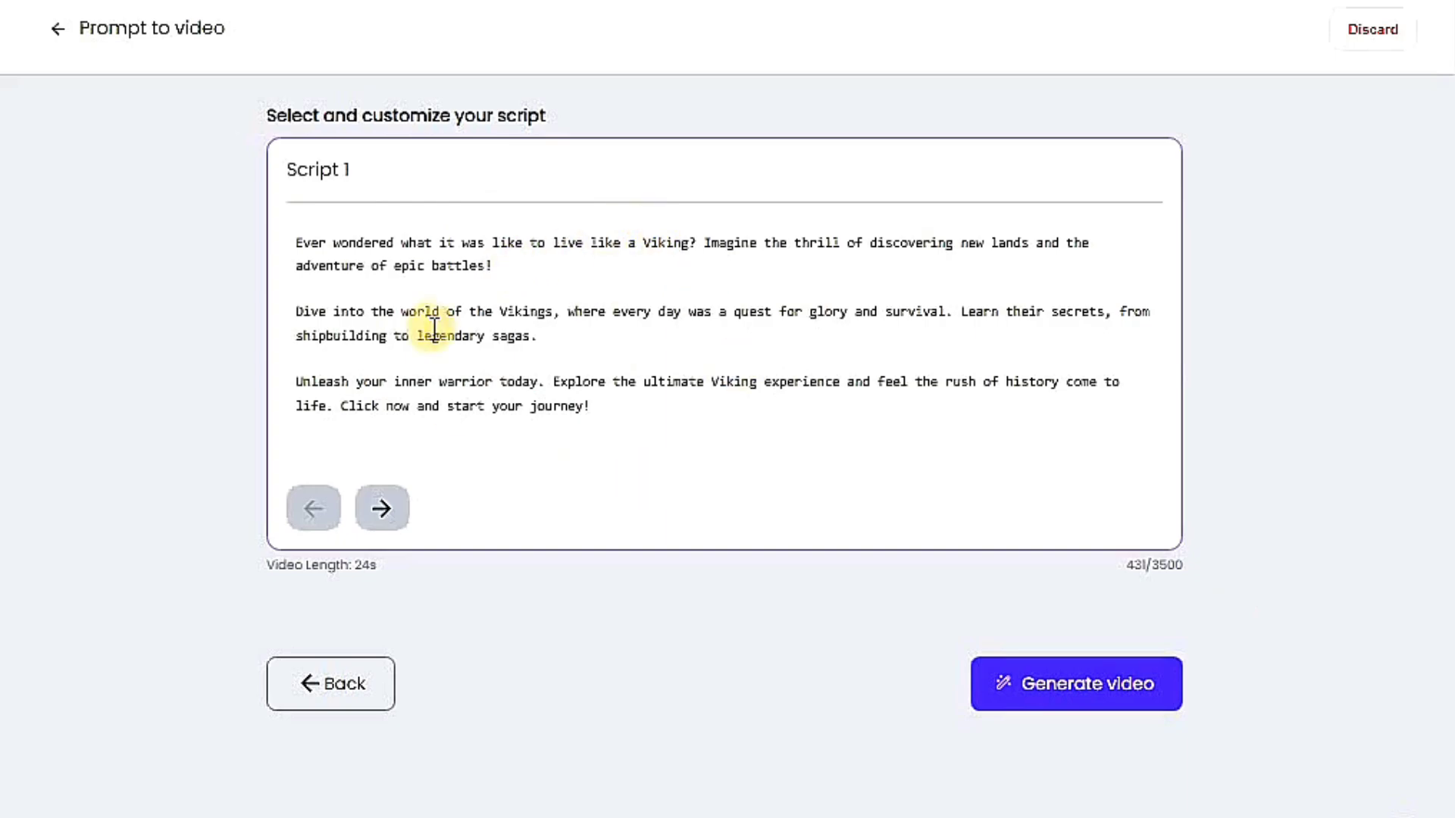
left_click(1084, 685)
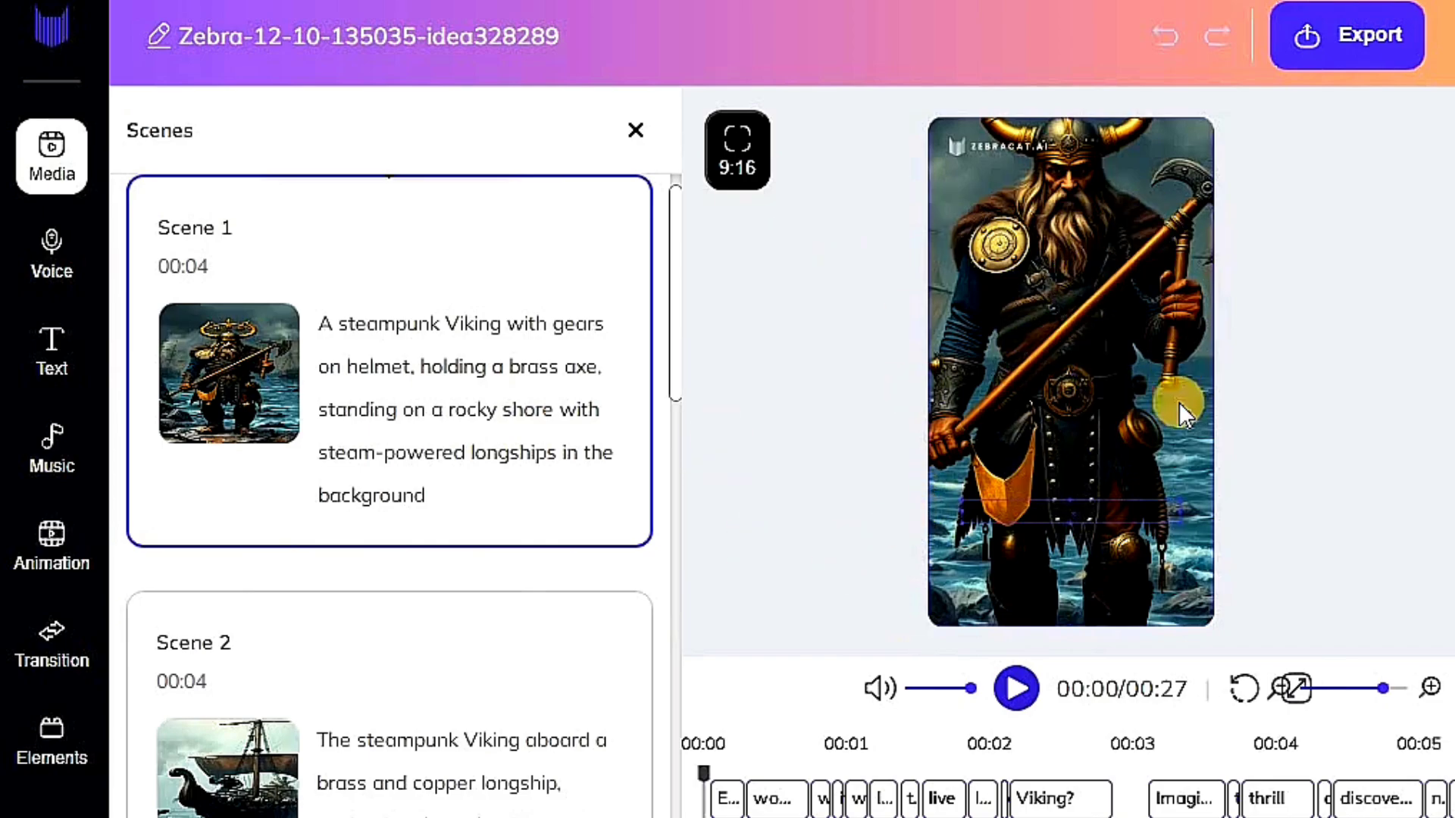
Step: Play a preview of the generated Viking video and examine its scene list and voice settings
left_click(1019, 693)
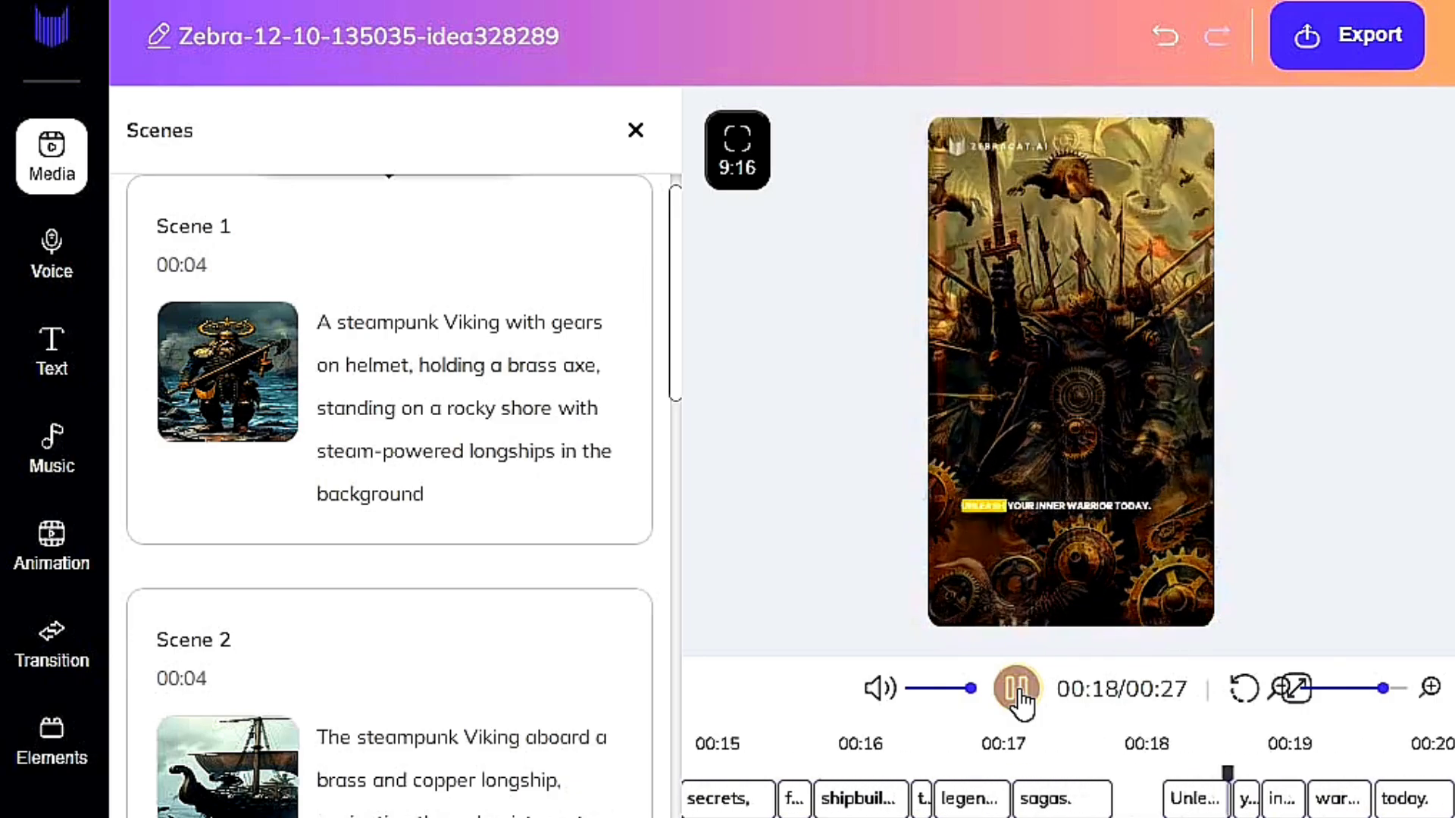
left_click(1016, 689)
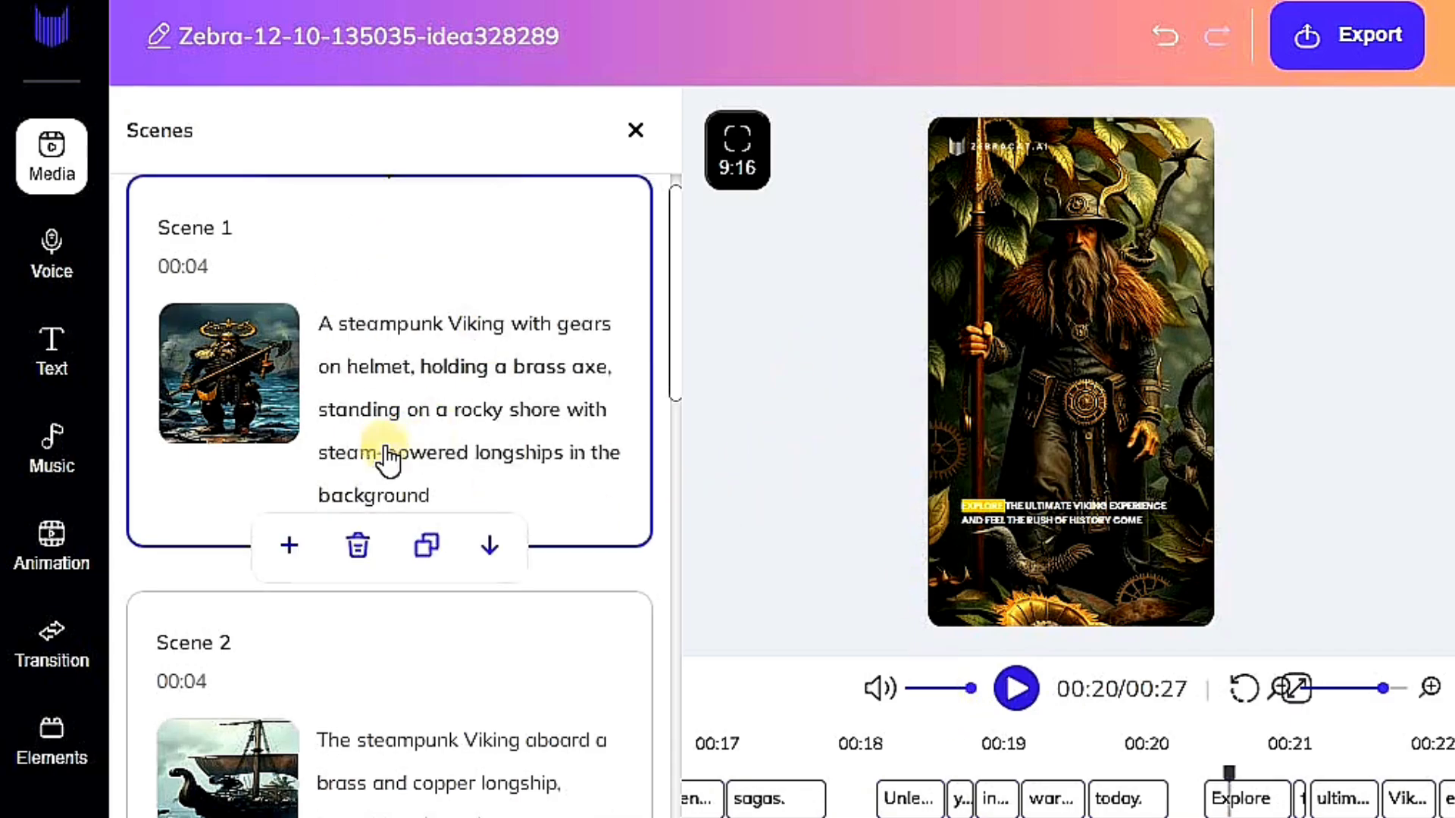
scroll(348, 412, "down", 20)
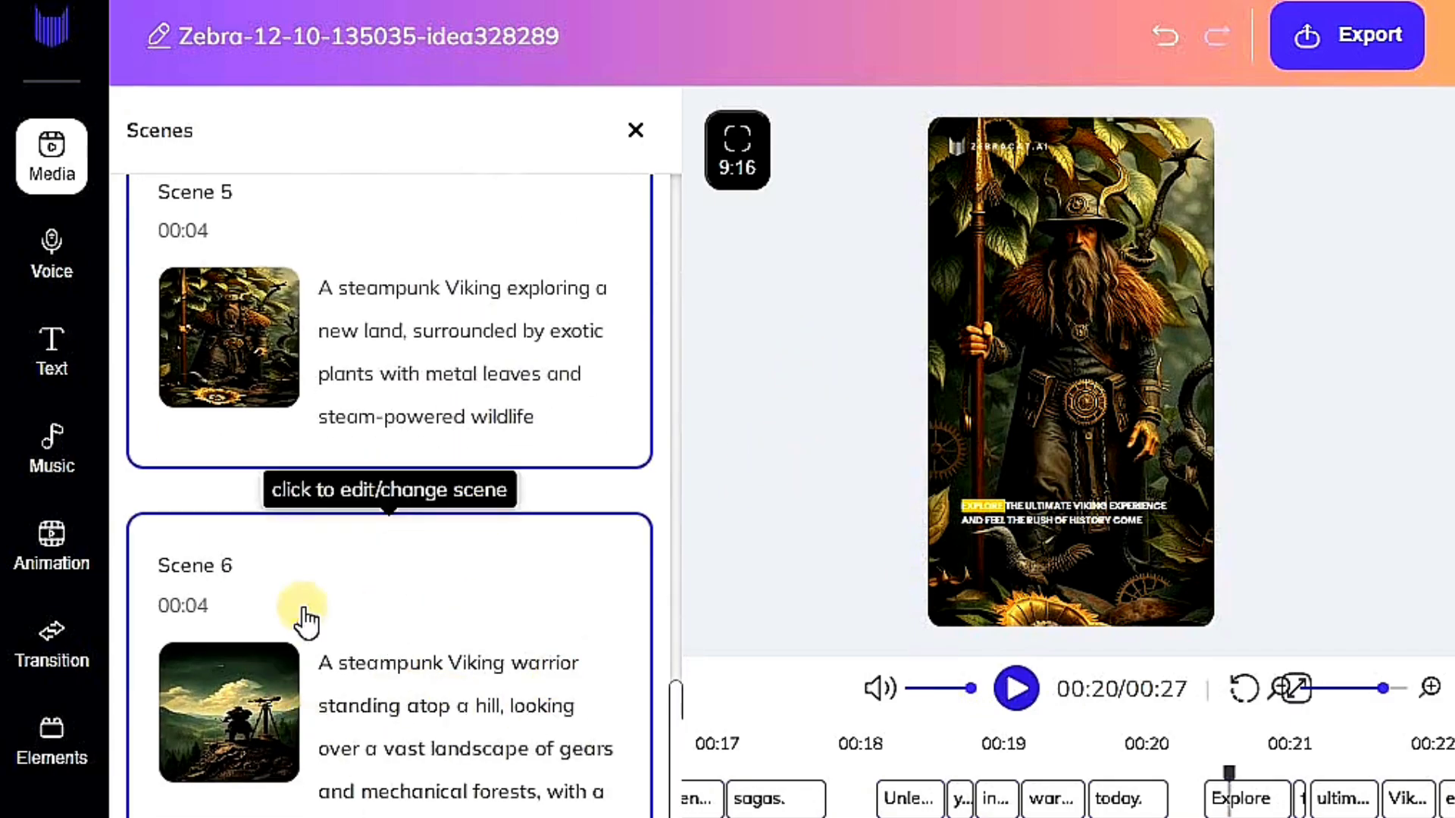
scroll(302, 617, "up", 20)
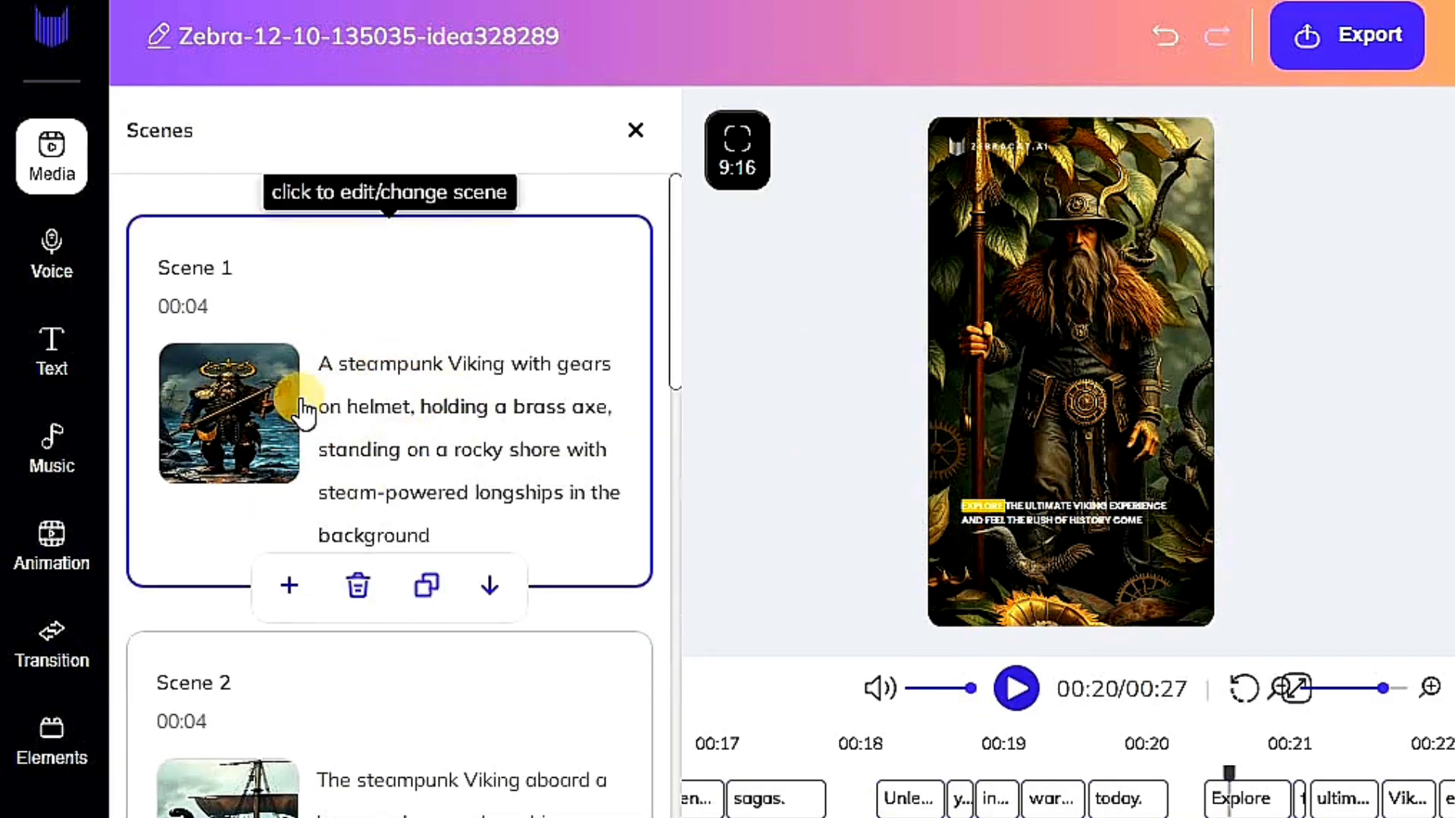
left_click(47, 253)
left_click_drag(269, 347, 270, 571)
left_click(296, 561)
Step: Try different caption text effects and apply the italic one with a red highlighted word and white text
left_click(52, 345)
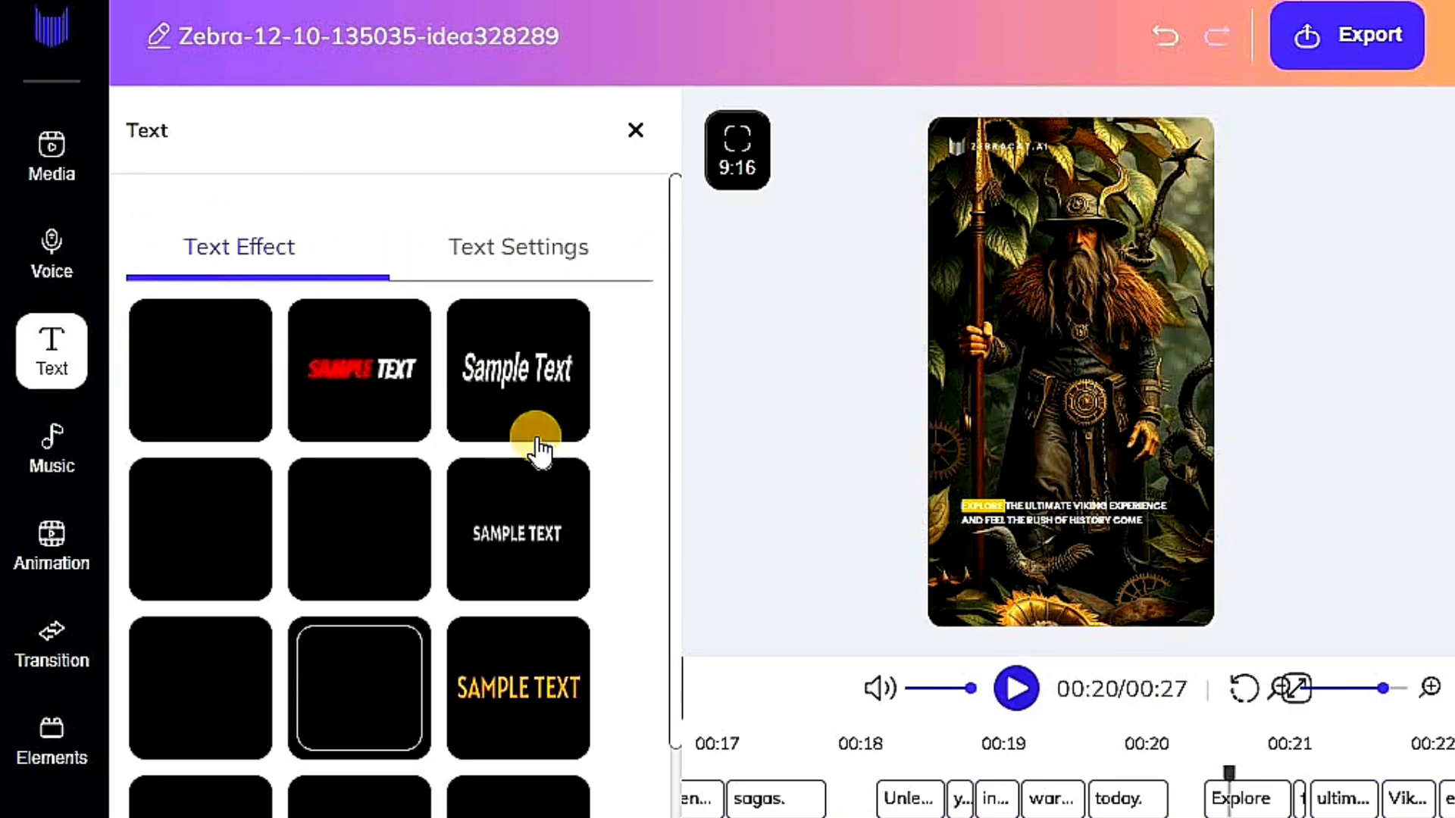
left_click(388, 405)
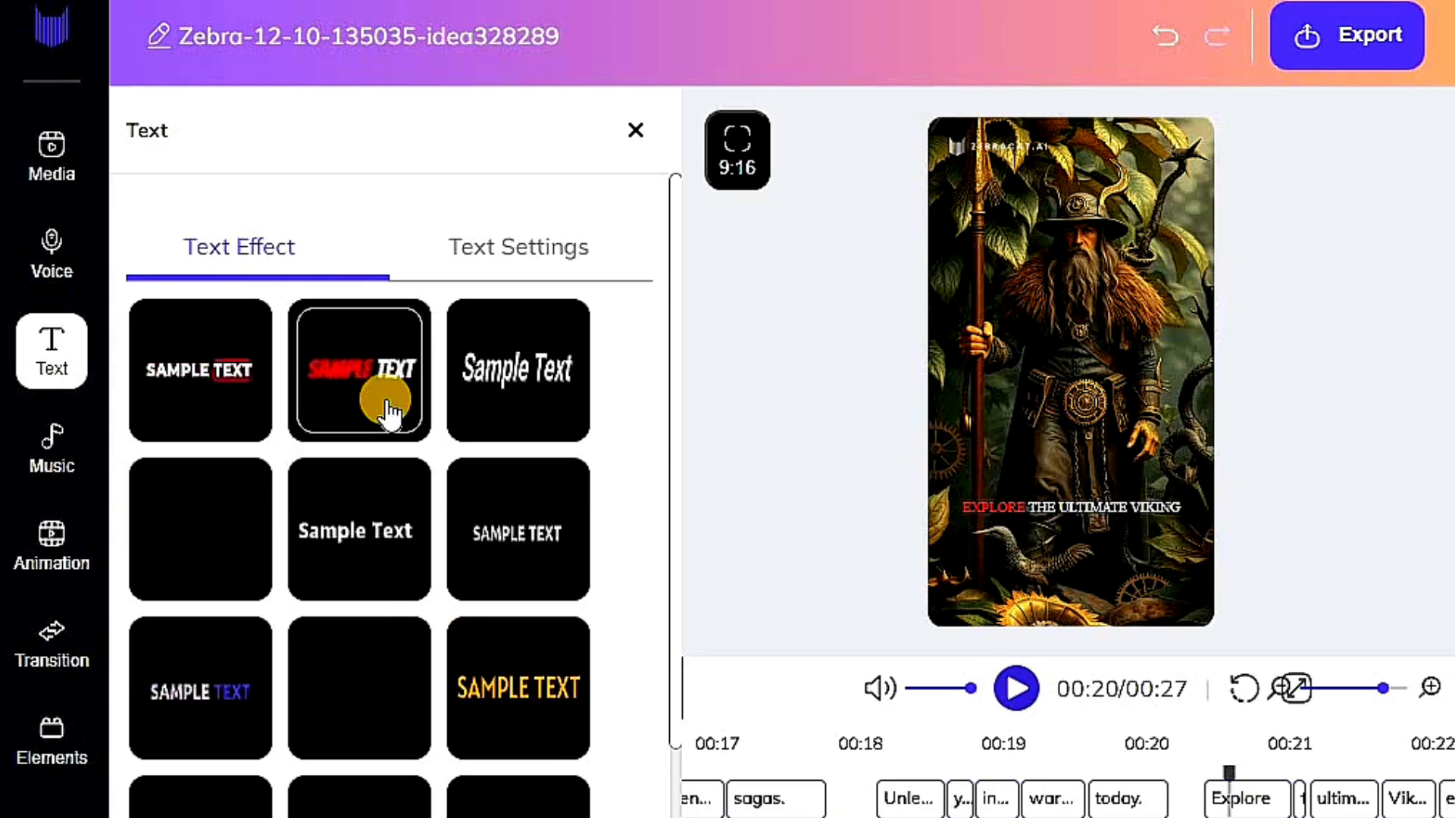
left_click(244, 564)
scroll(432, 530, "down", 2)
scroll(379, 516, "up", 2)
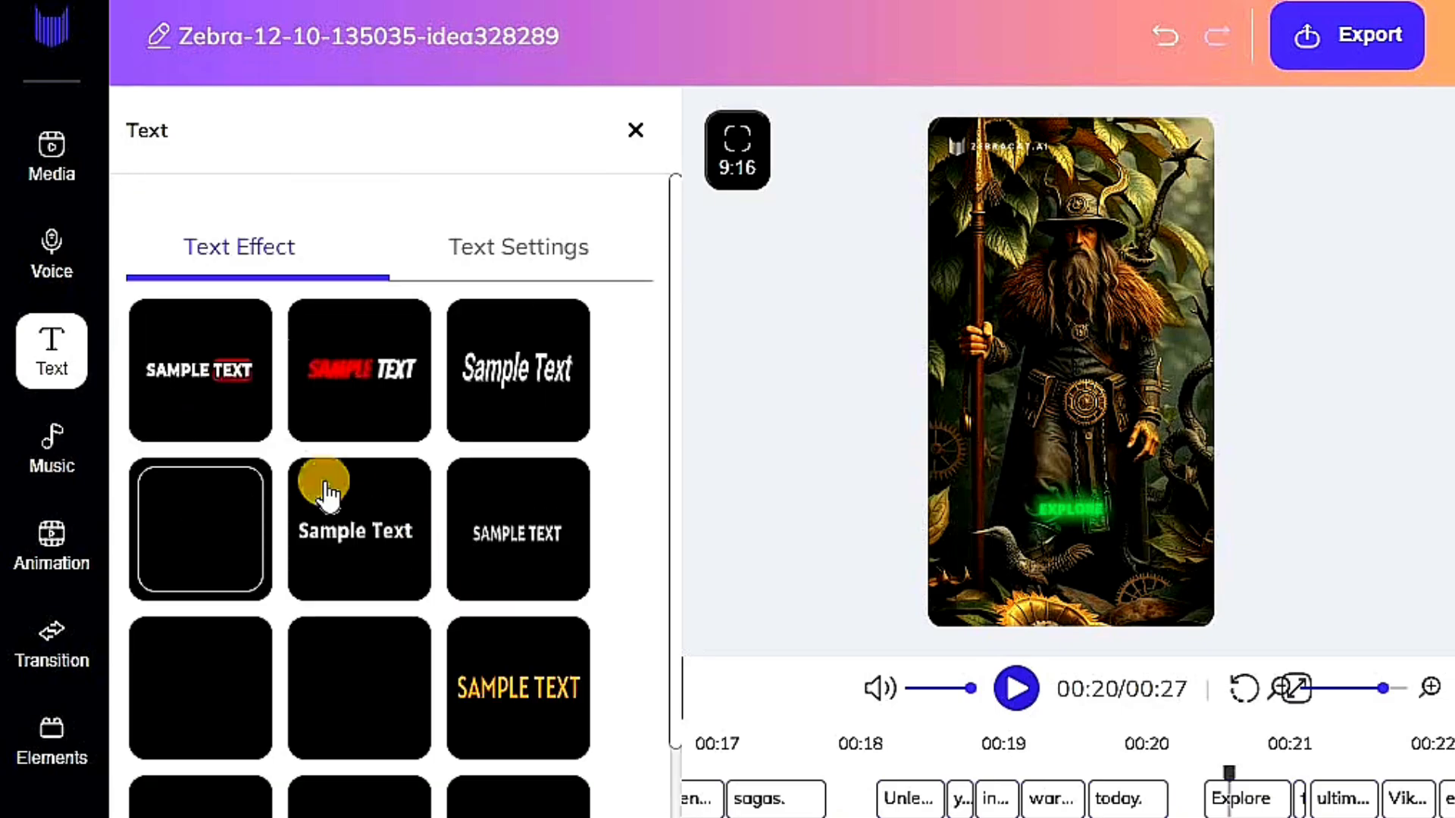
left_click(360, 382)
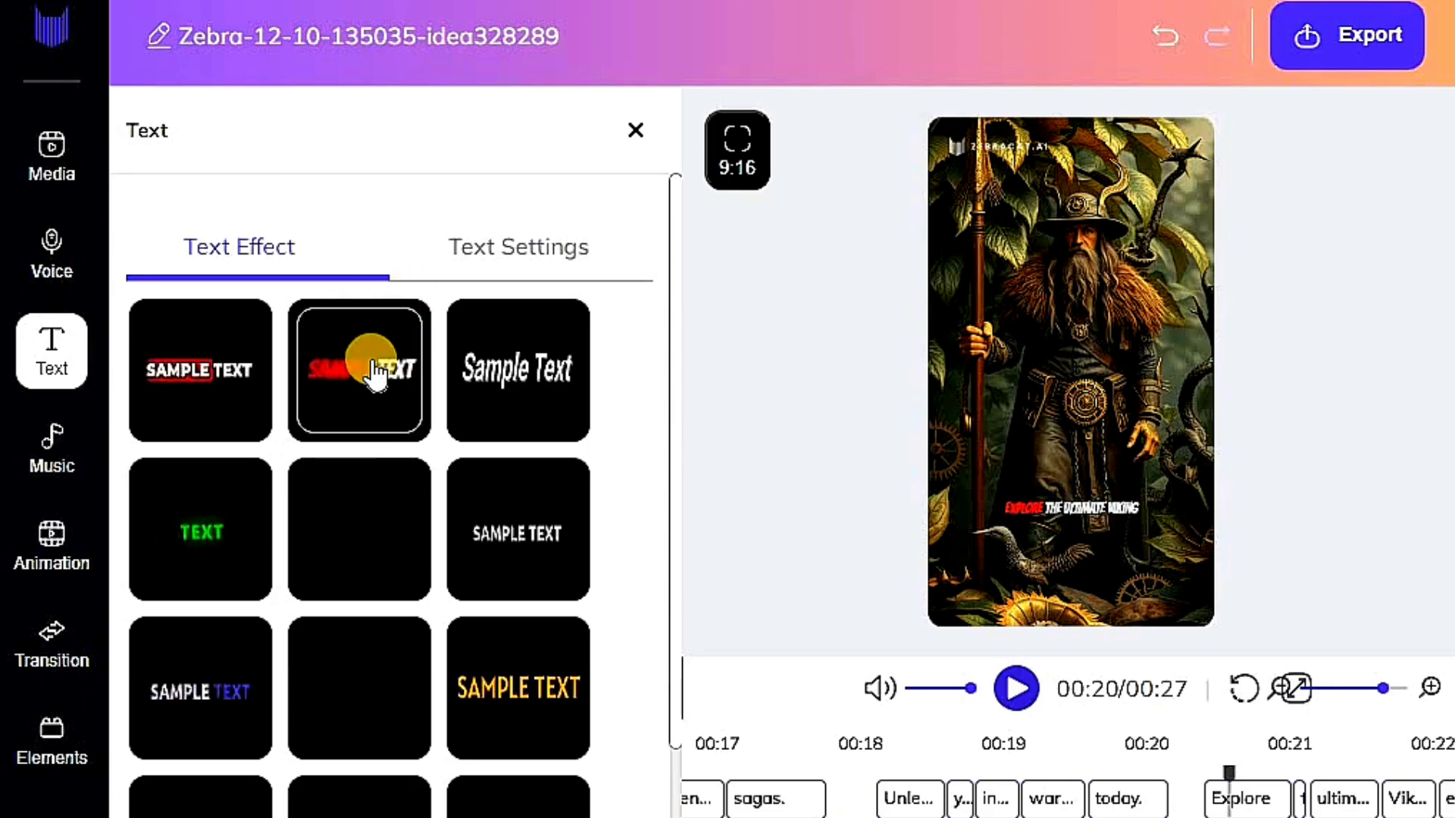
Step: Examine the caption text settings and the available music, animations, transitions and elements
left_click(535, 250)
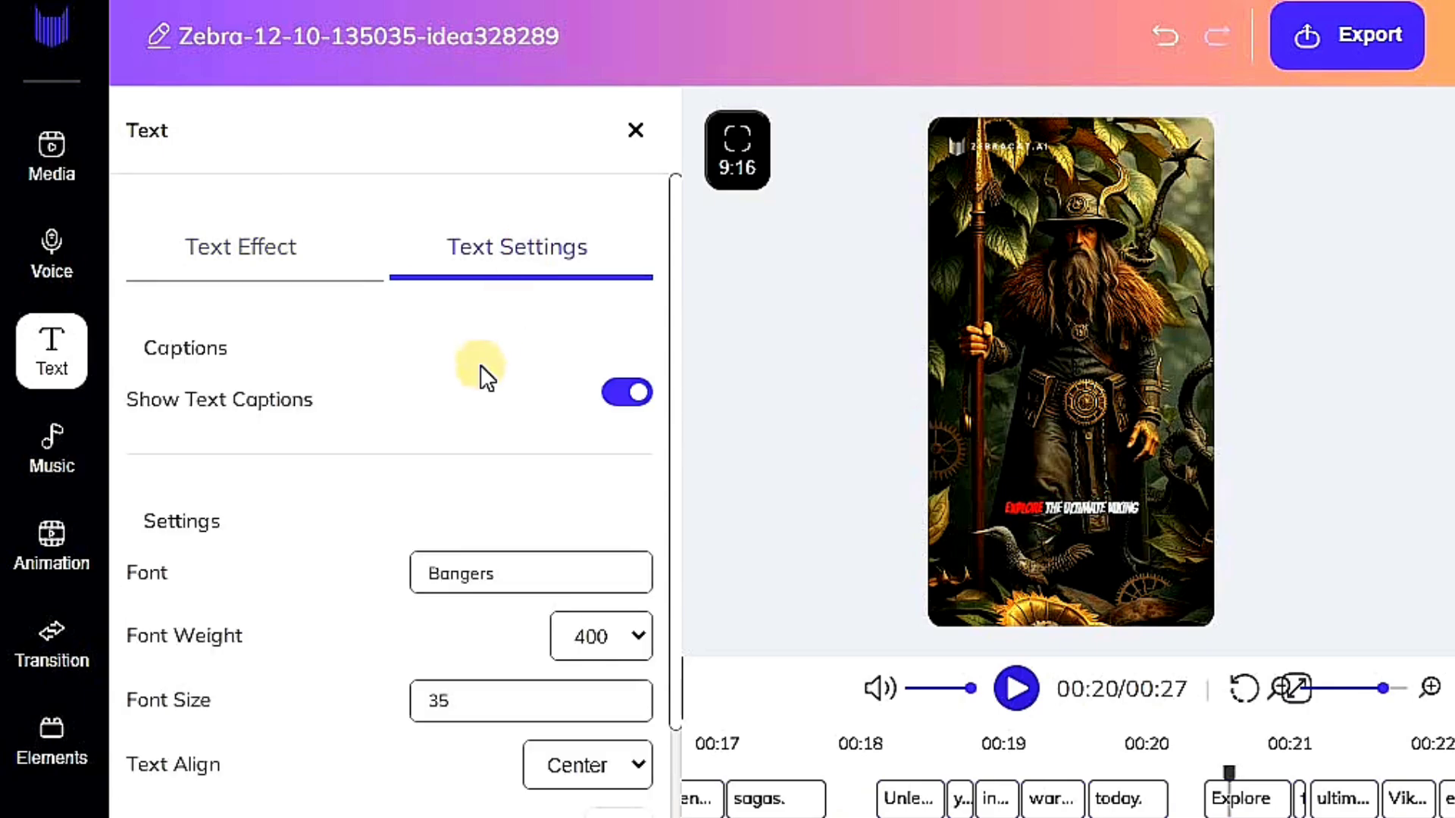
scroll(366, 238, "down", 3)
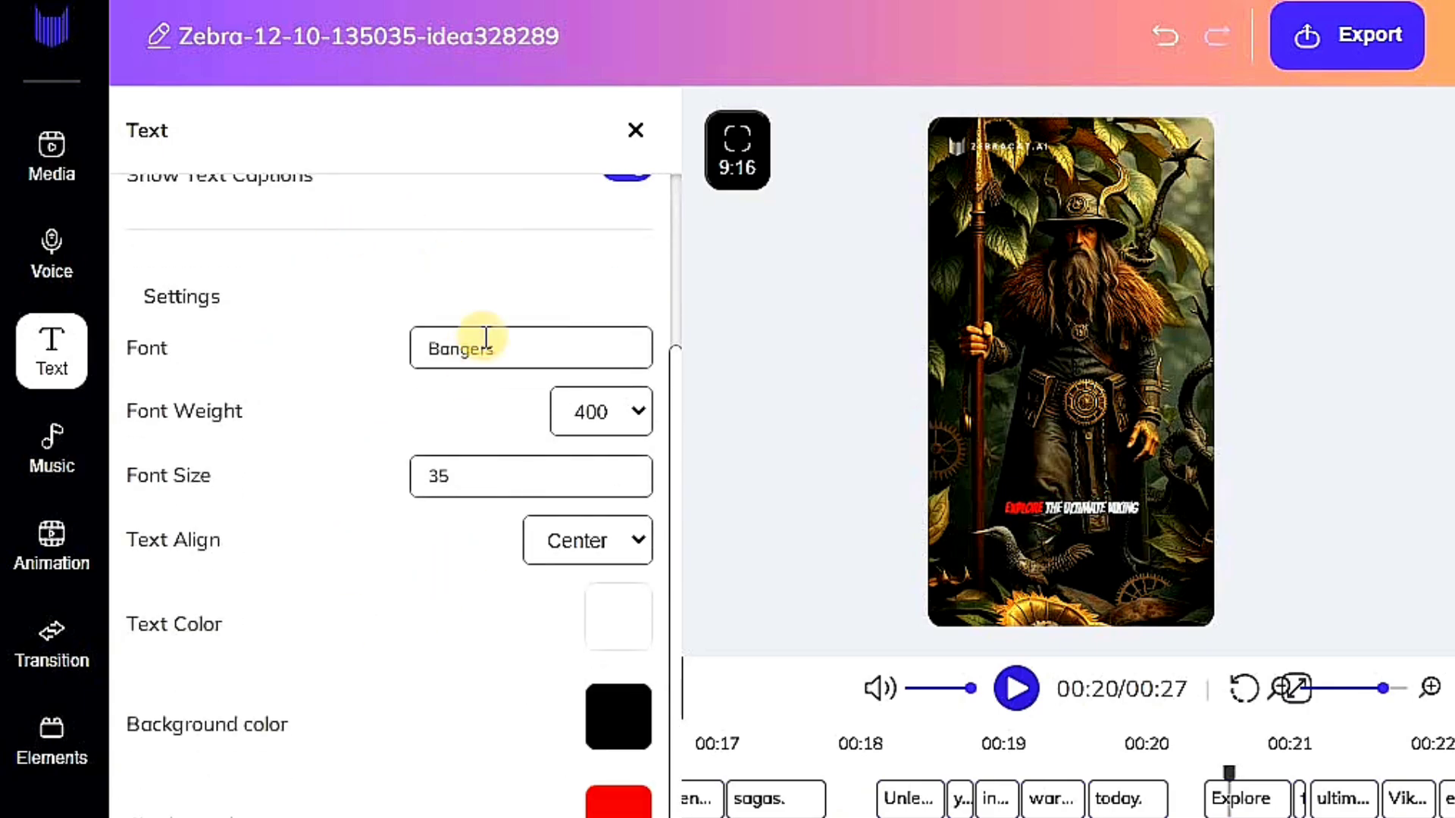
scroll(445, 543, "up", 4)
left_click(220, 257)
left_click(75, 432)
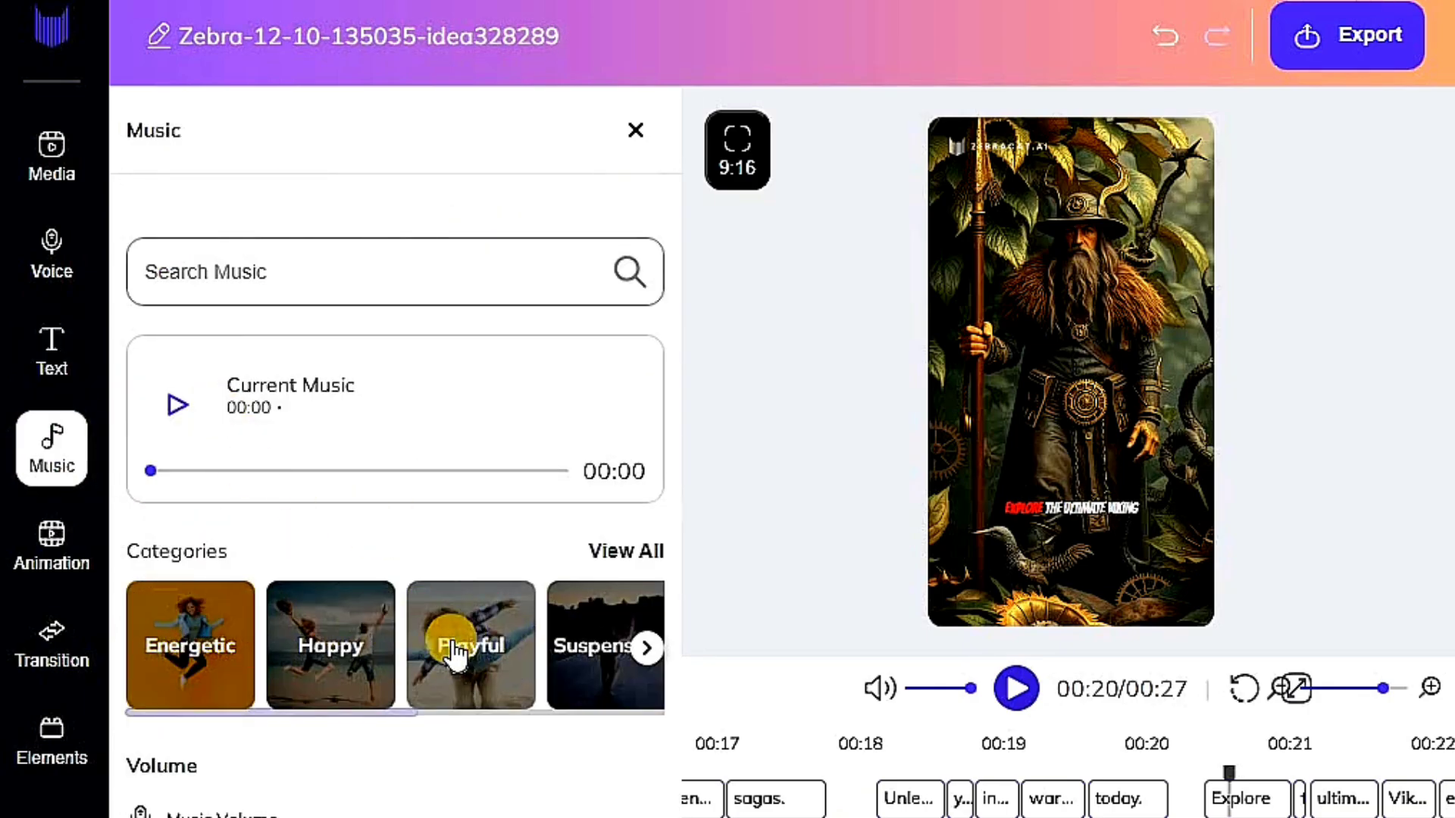
left_click(31, 549)
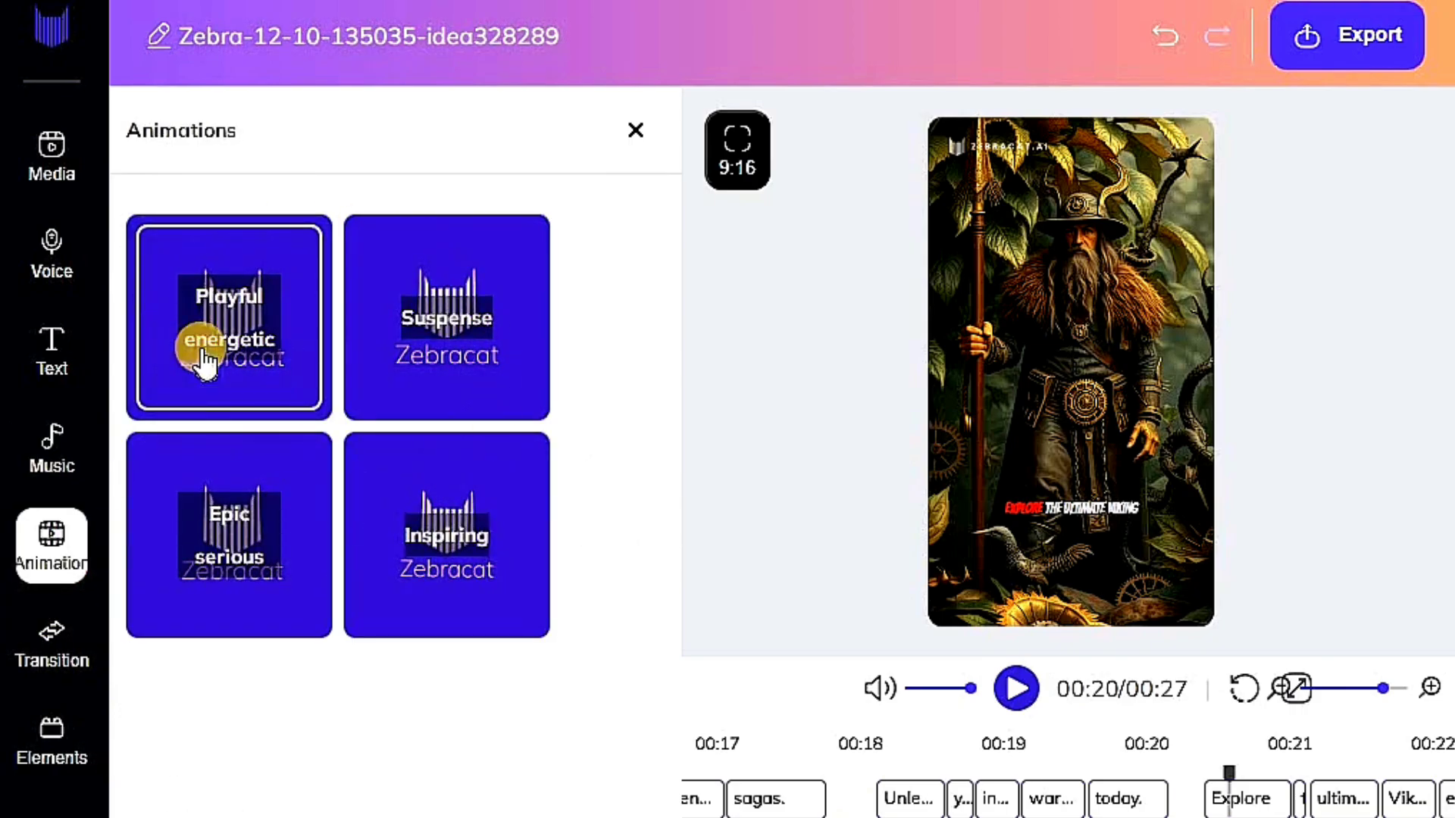
left_click(51, 642)
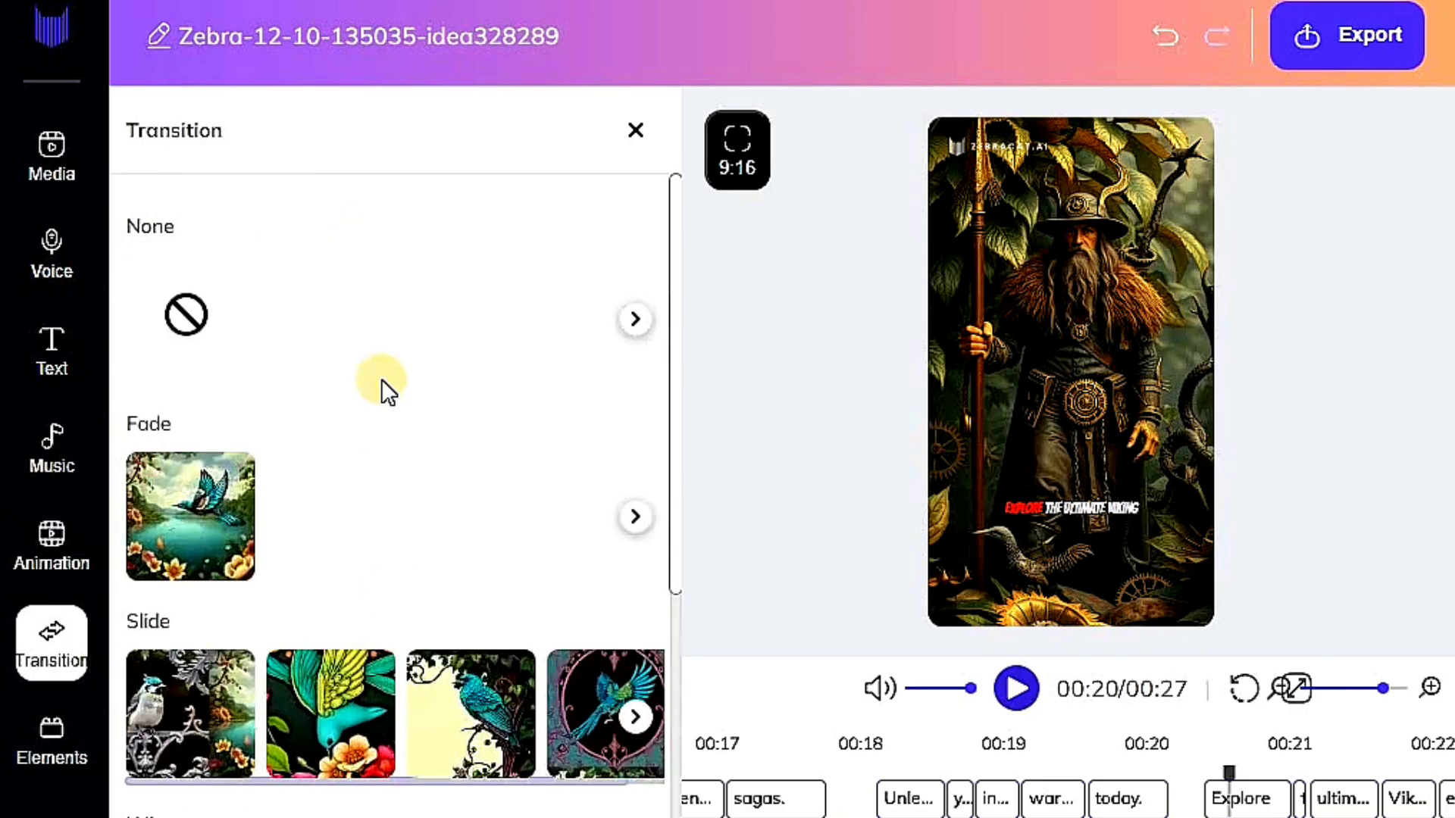
scroll(368, 455, "down", 5)
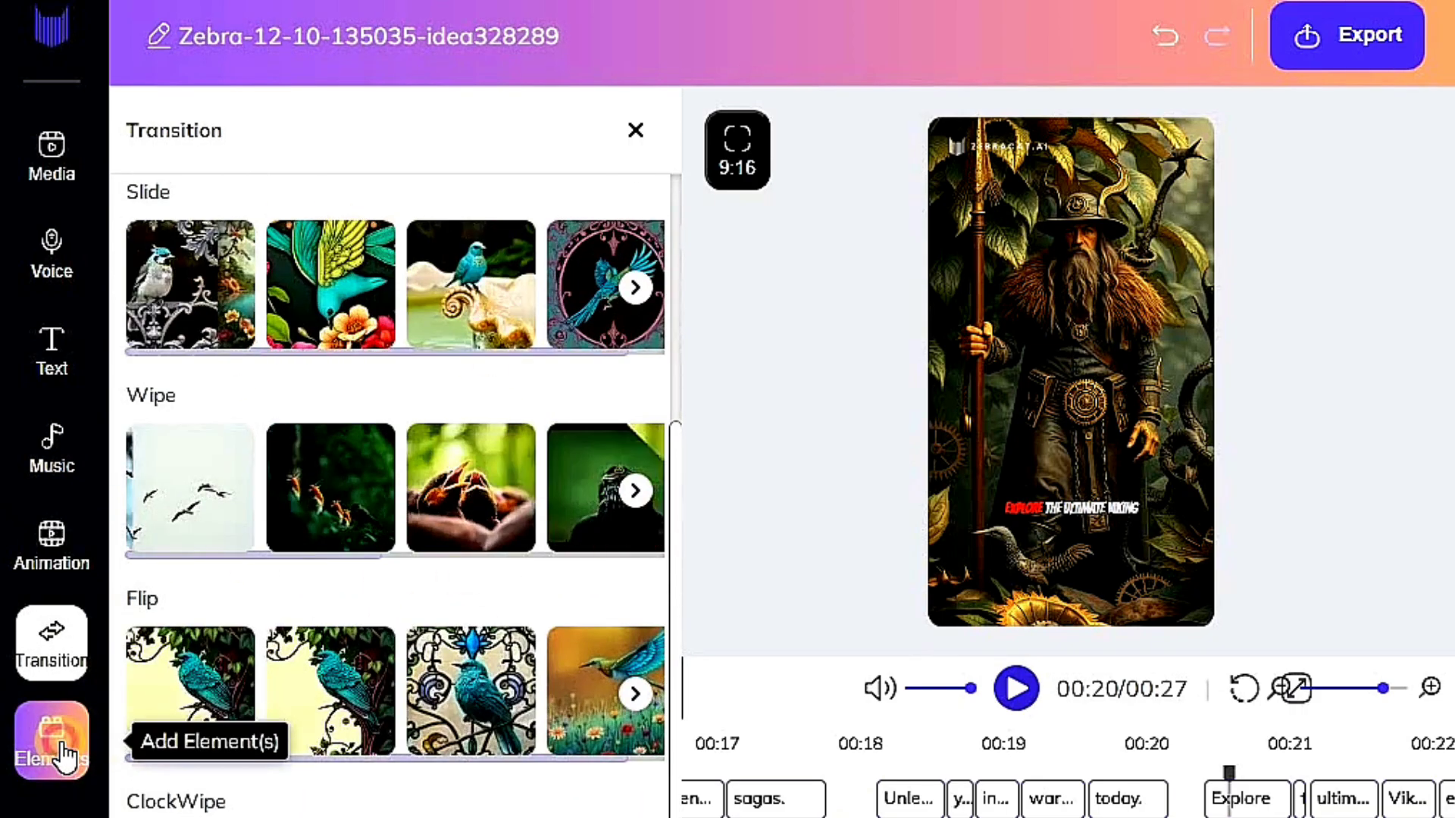
left_click(50, 738)
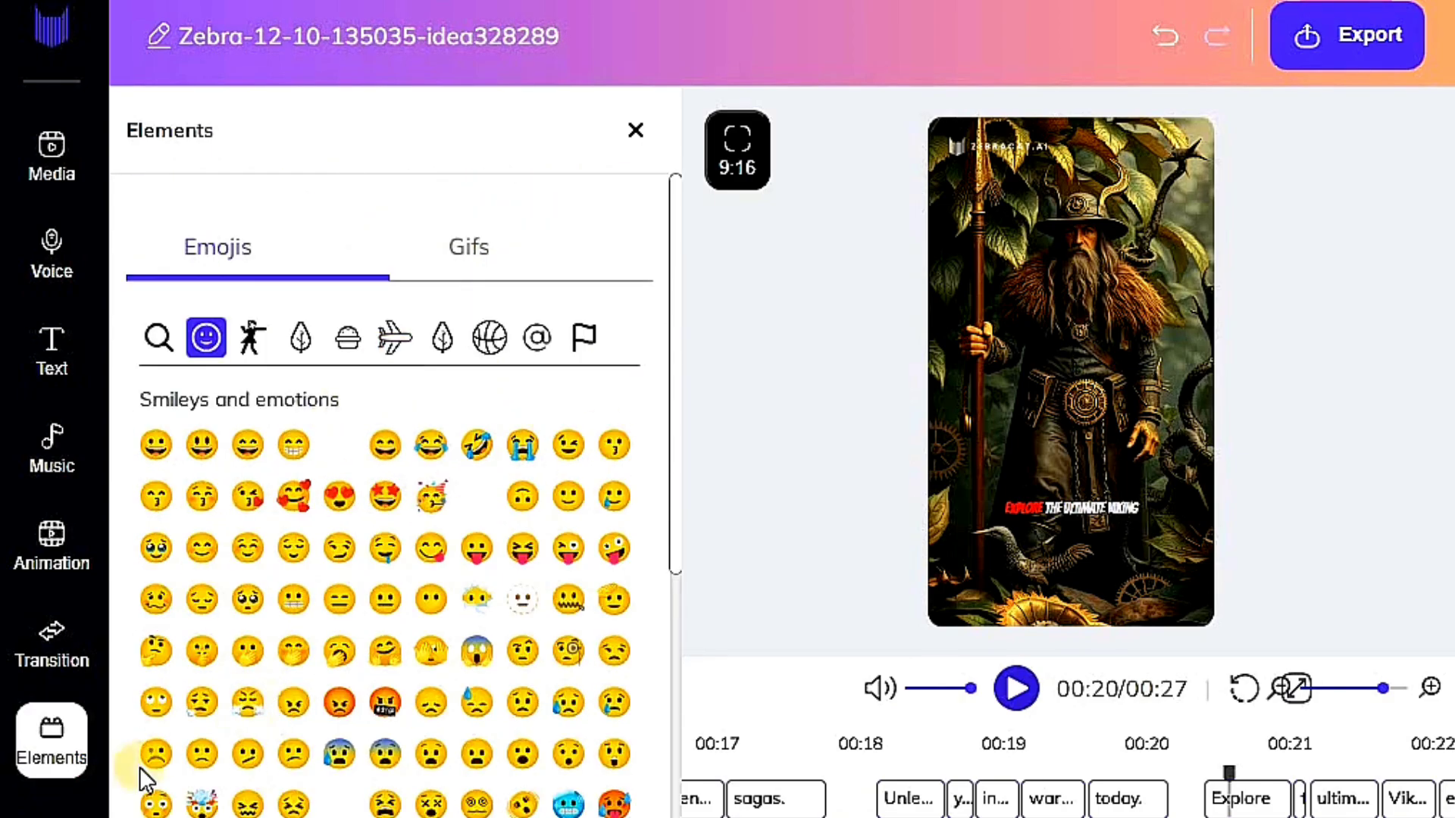
left_click(635, 130)
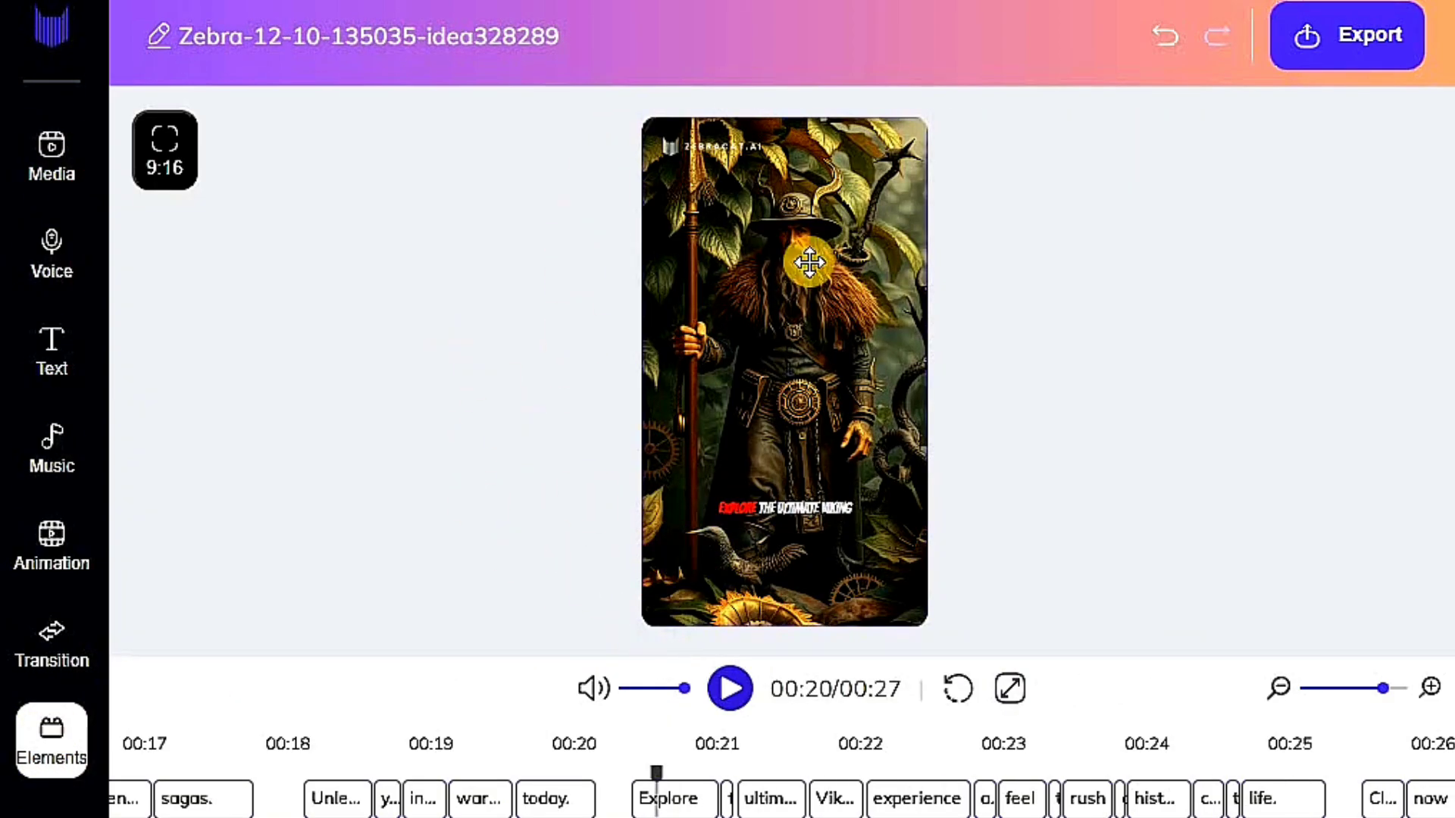
Step: Prepare the Viking video for download at 720px resolution and play the finished video in full screen
left_click(1353, 42)
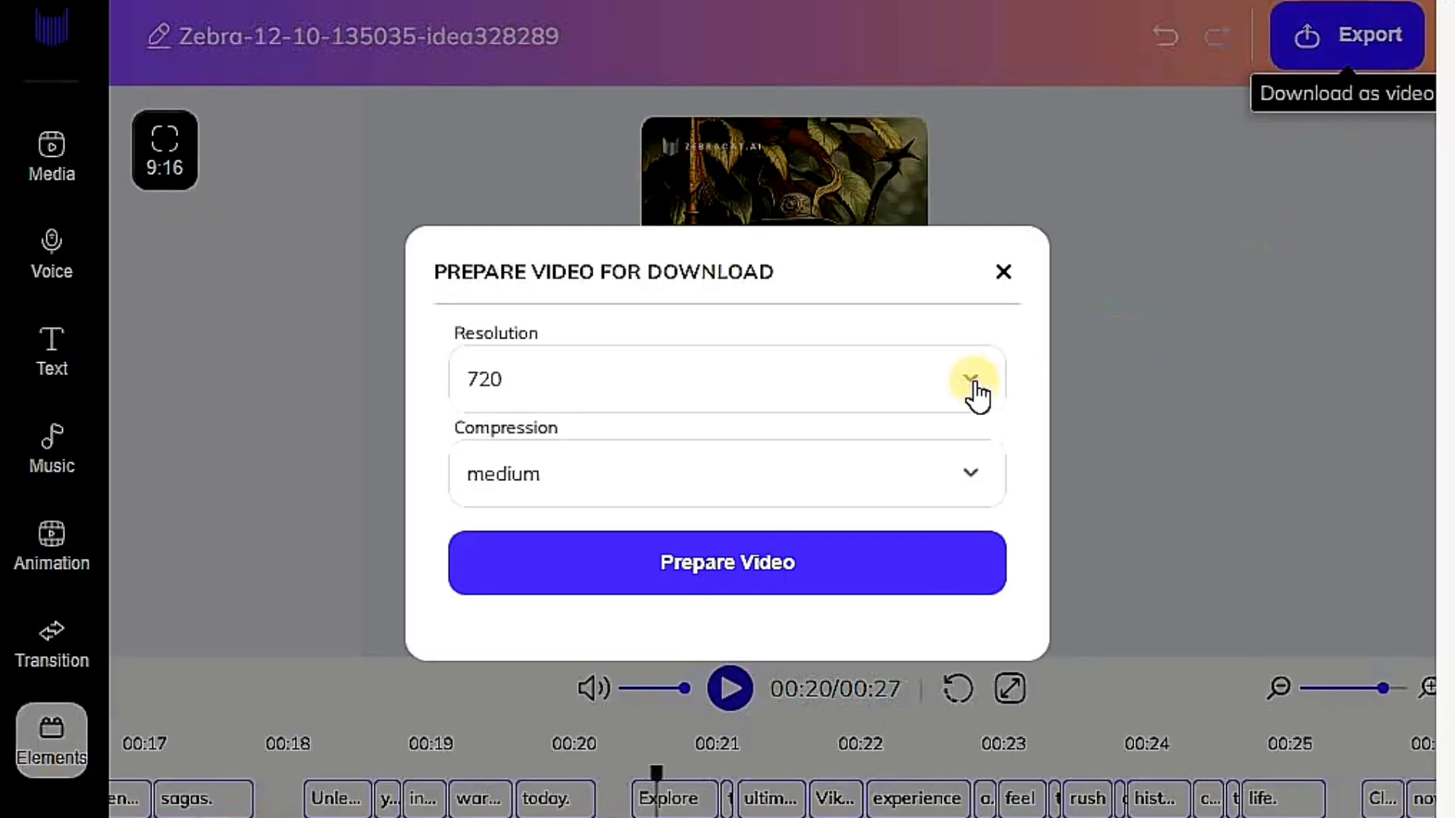
left_click_drag(552, 335, 416, 349)
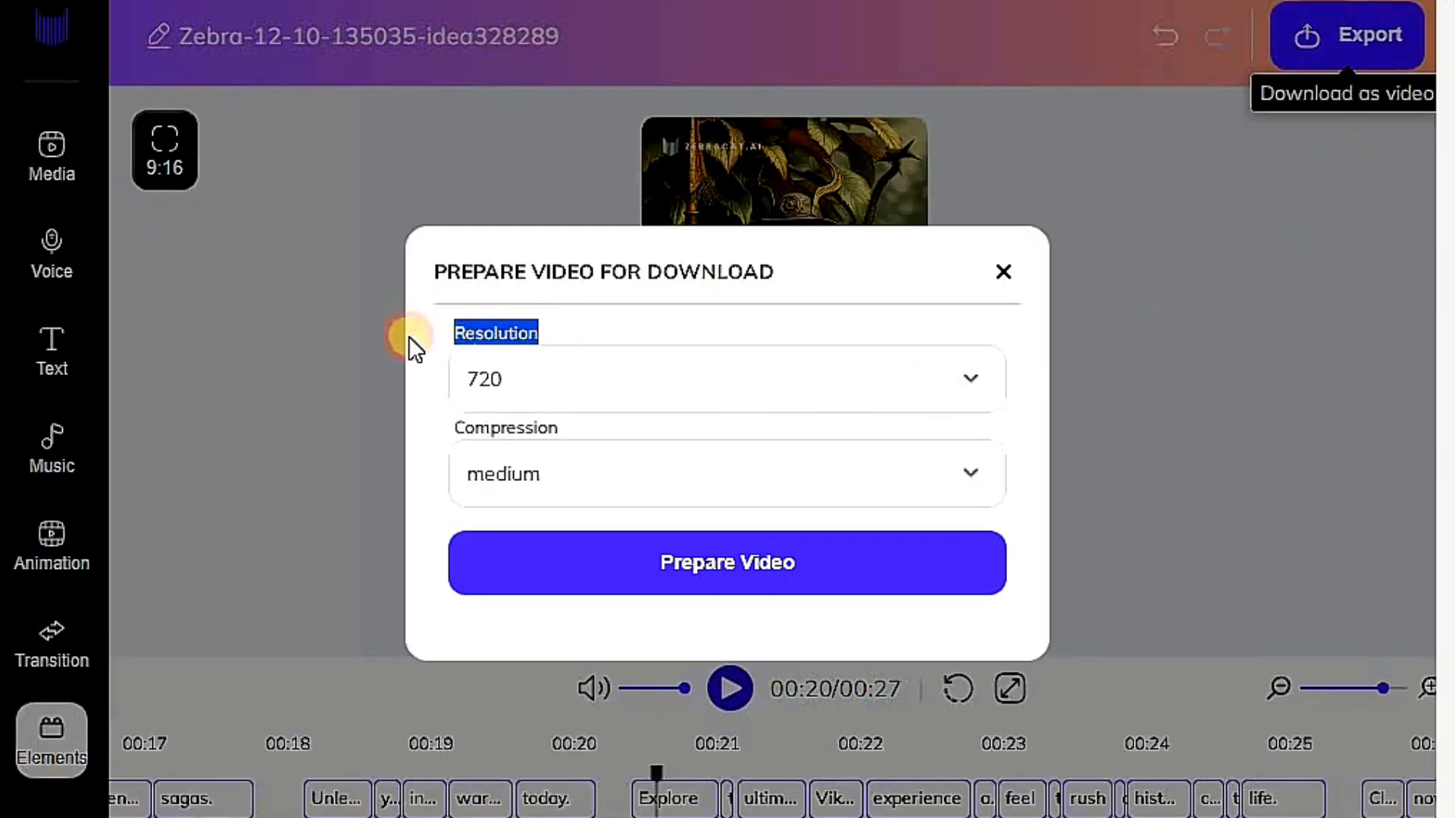
left_click(755, 402)
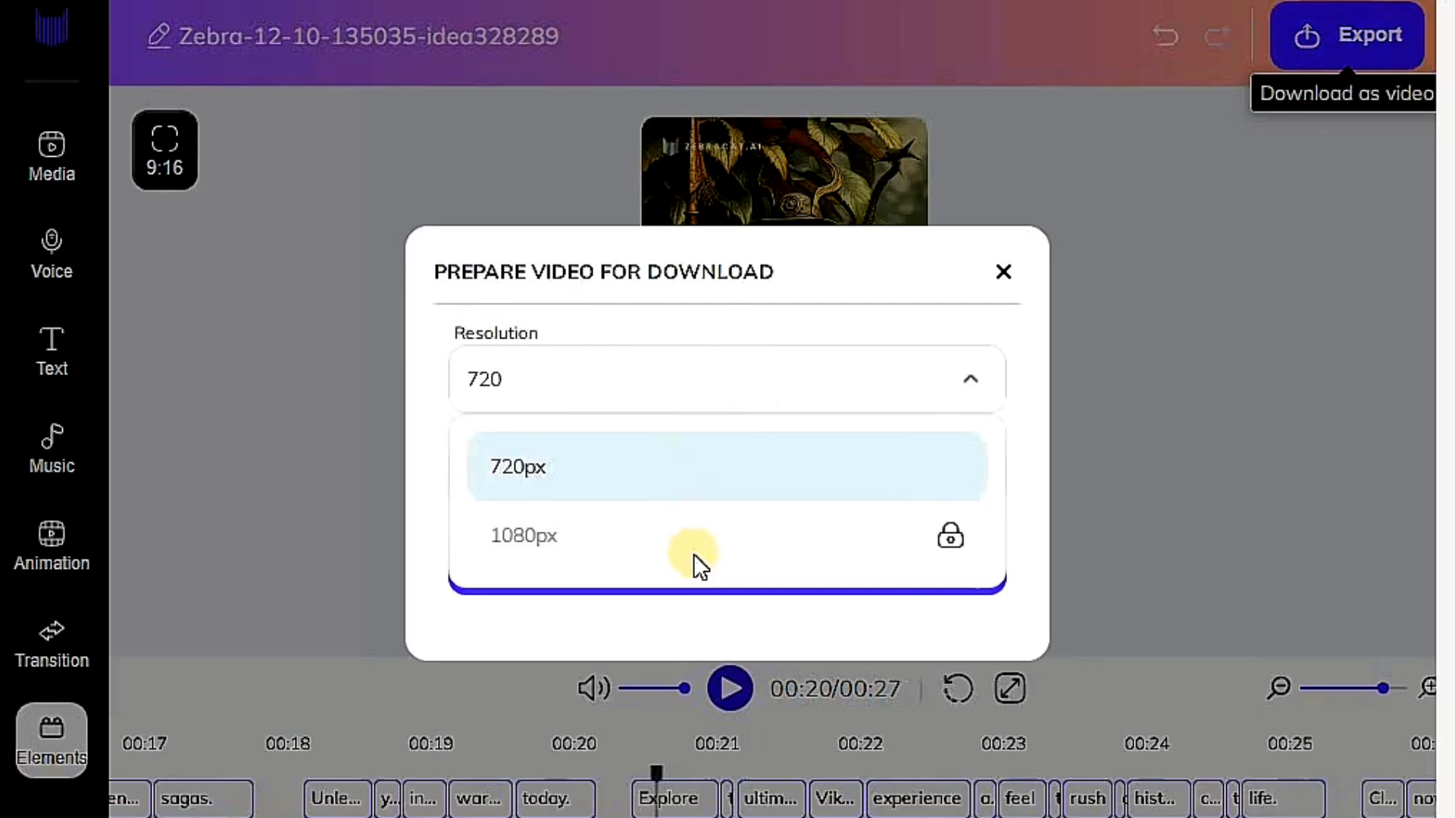
left_click(679, 469)
left_click(606, 474)
left_click(647, 557)
left_click(701, 562)
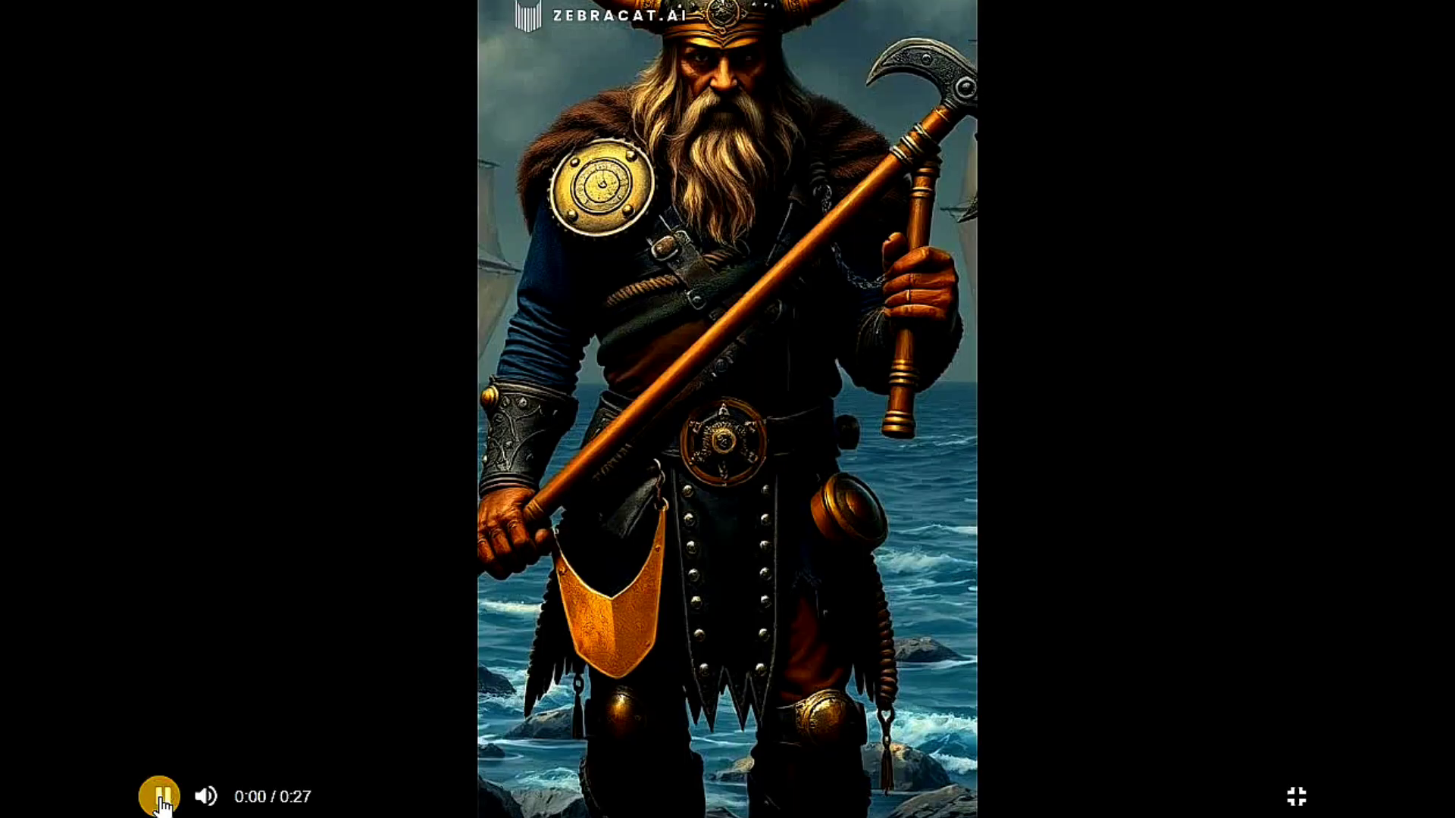
left_click(163, 796)
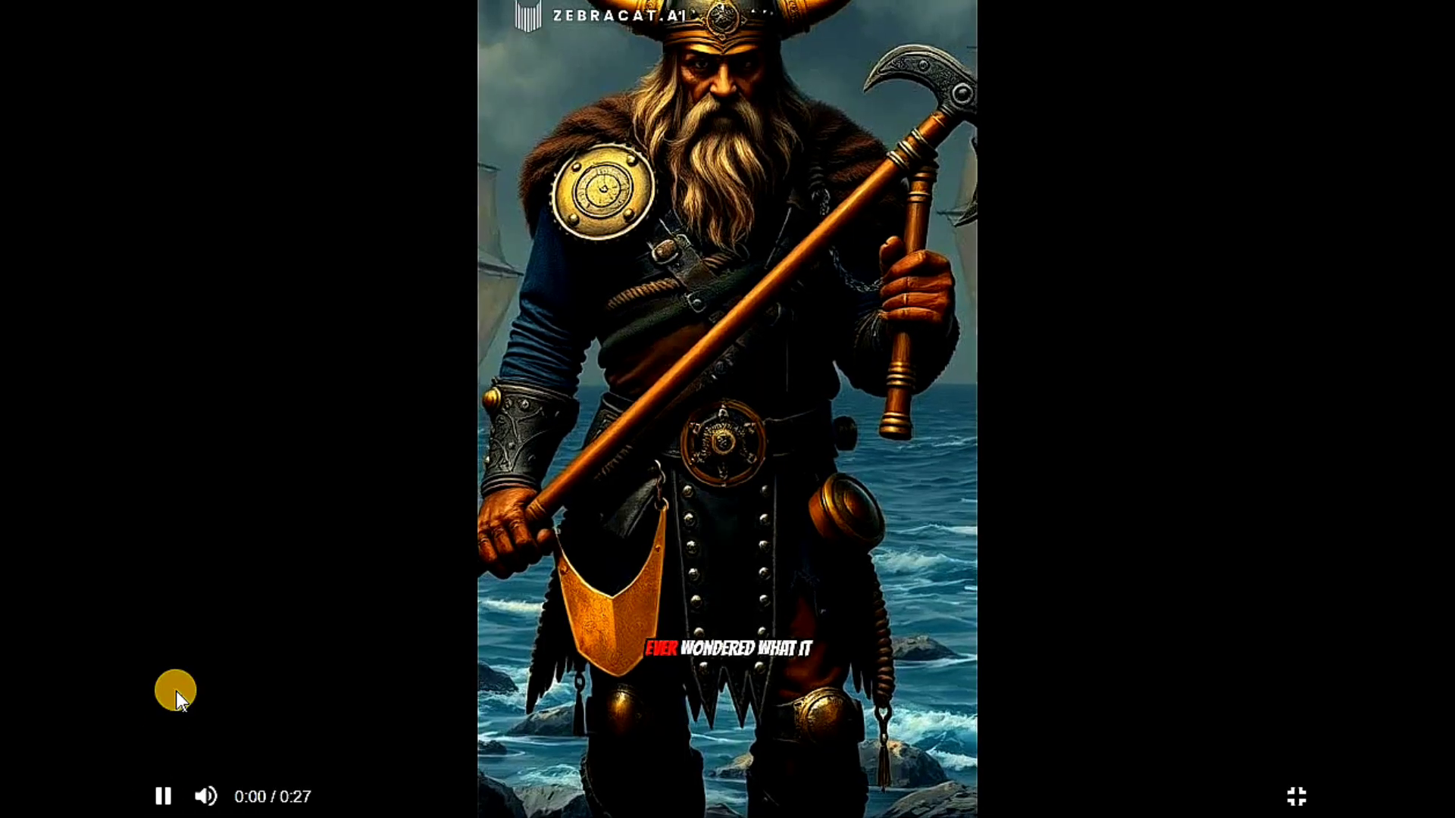
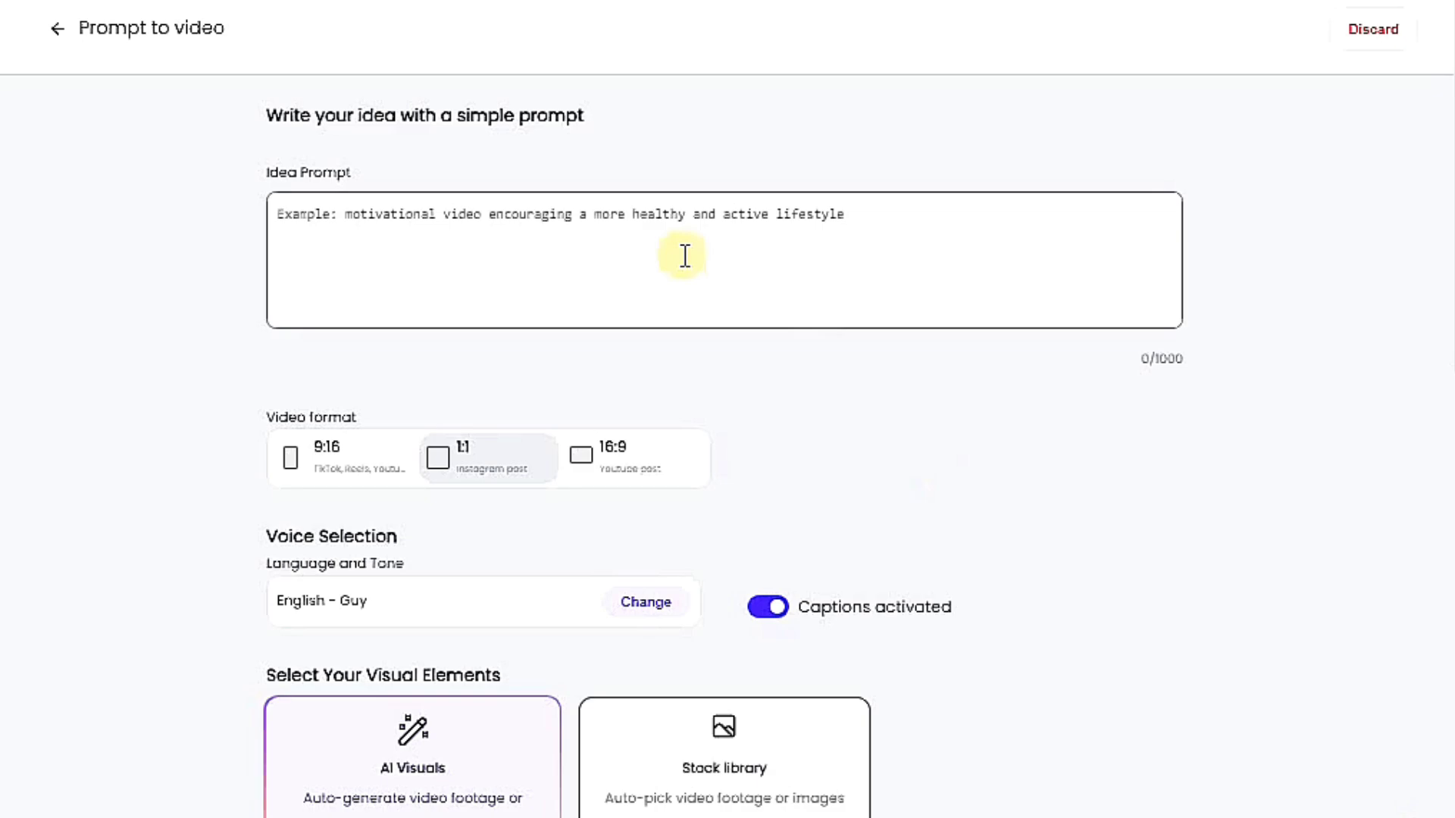
Step: Enter "I want a video about Greek civilizations" as the idea prompt for a new video
left_click(291, 212)
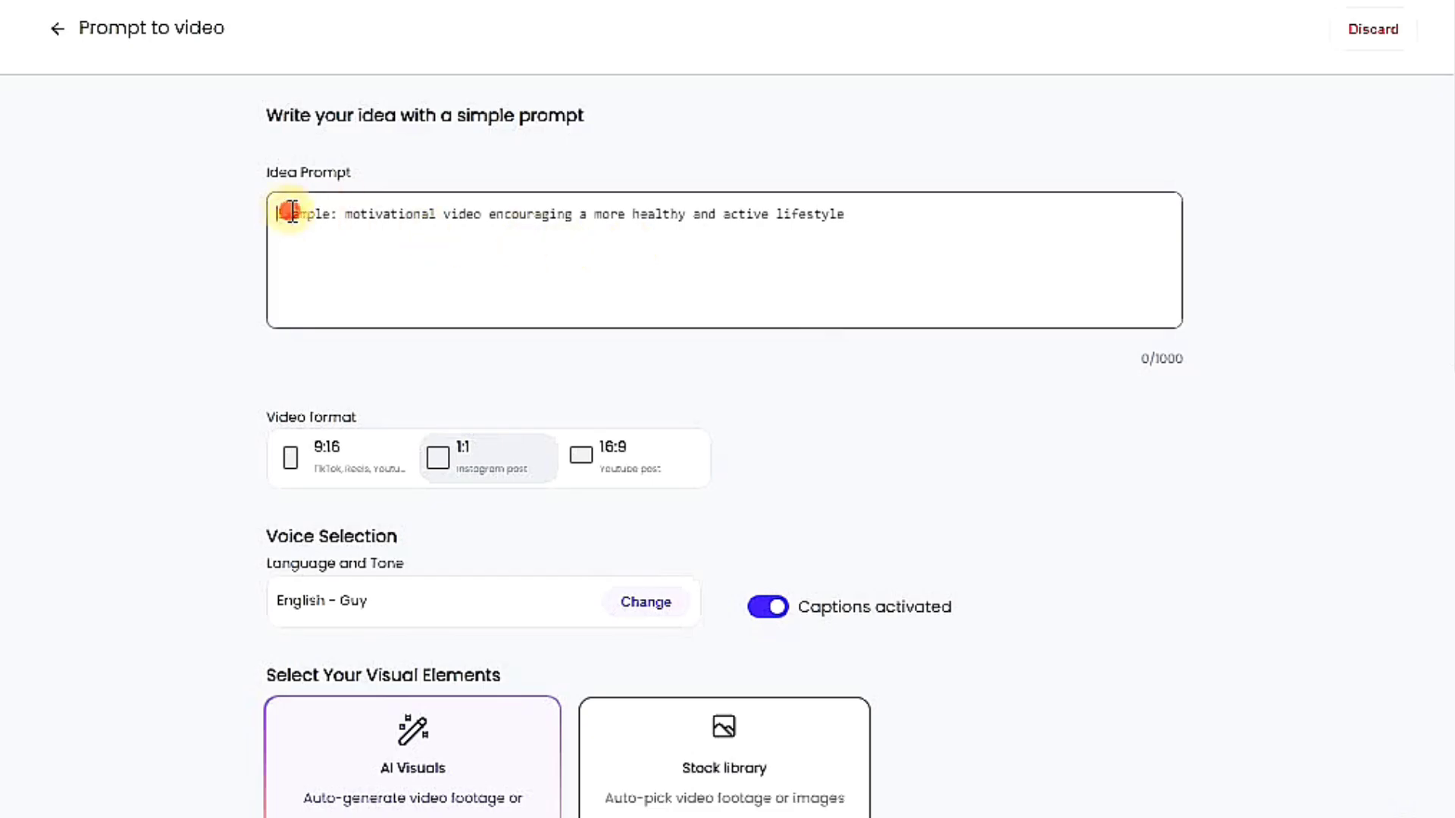
type("I want a video about Greek civilizations")
left_click(341, 227)
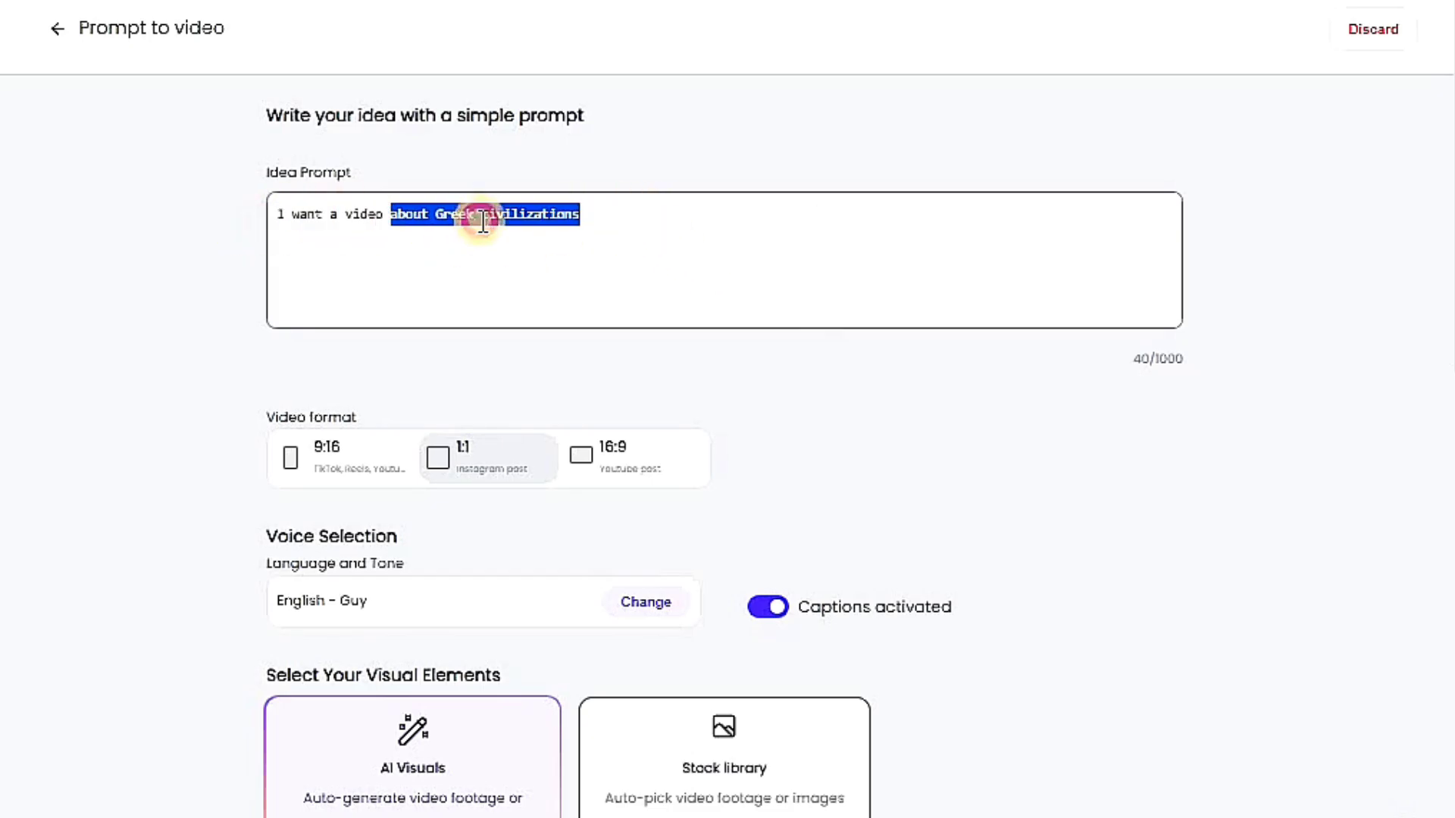
scroll(864, 311, "down", 2)
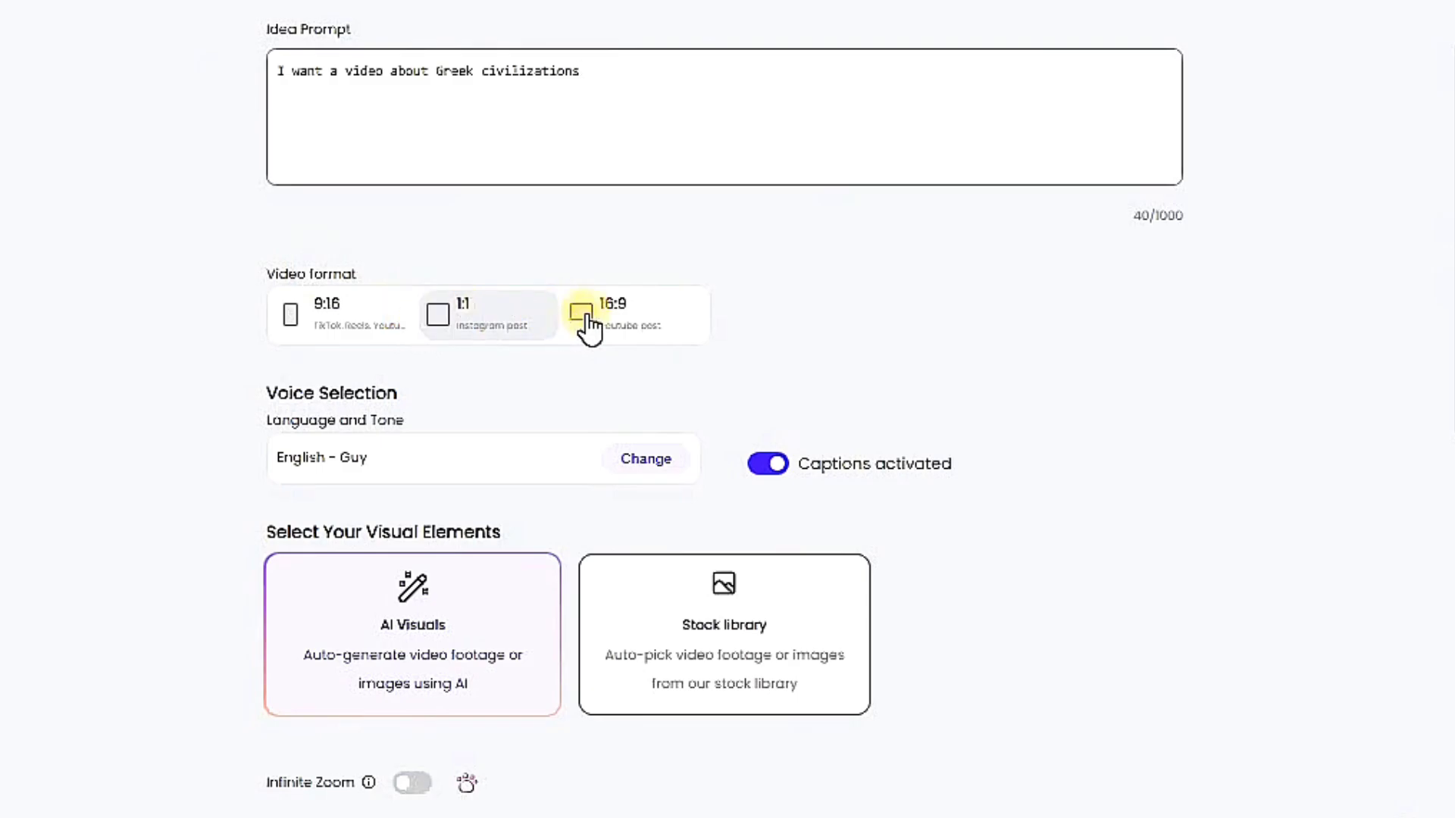
Step: Set the video format to 16:9 and choose the standard English Brian voice after listening to its sample
left_click(616, 320)
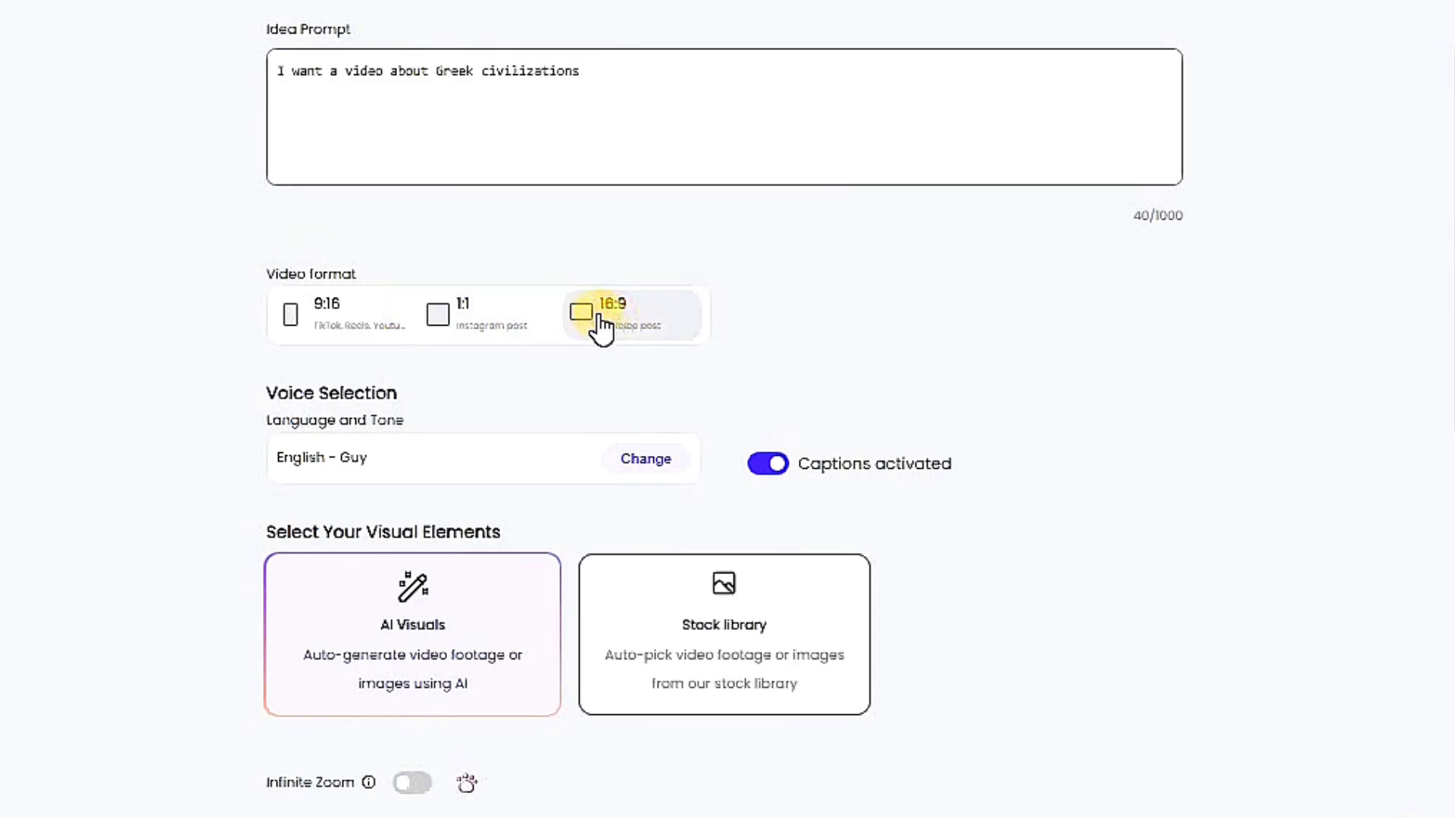
scroll(530, 397, "down", 2)
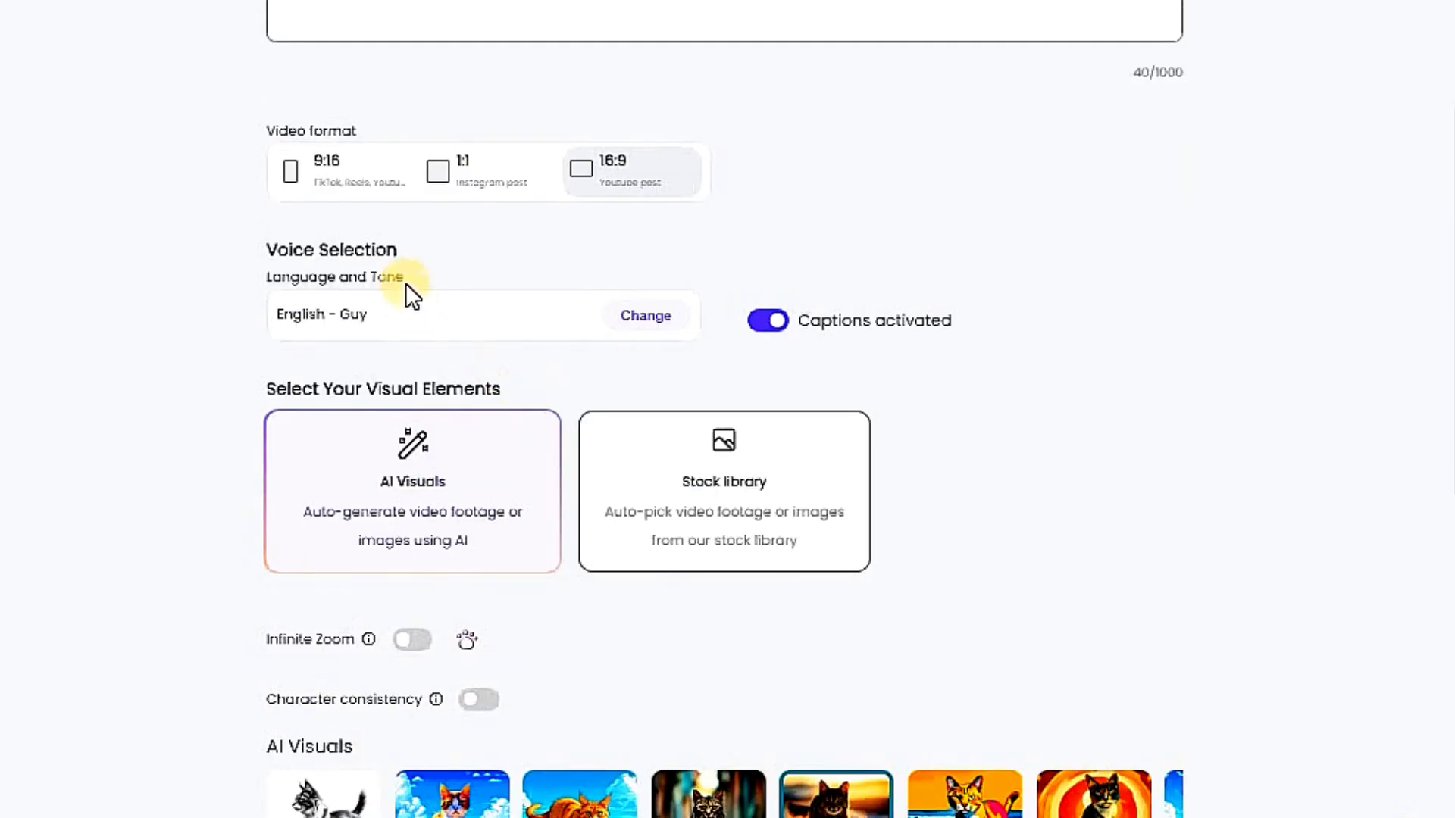
left_click(660, 314)
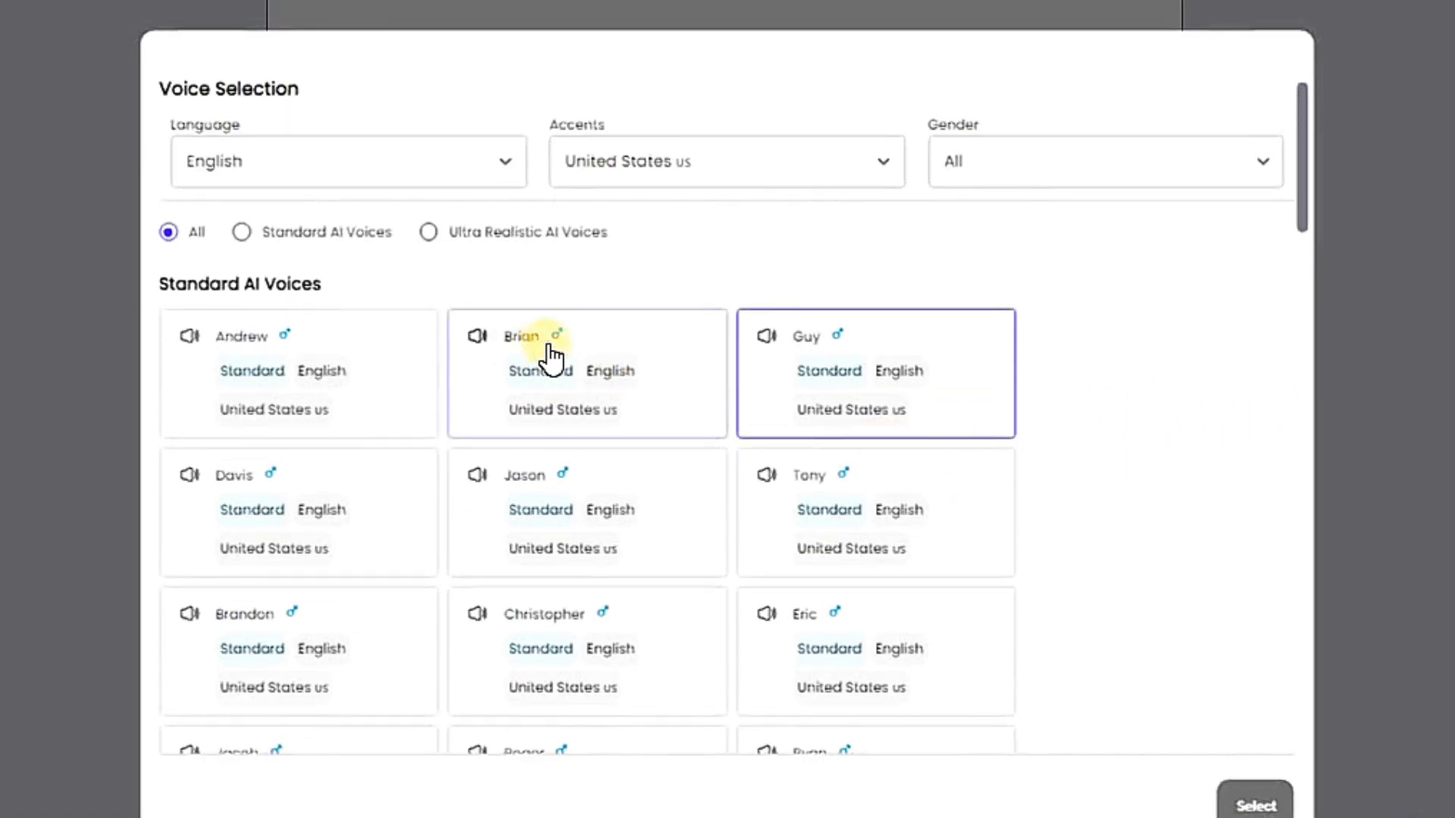
left_click(479, 337)
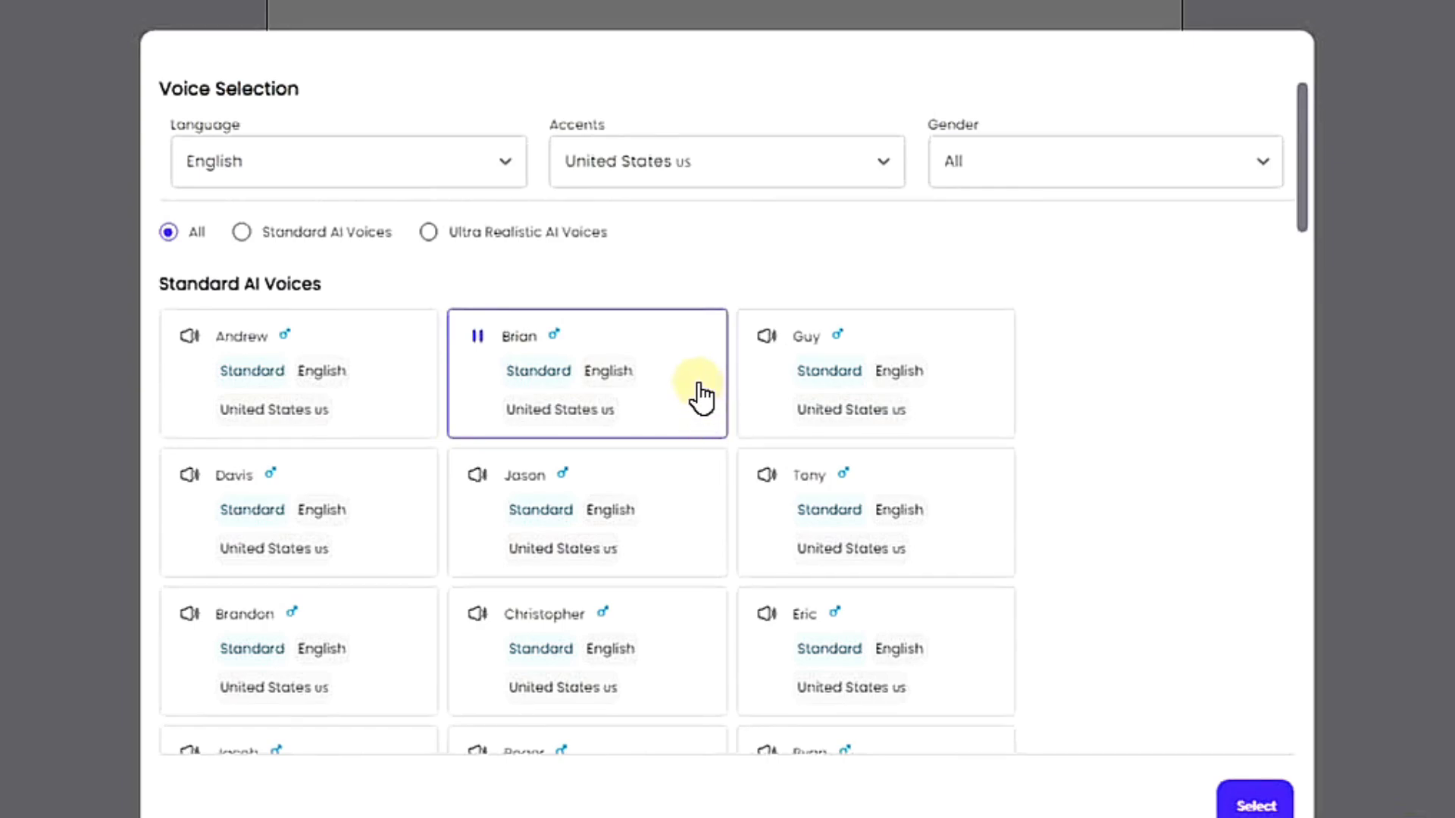
left_click(701, 395)
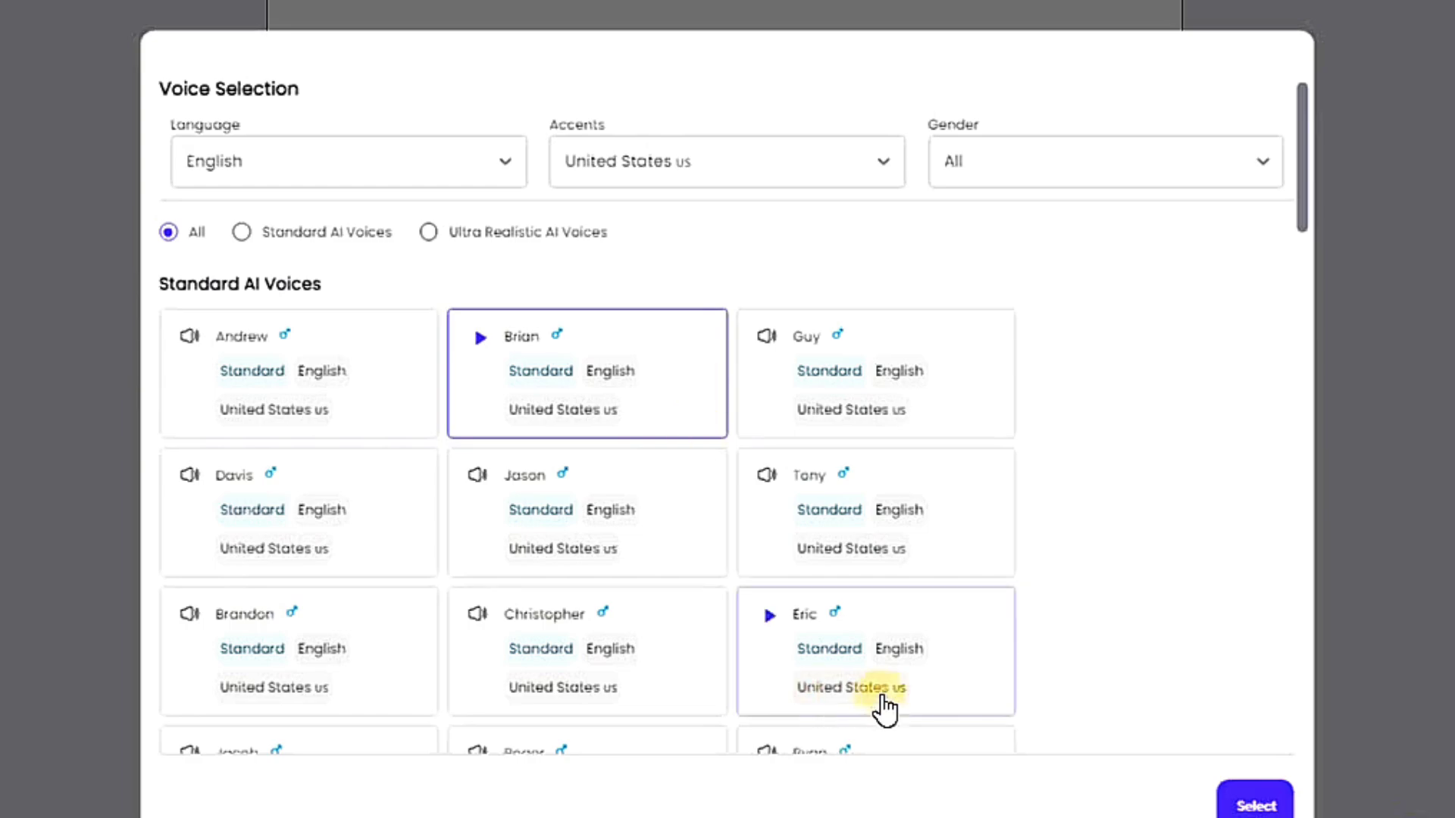
left_click(1252, 805)
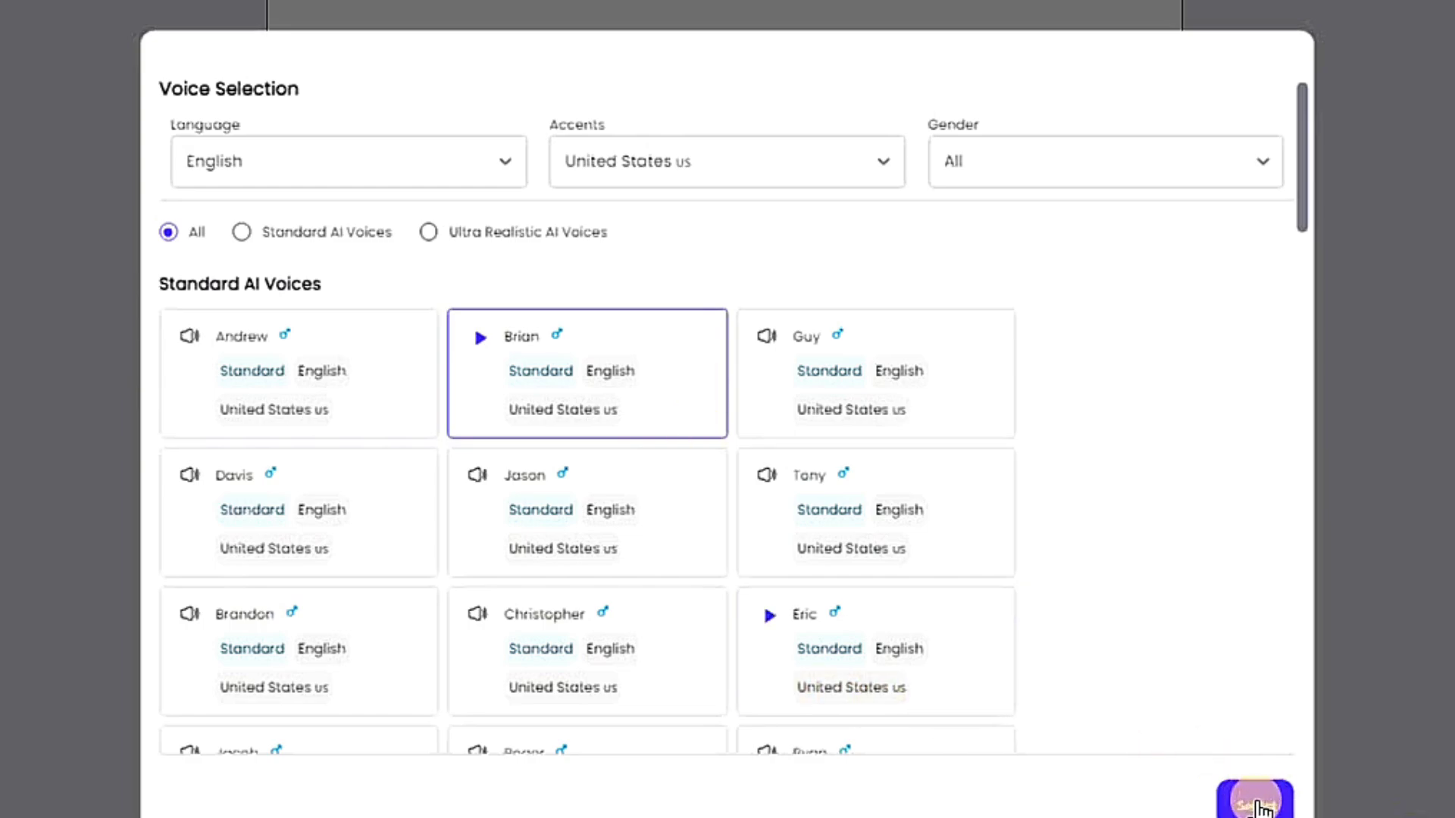
left_click(1251, 805)
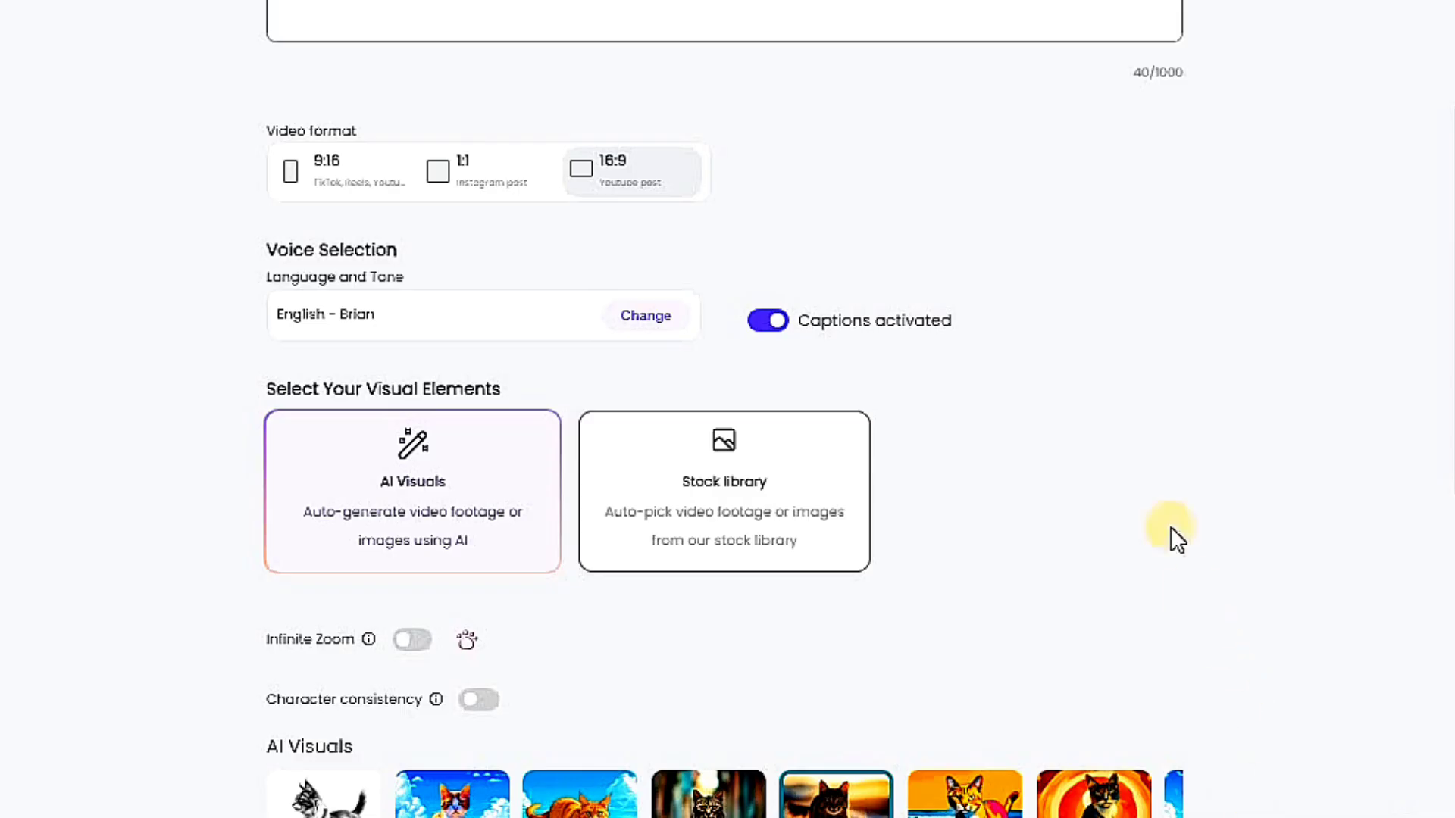
Step: Check the Stock library option, keep AI Visuals as the visual source and turn on character consistency
scroll(1065, 451, "down", 2)
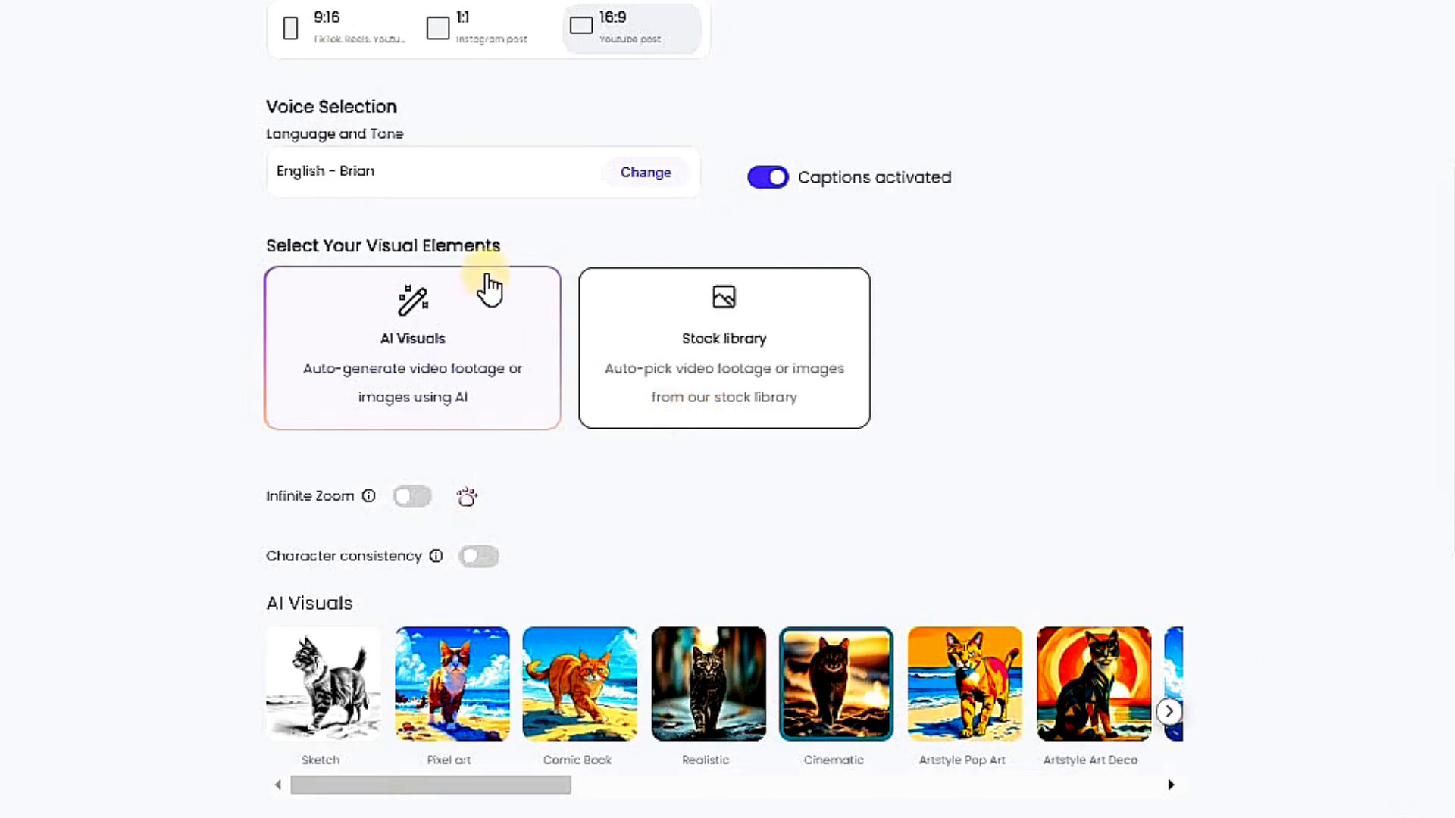
left_click_drag(484, 234, 597, 254)
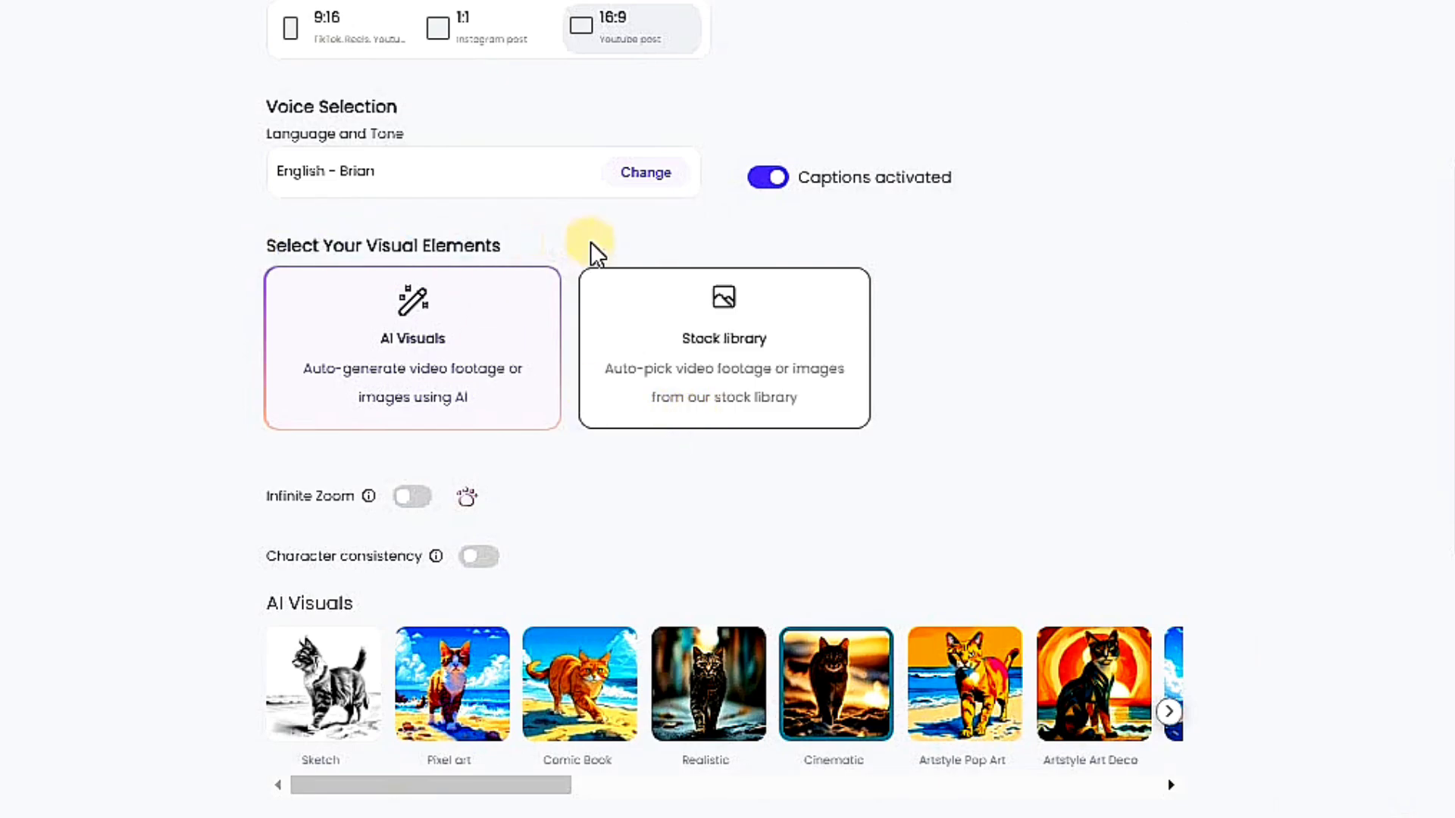
left_click(622, 310)
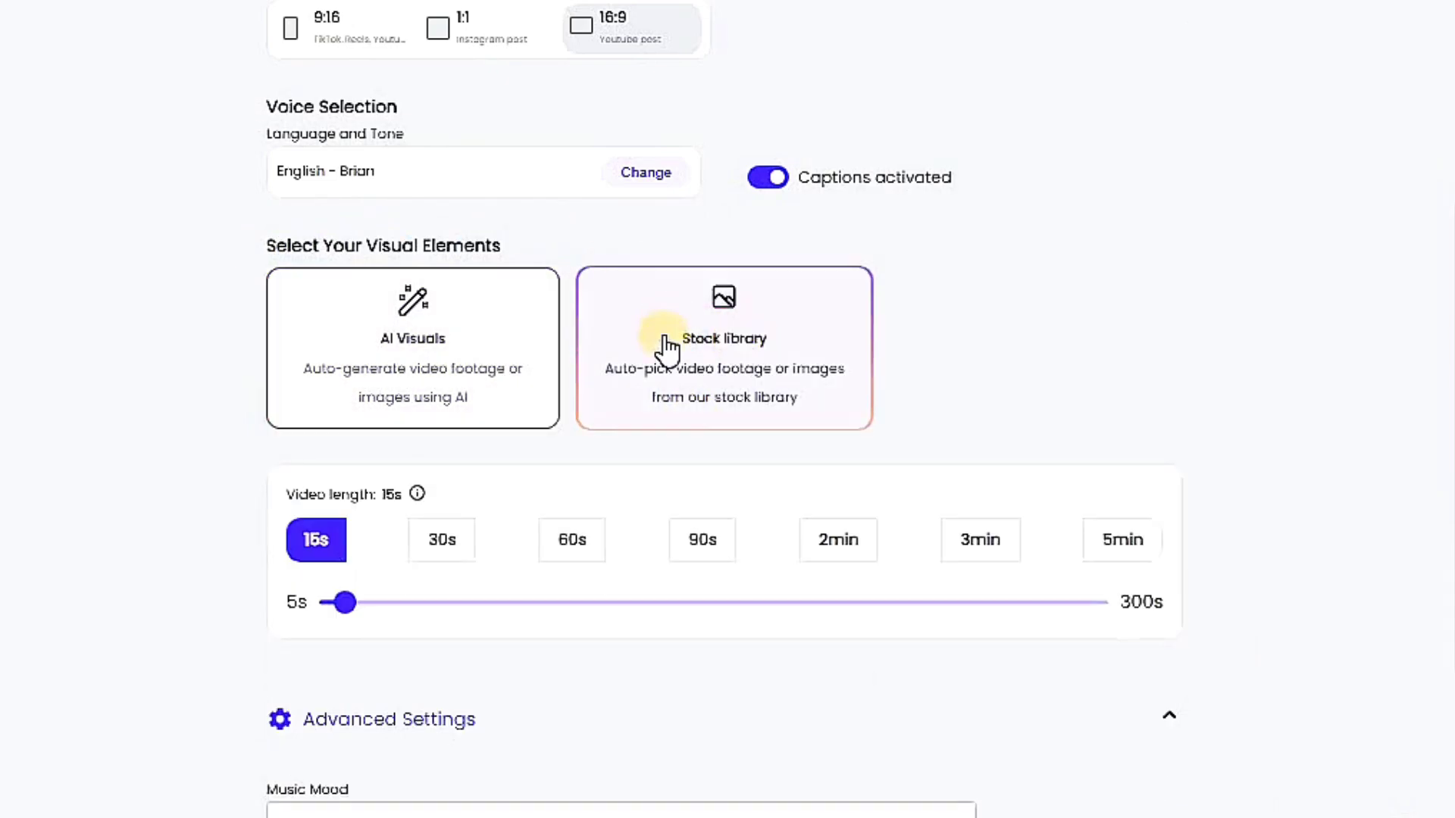
left_click(446, 344)
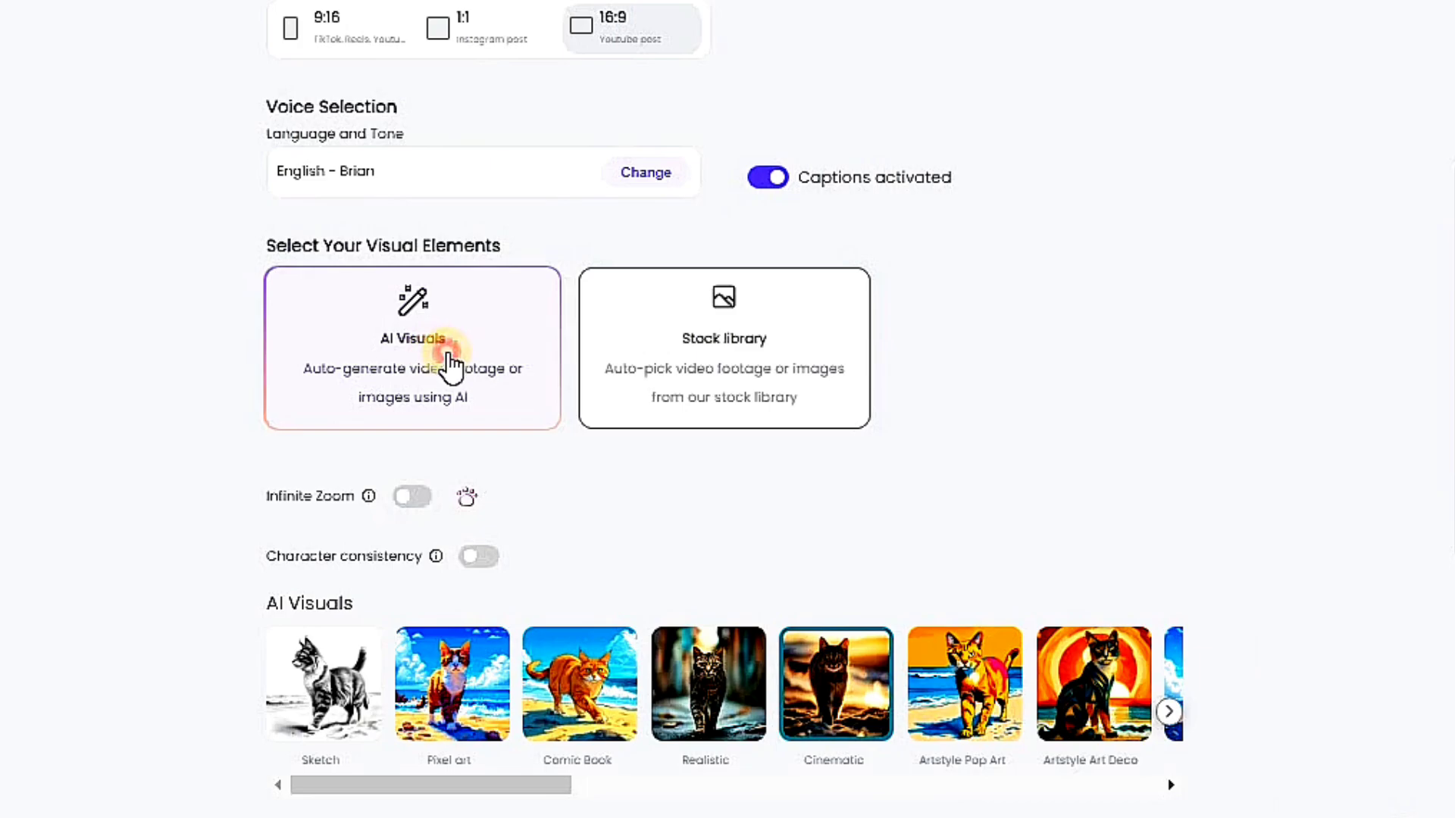
scroll(454, 372, "down", 2)
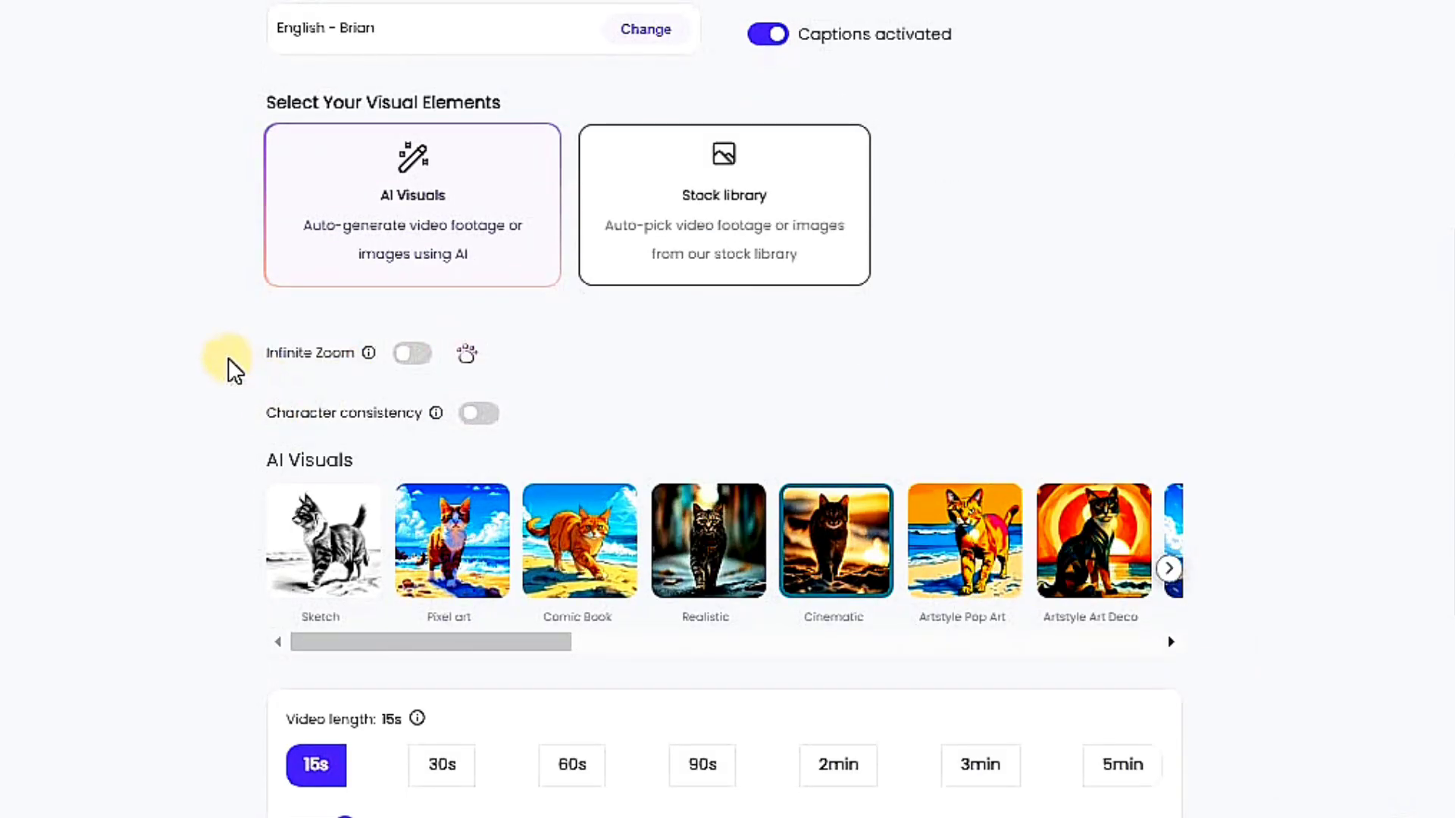
left_click_drag(229, 358, 440, 409)
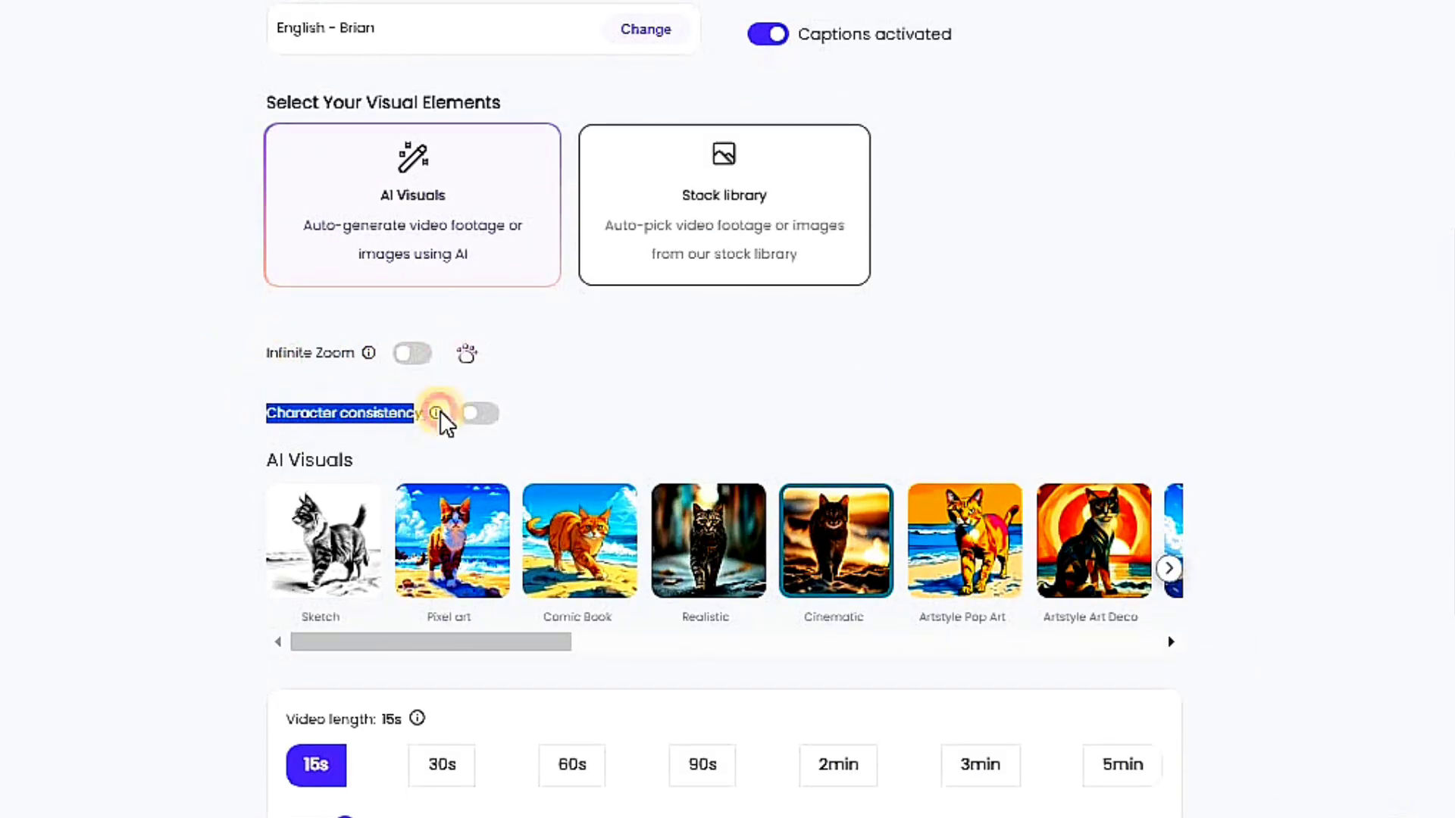
left_click(510, 443)
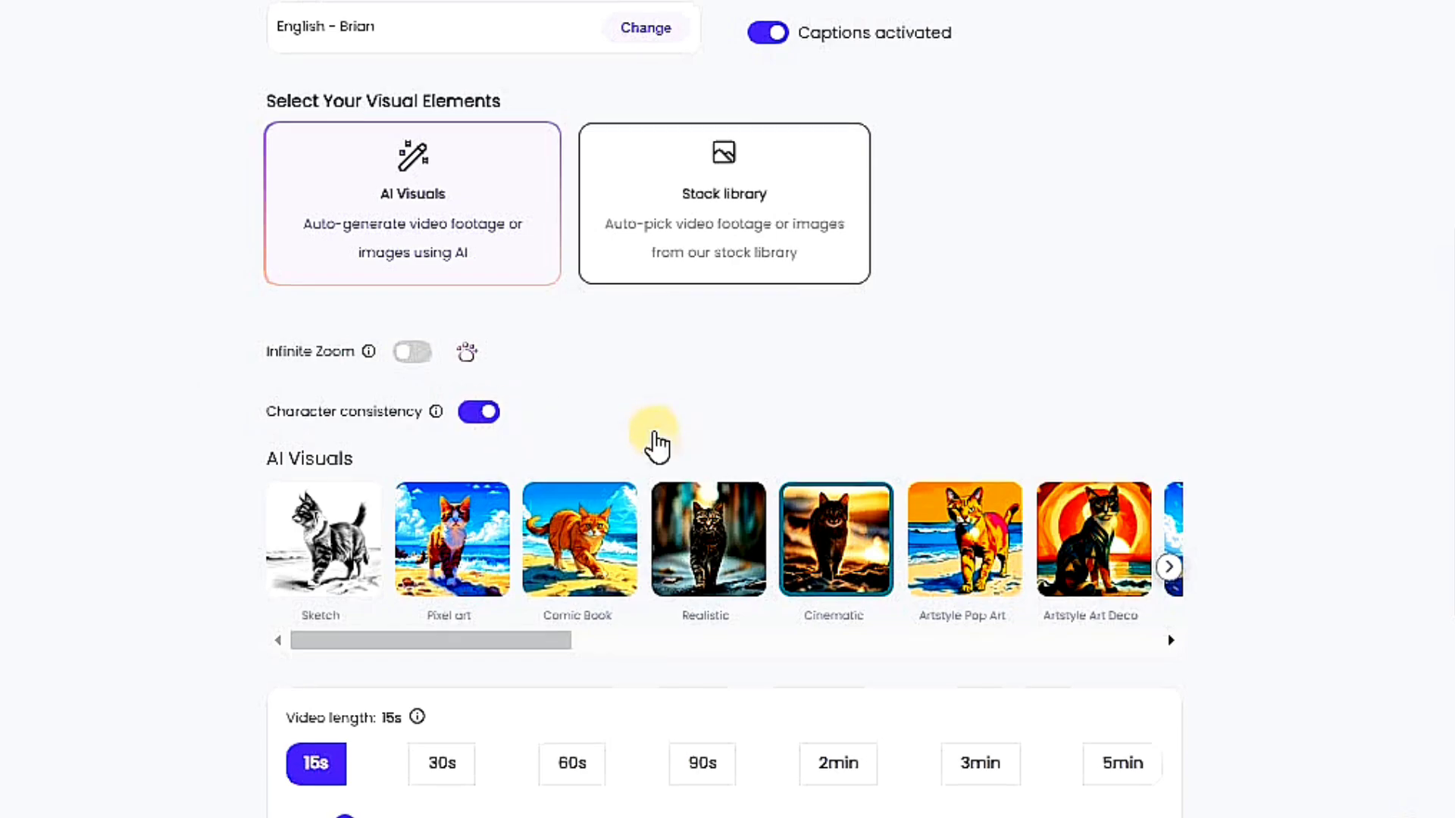
Step: Choose the Artstyle Steampunk look for the AI visuals and set the video length to 30 seconds
scroll(644, 444, "down", 2)
left_click(547, 497)
left_click_drag(547, 497, 1146, 494)
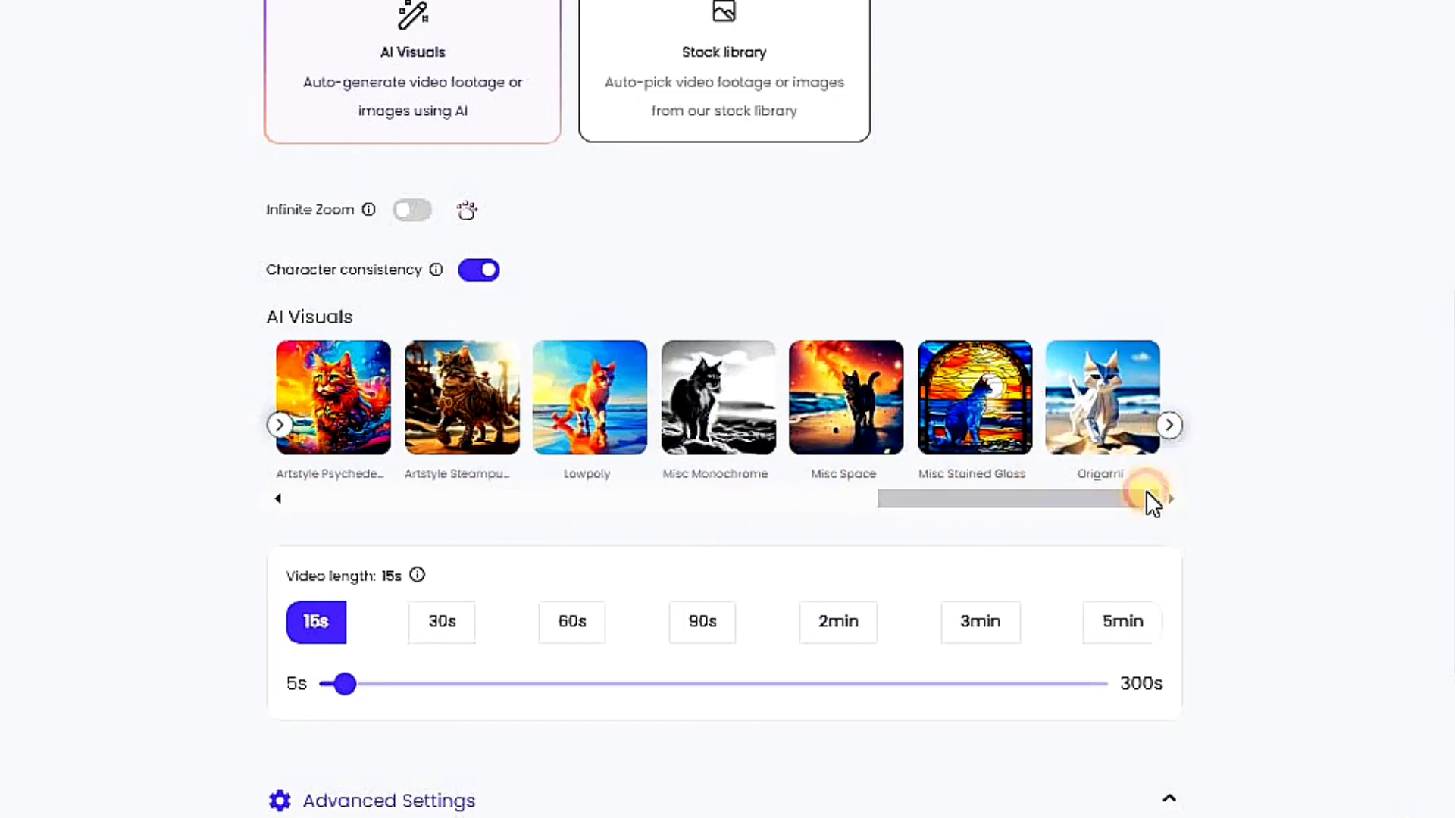
left_click(471, 413)
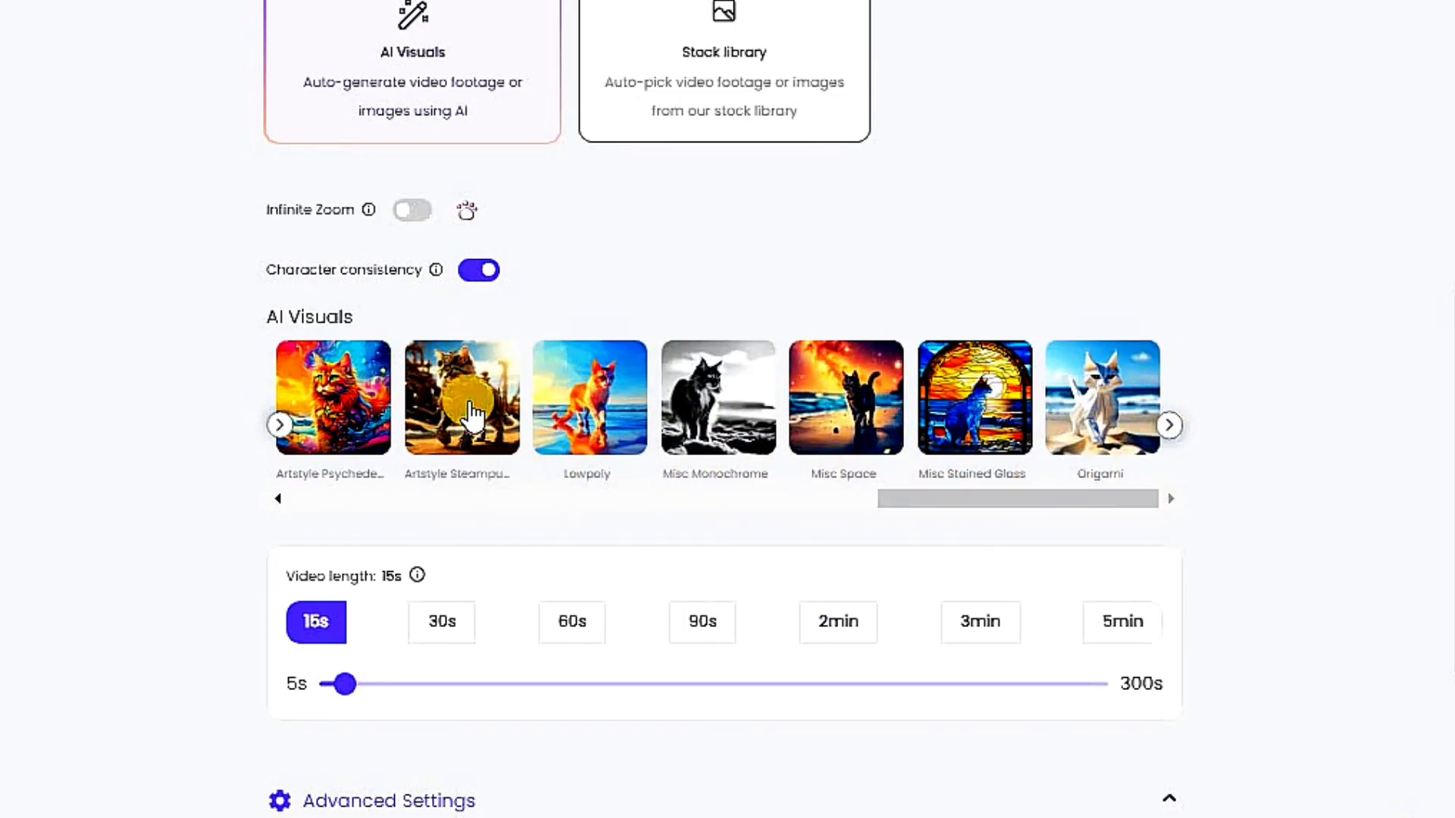
scroll(464, 465, "down", 4)
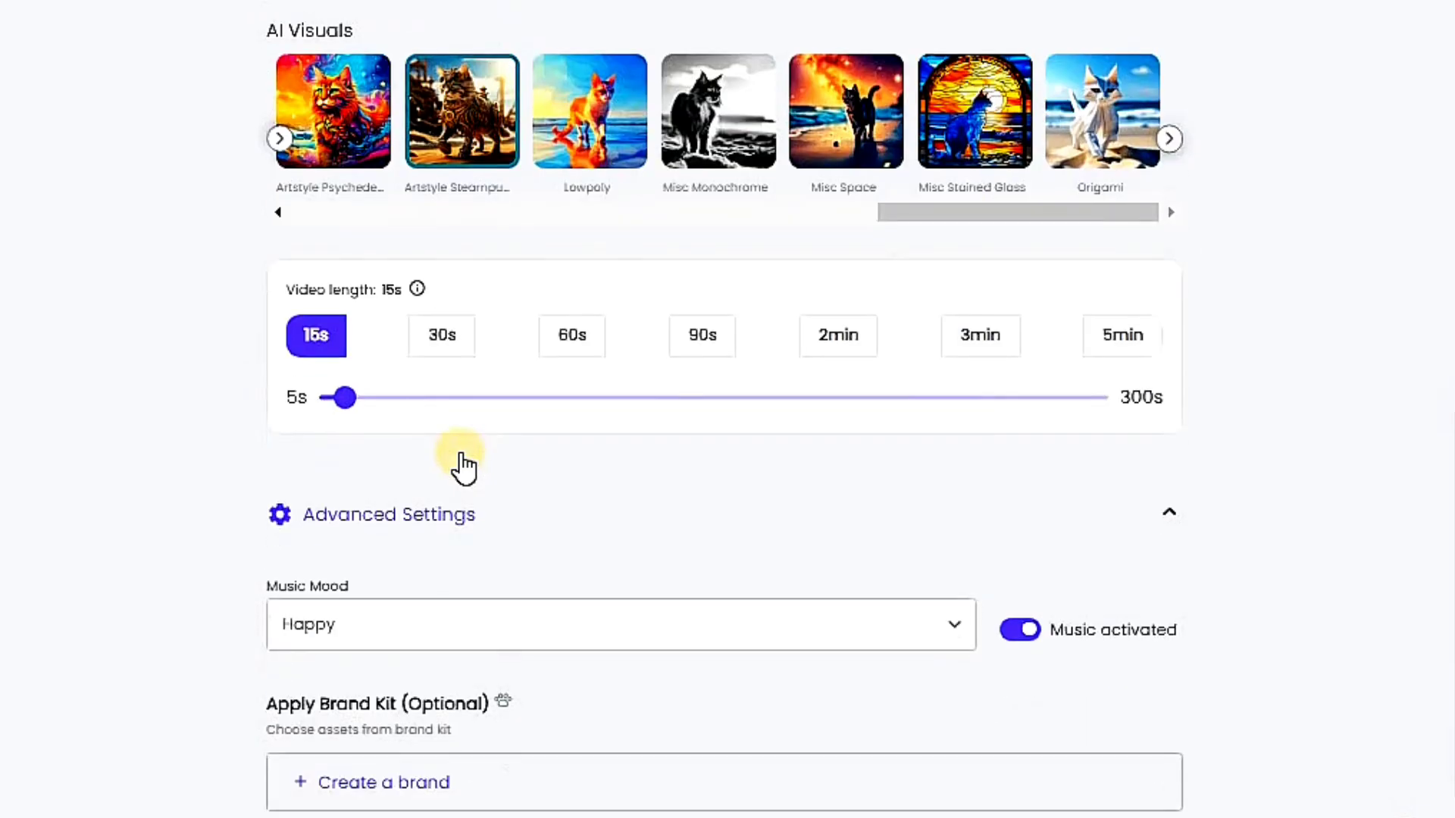
left_click(455, 350)
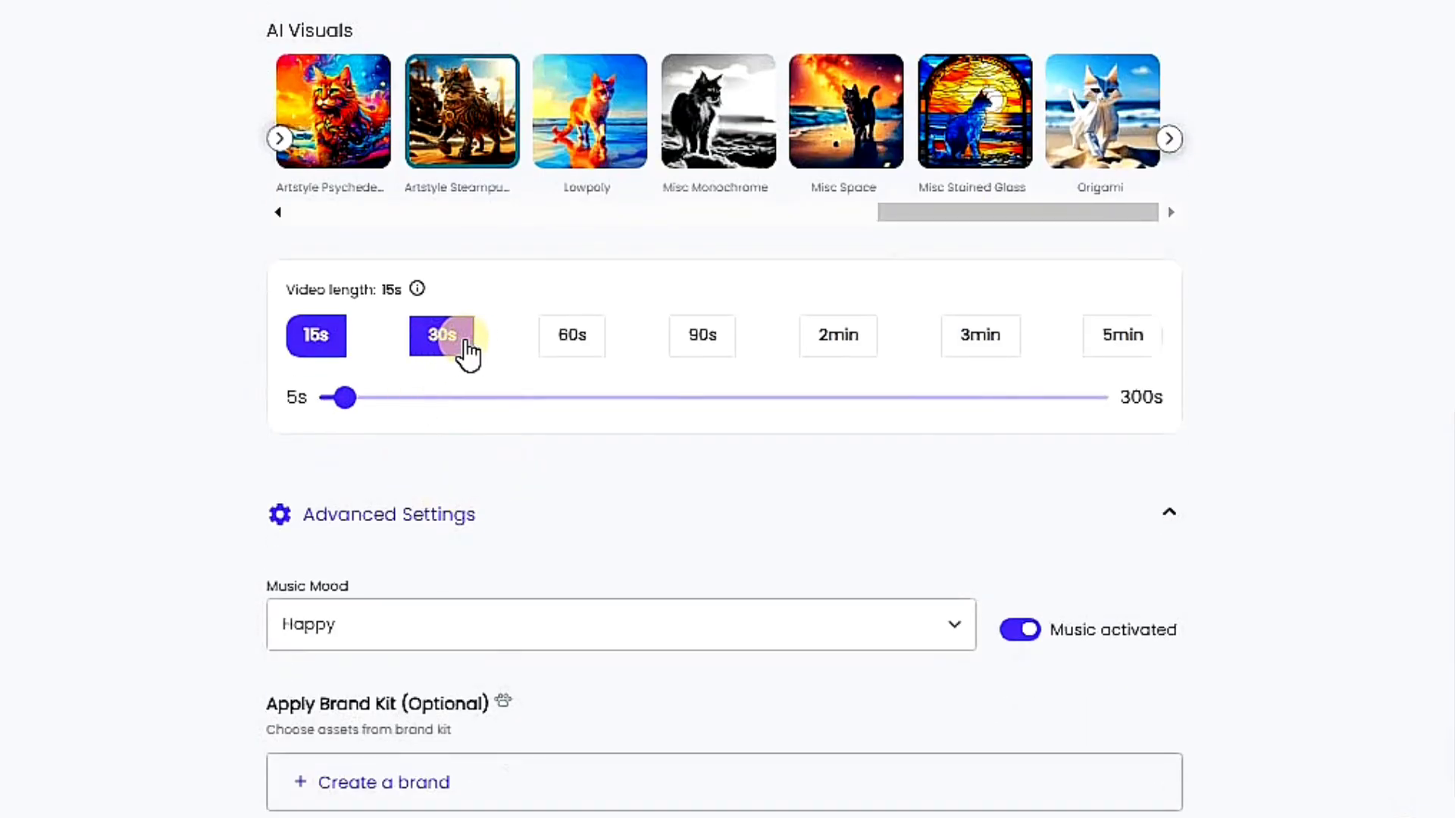
Step: Deactivate the music and generate the scripts and the video about Greek civilizations
scroll(711, 489, "down", 3)
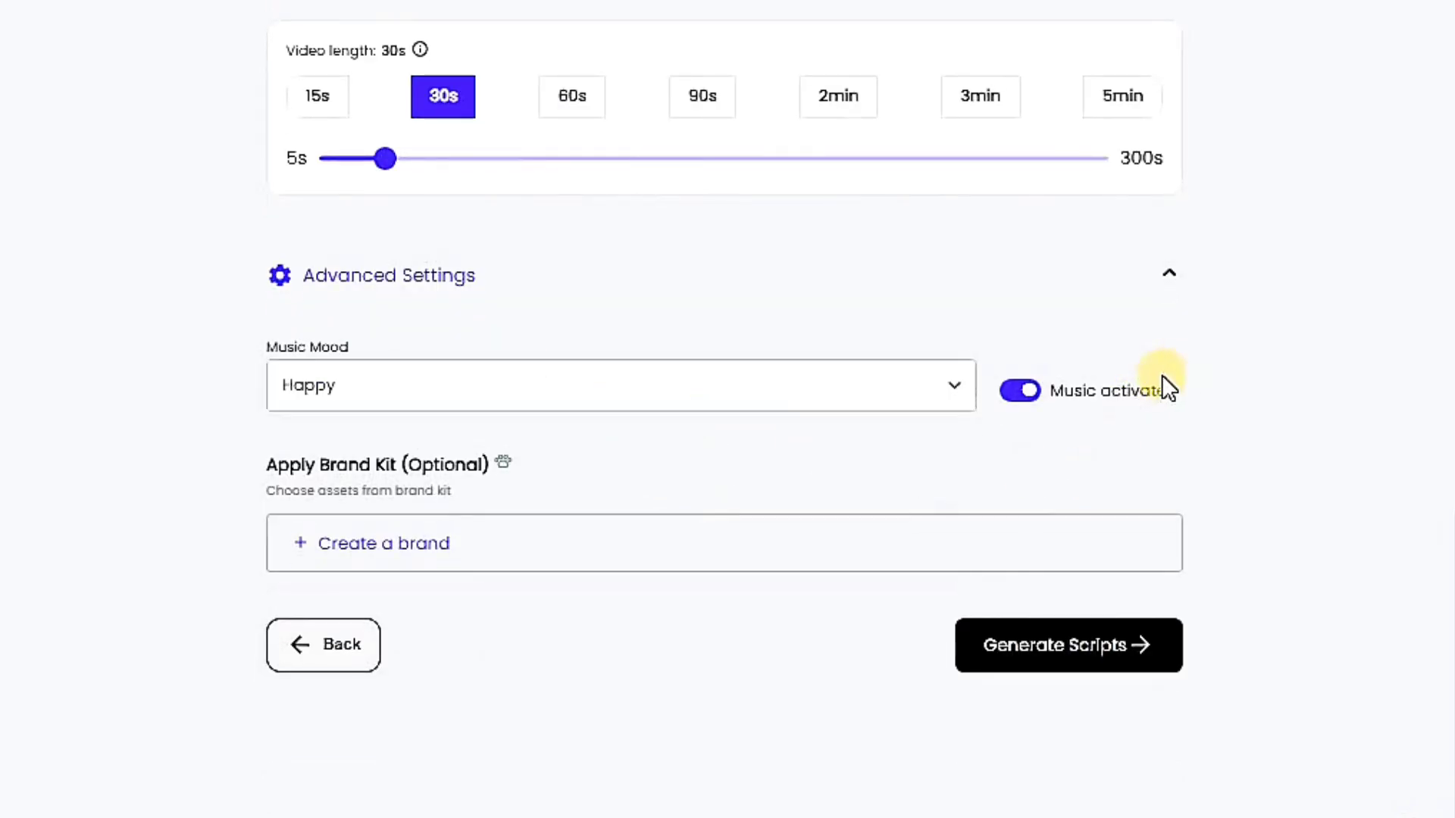
left_click(1031, 395)
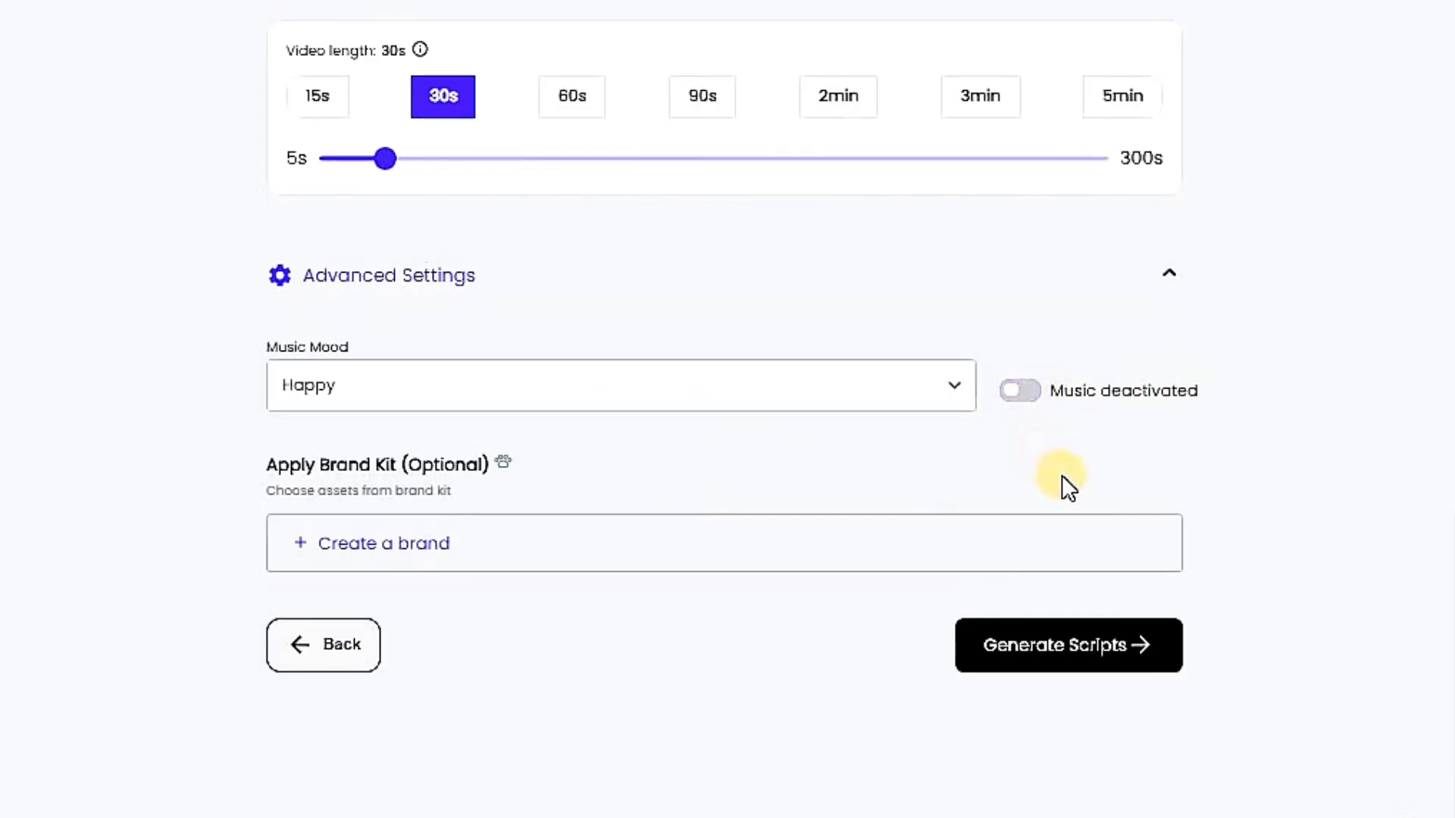
left_click(1100, 655)
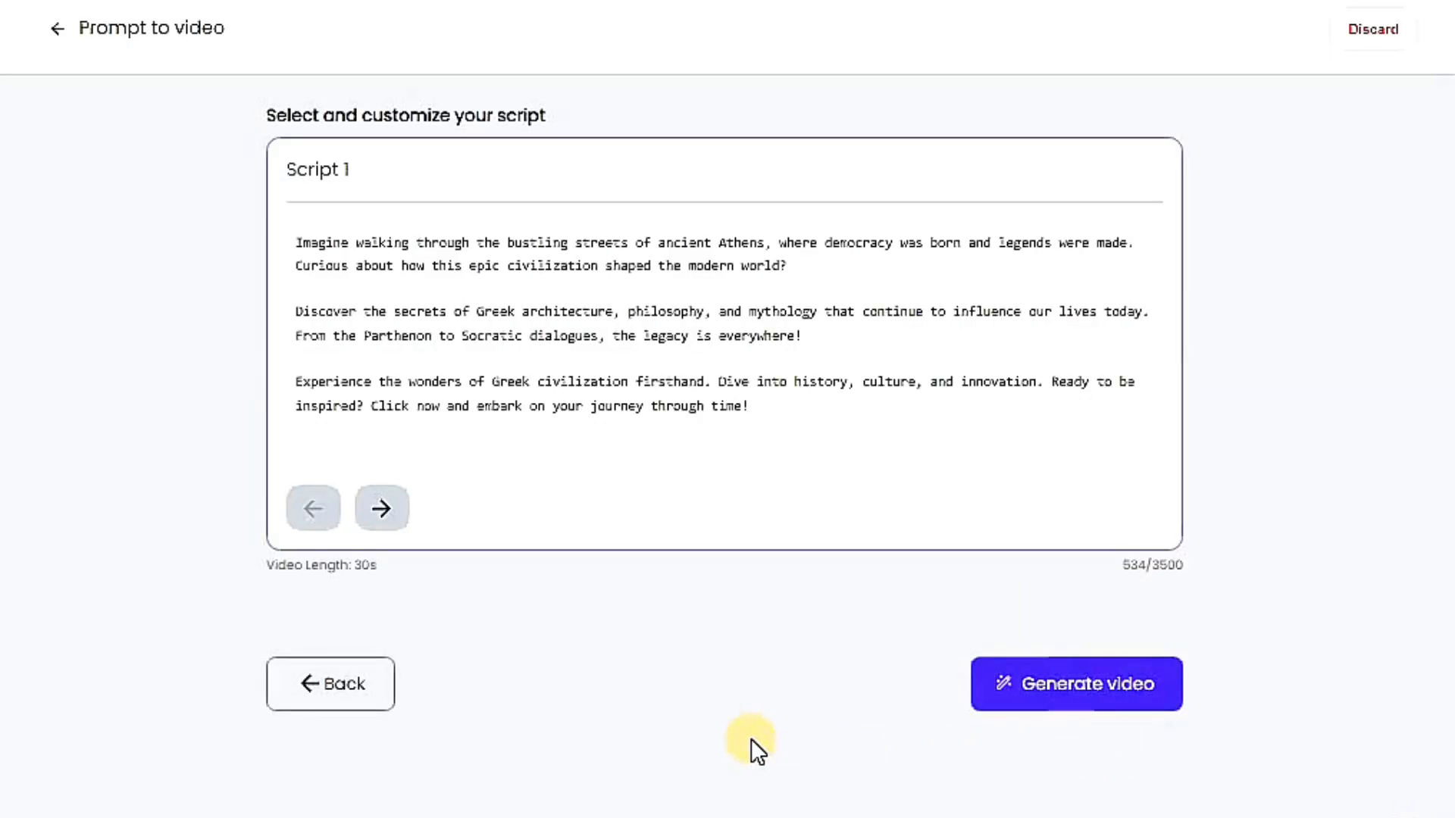
left_click(1083, 682)
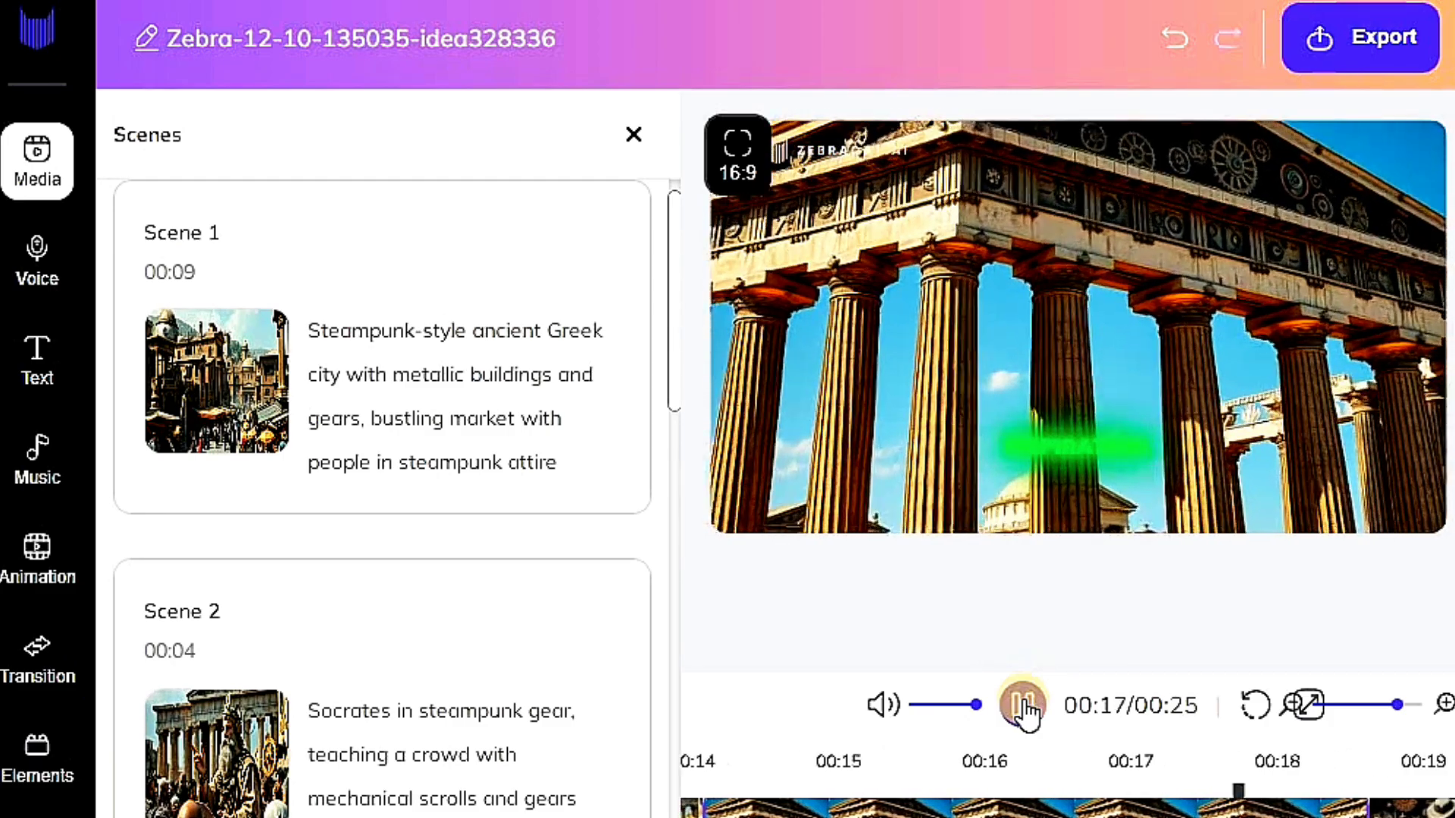
Step: Pause the preview and review the generated scenes and the voice script
left_click(1025, 713)
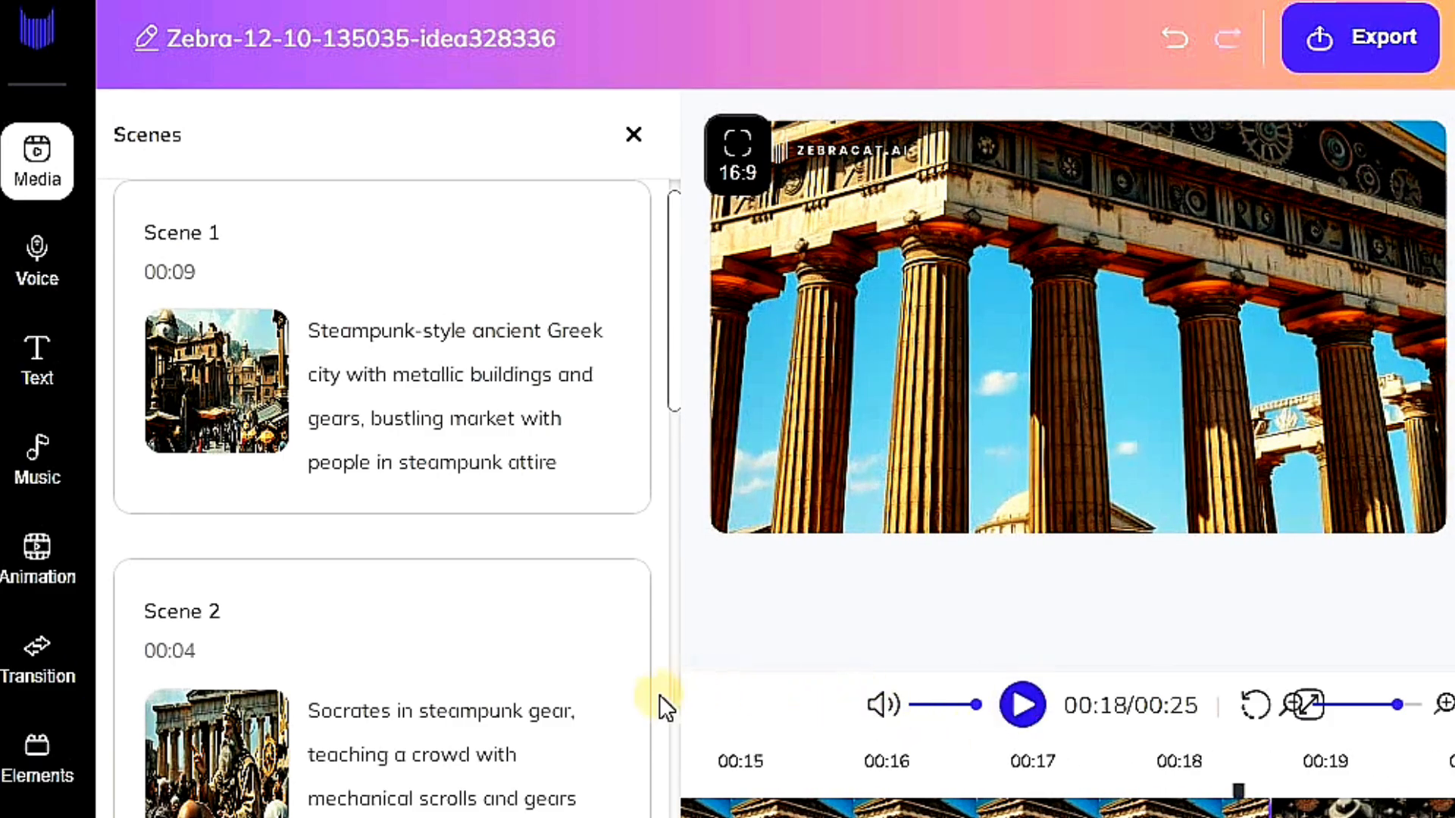
left_click(364, 391)
scroll(365, 398, "down", 15)
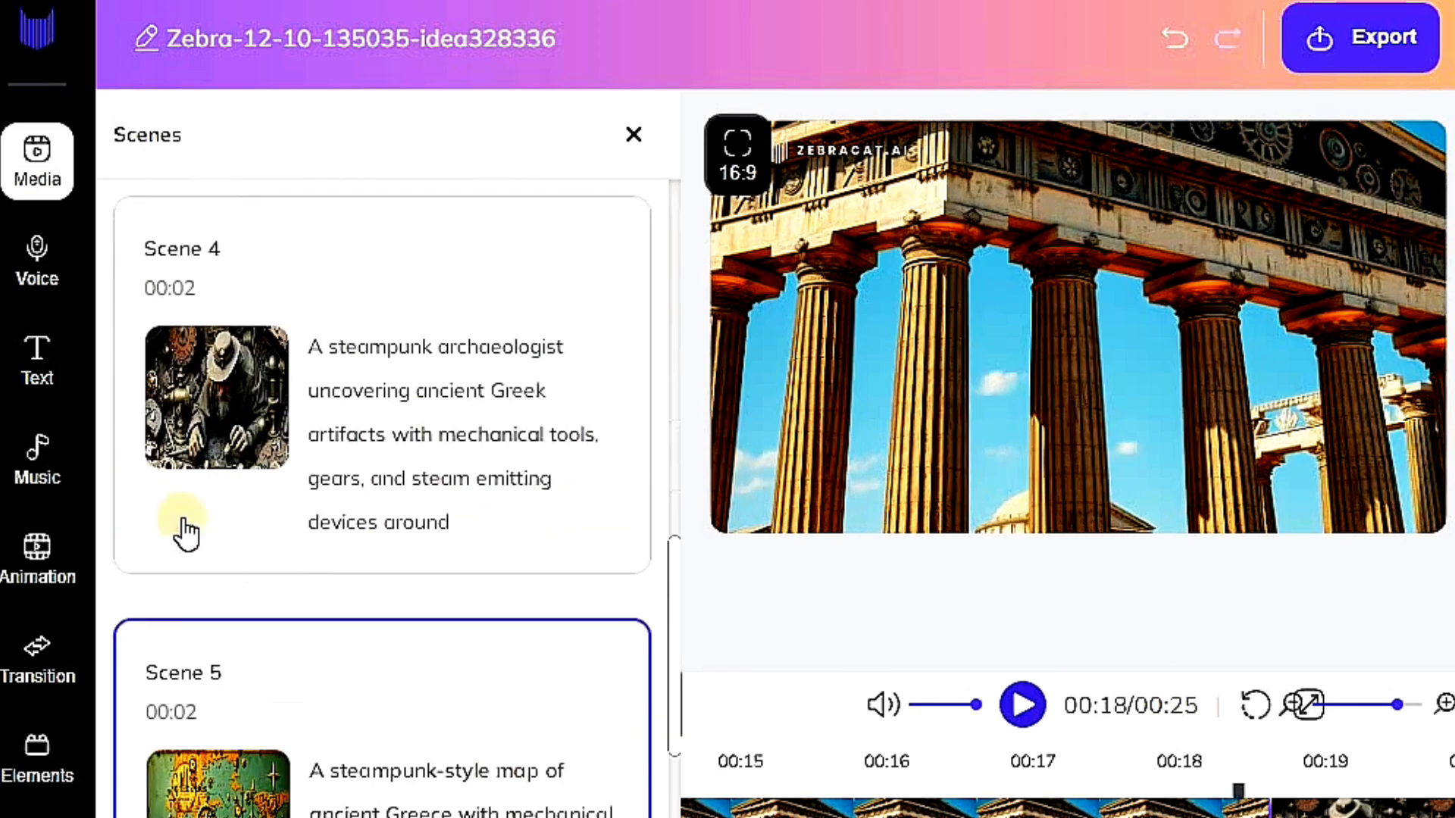
scroll(502, 582, "up", 15)
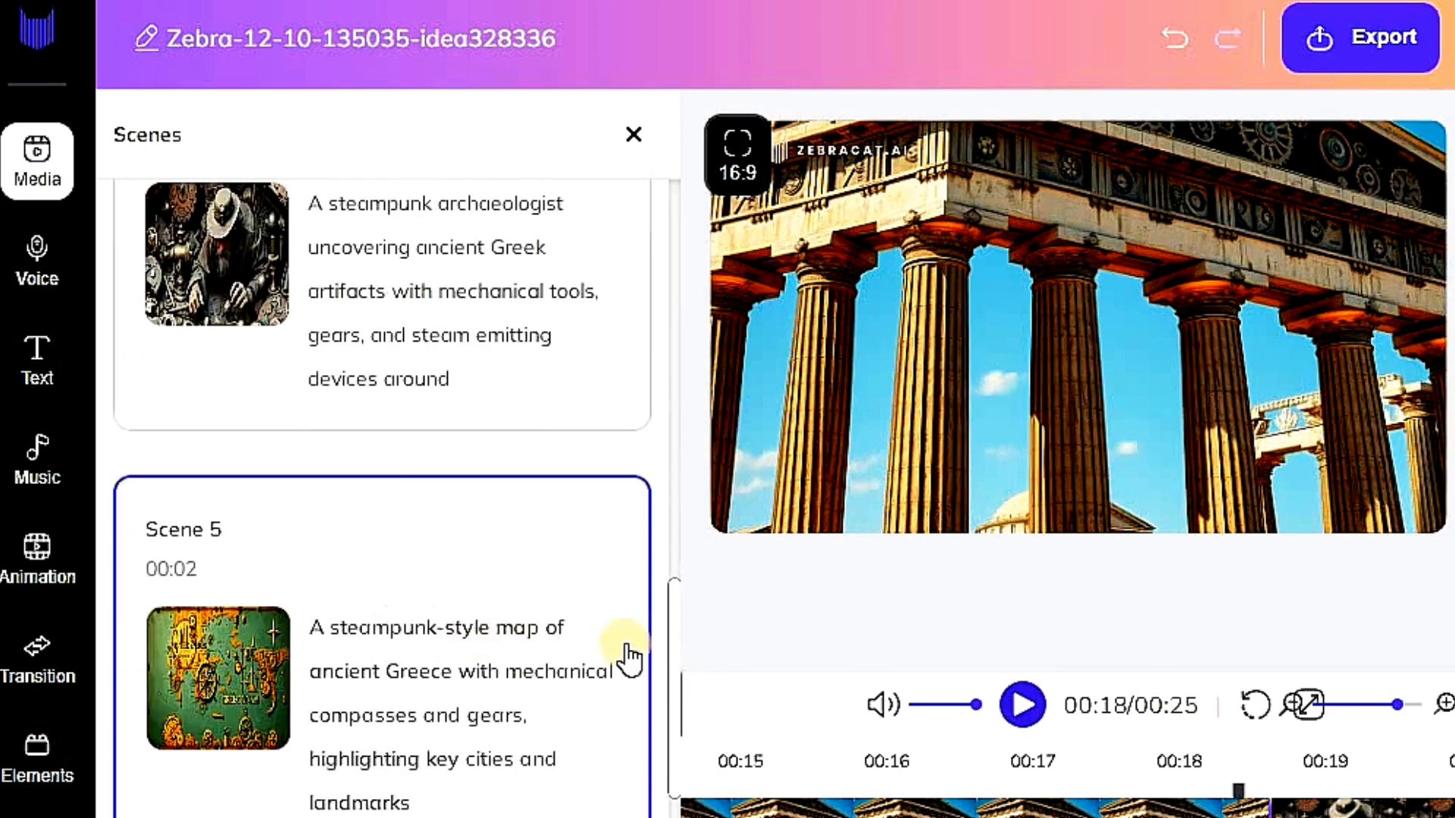
left_click(38, 261)
left_click_drag(396, 553, 391, 635)
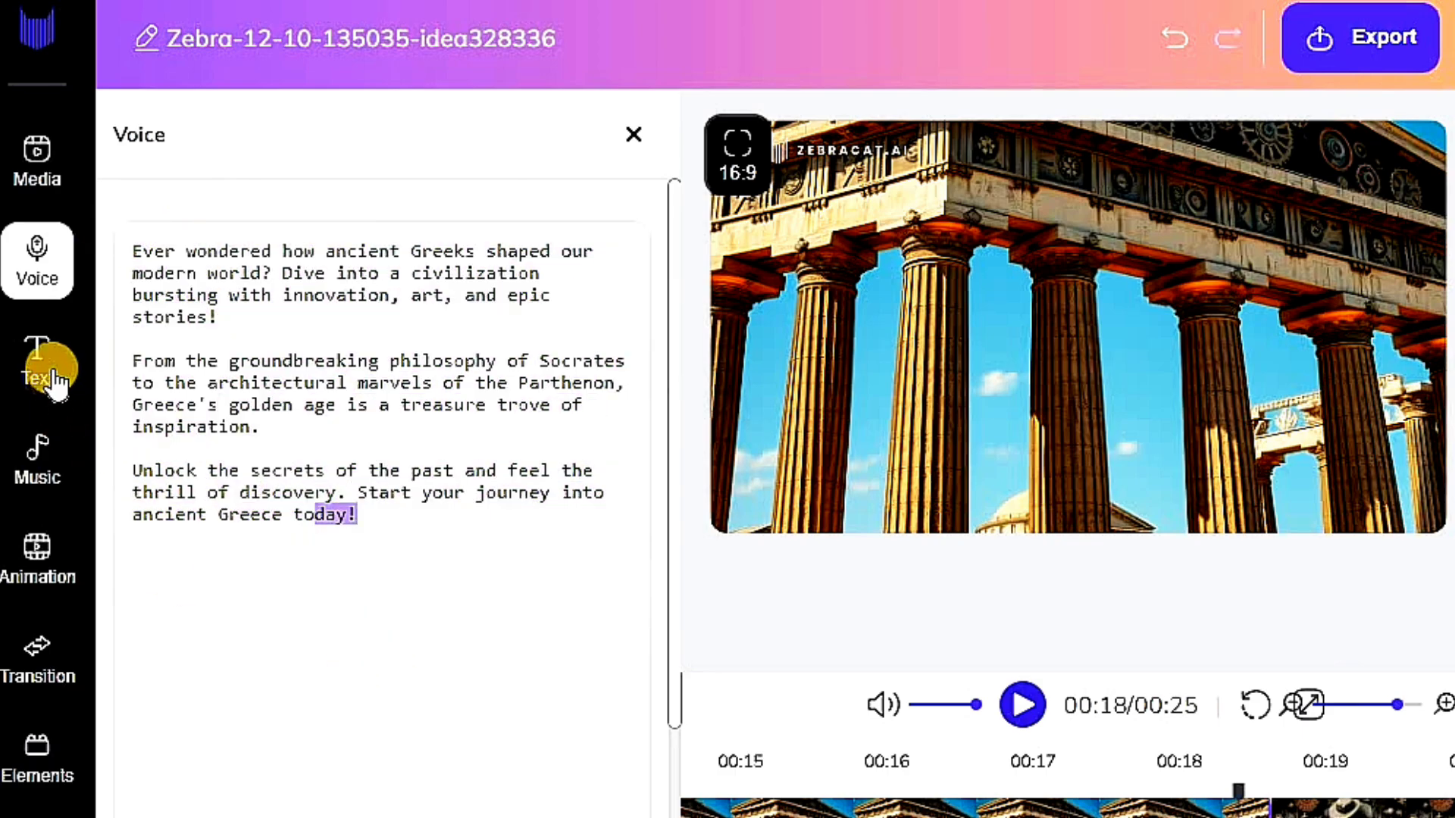
Step: Try different caption text effects and apply the upright white one with a word highlighted by a red box
left_click(44, 373)
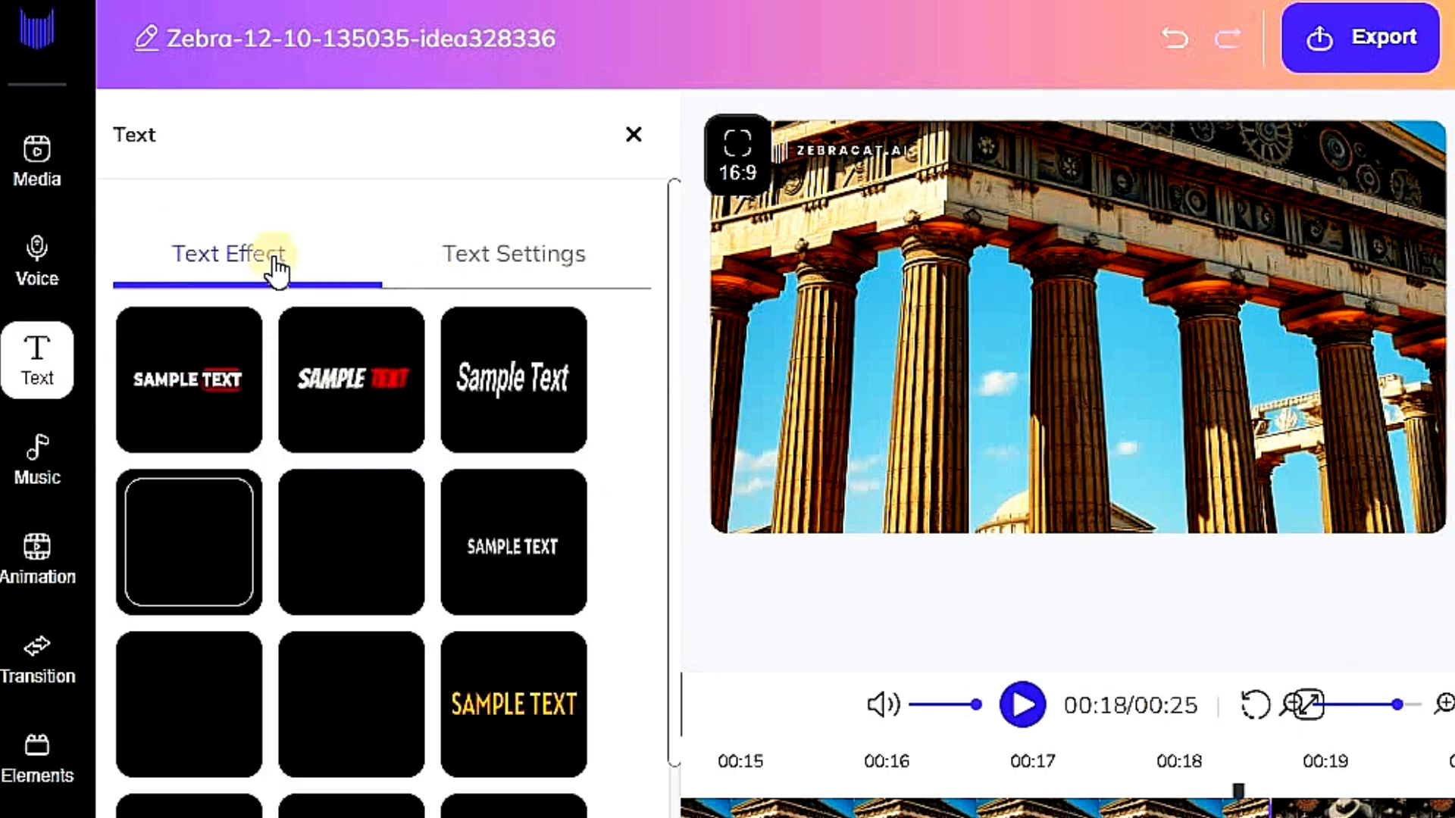
scroll(351, 529, "down", 3)
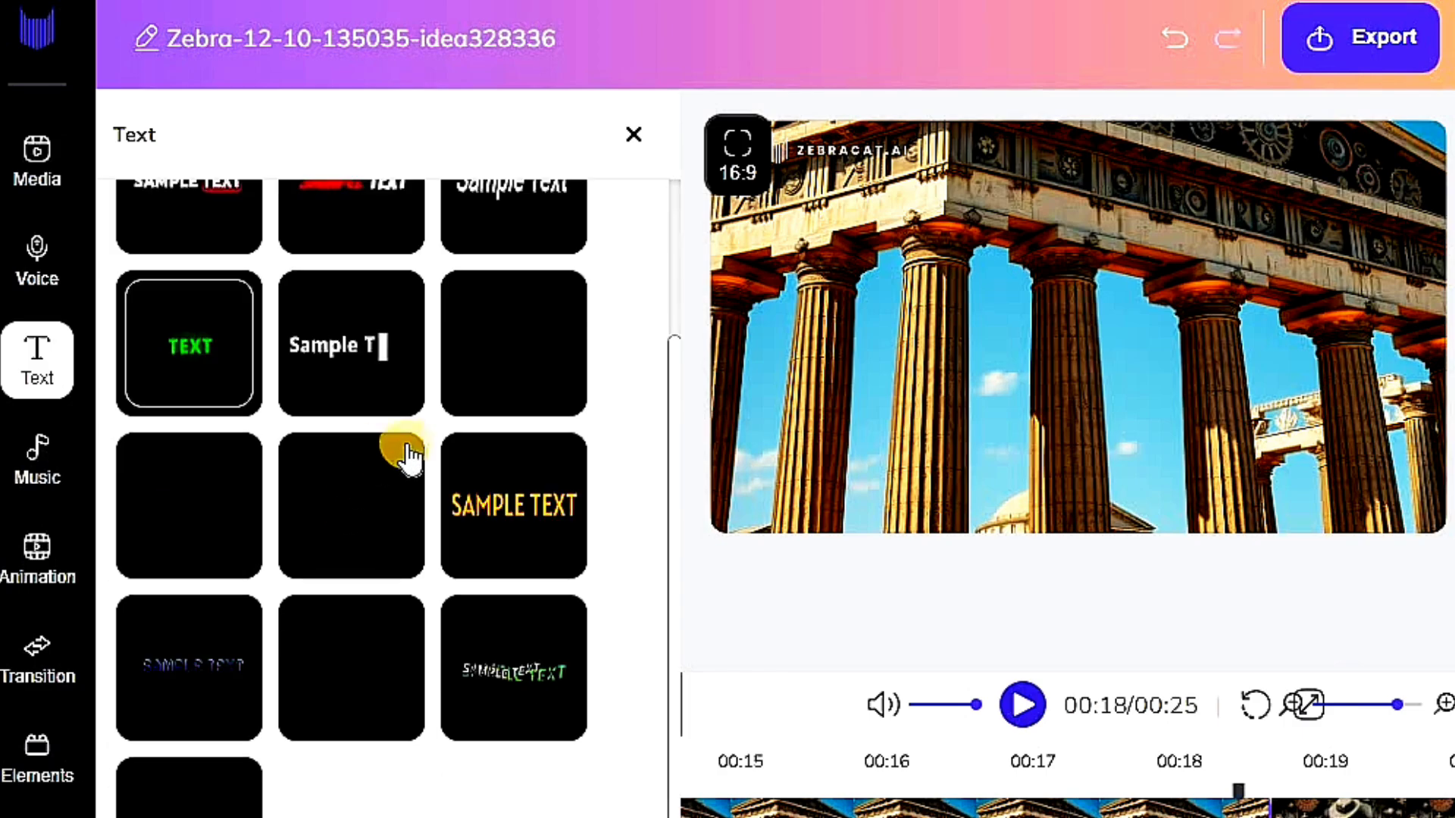
left_click(512, 690)
scroll(364, 616, "up", 3)
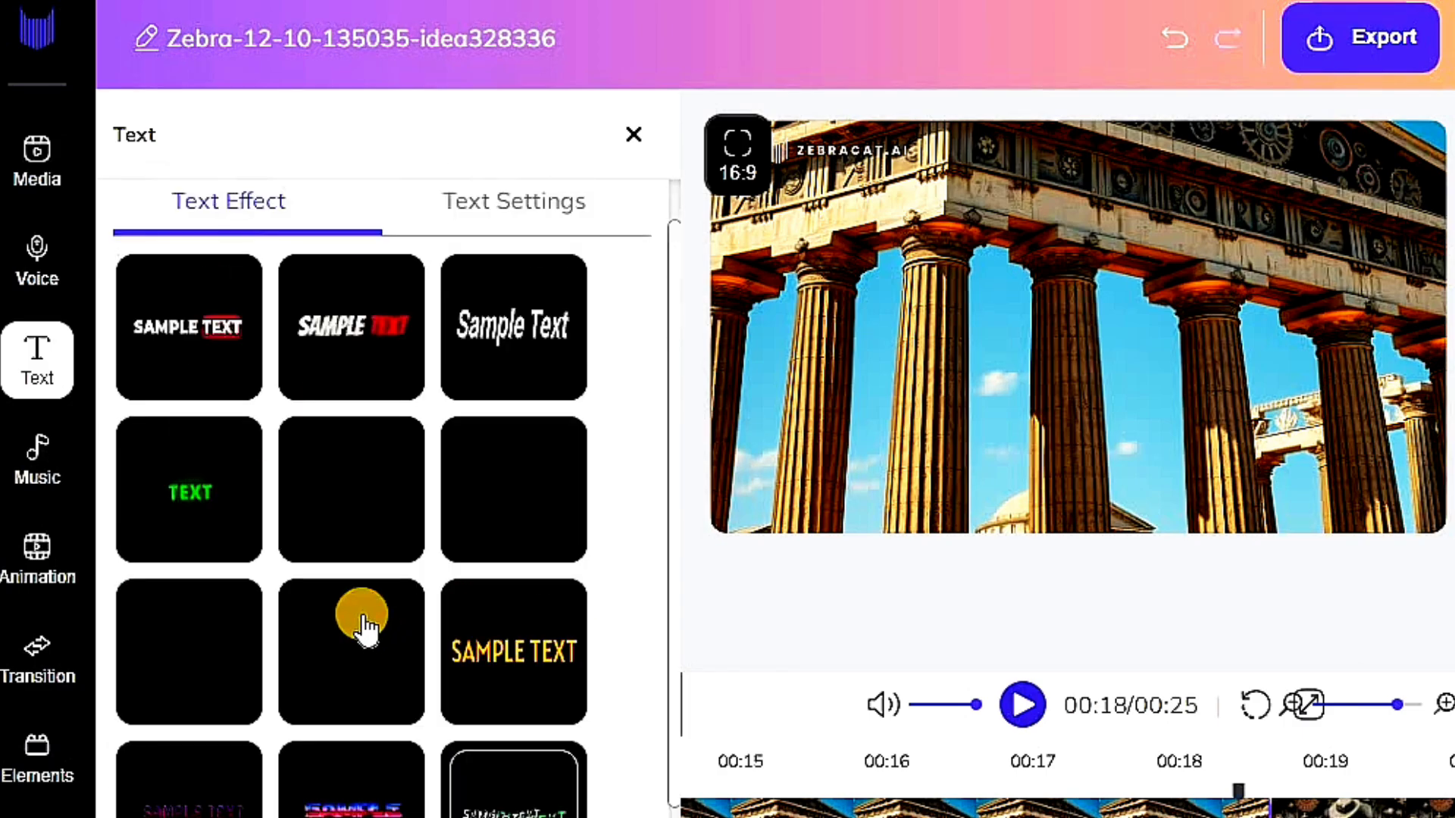
left_click(205, 394)
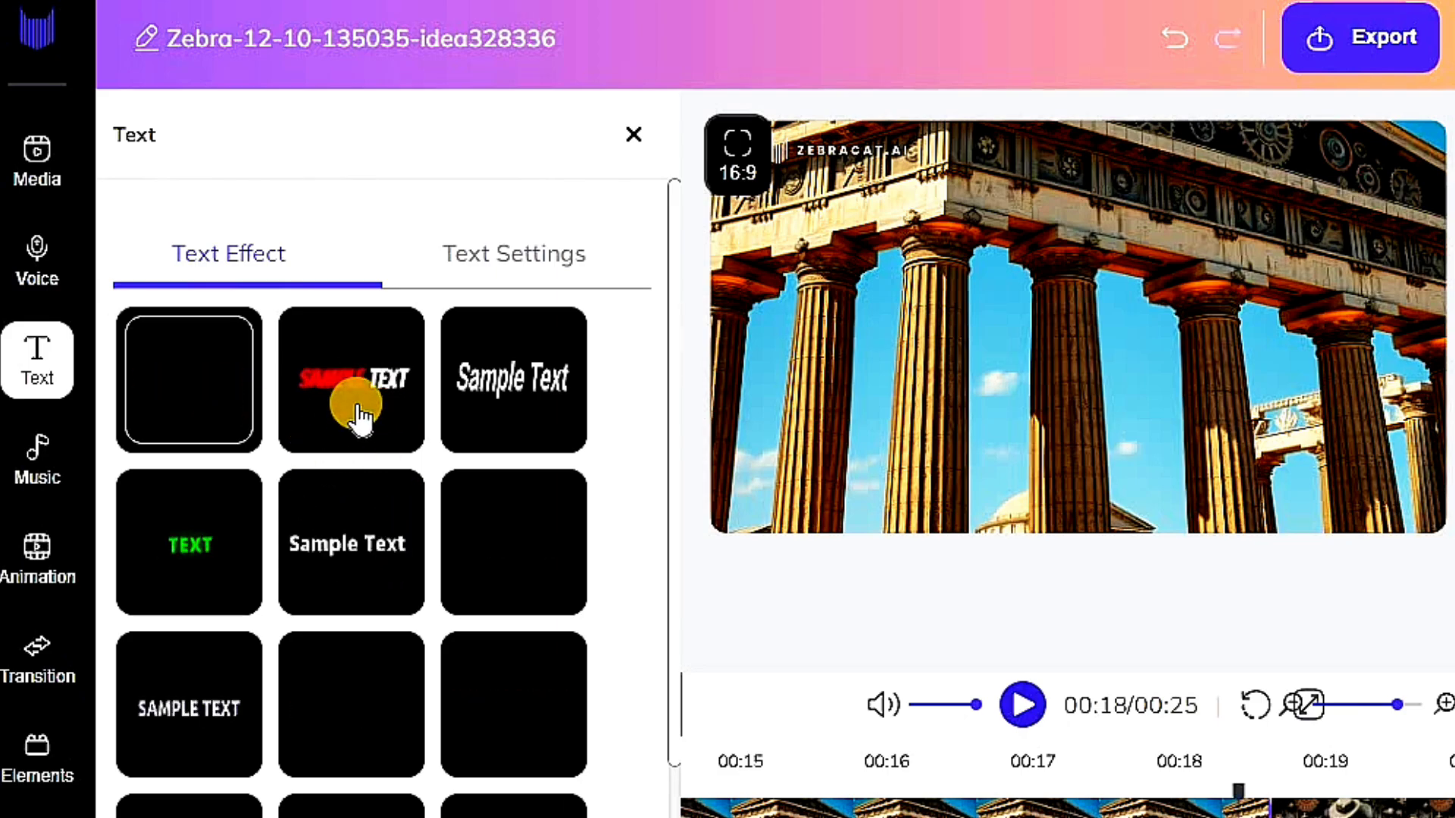
left_click(415, 423)
left_click(169, 413)
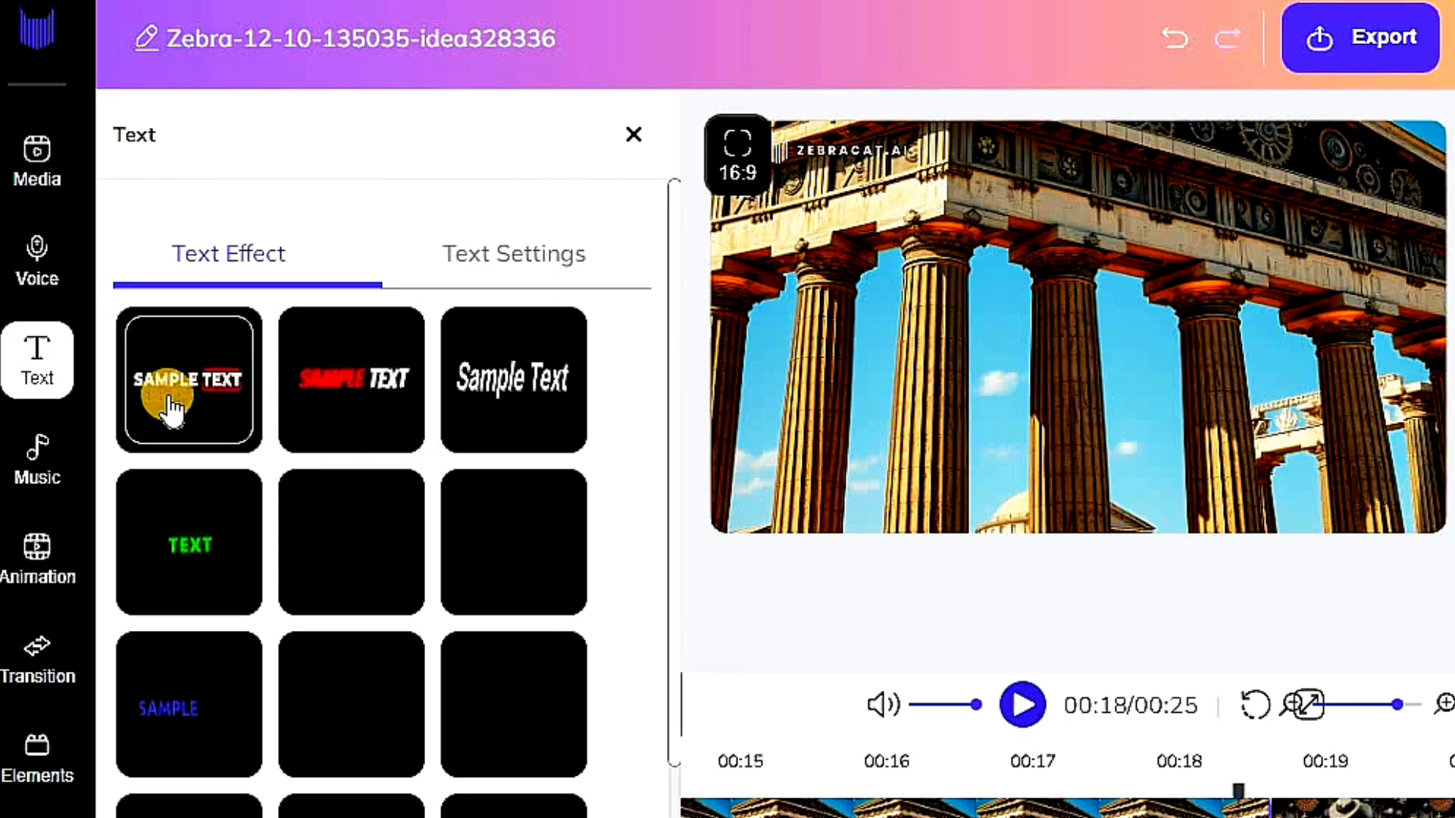
Step: Examine the available music, animations, transitions and emoji elements for the Greek video
left_click(40, 478)
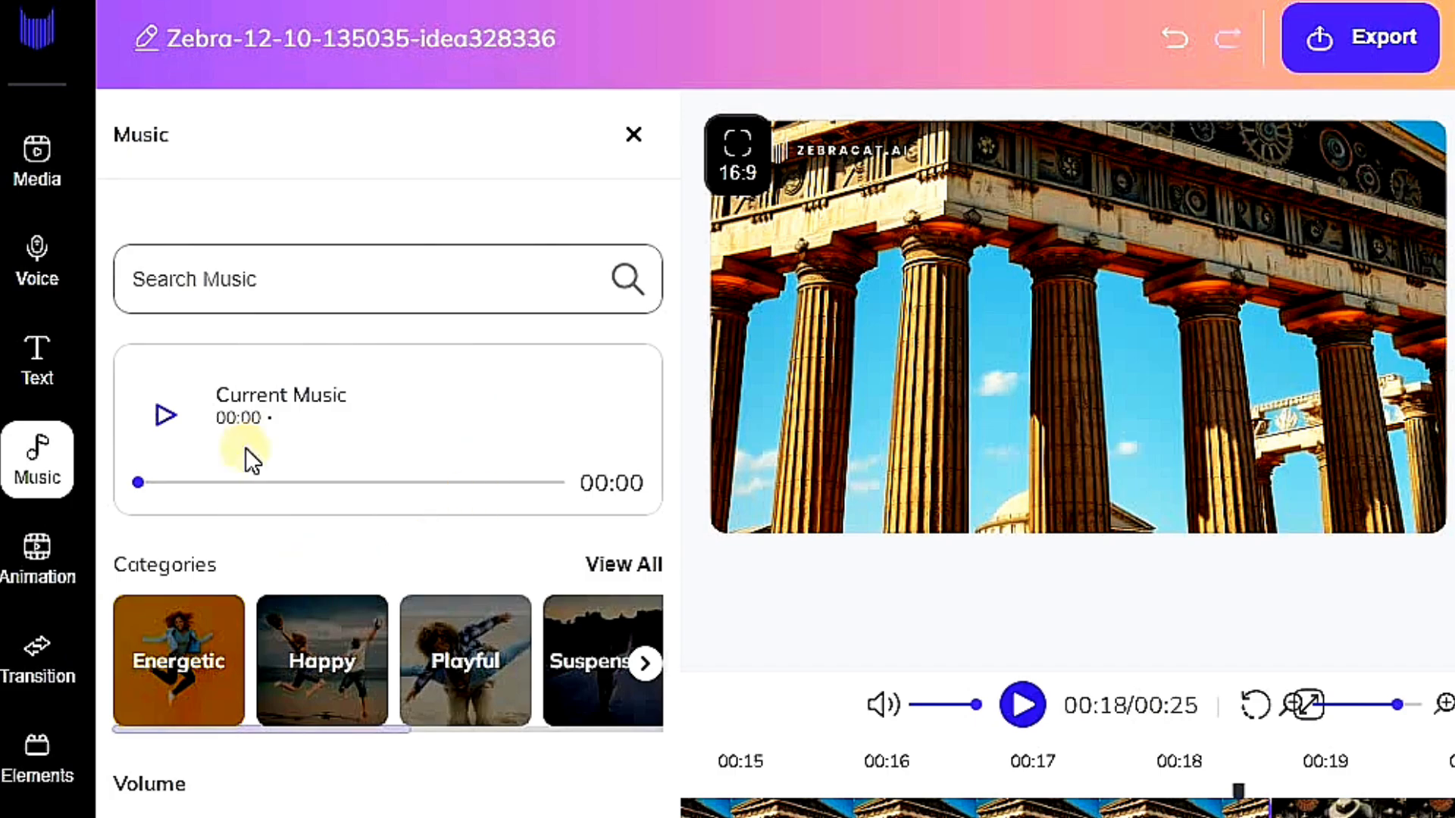
left_click(38, 549)
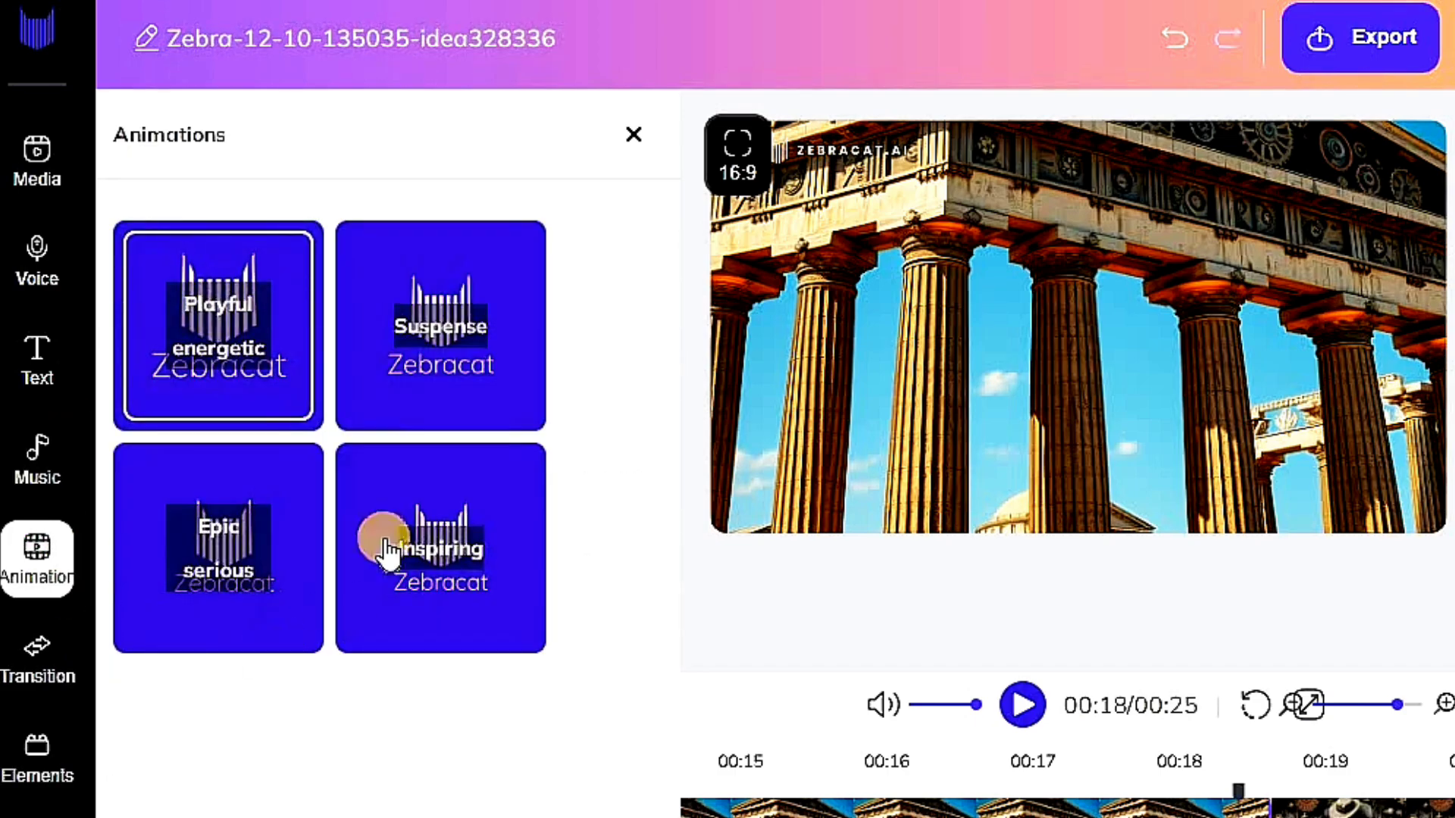
left_click(38, 661)
scroll(470, 443, "down", 5)
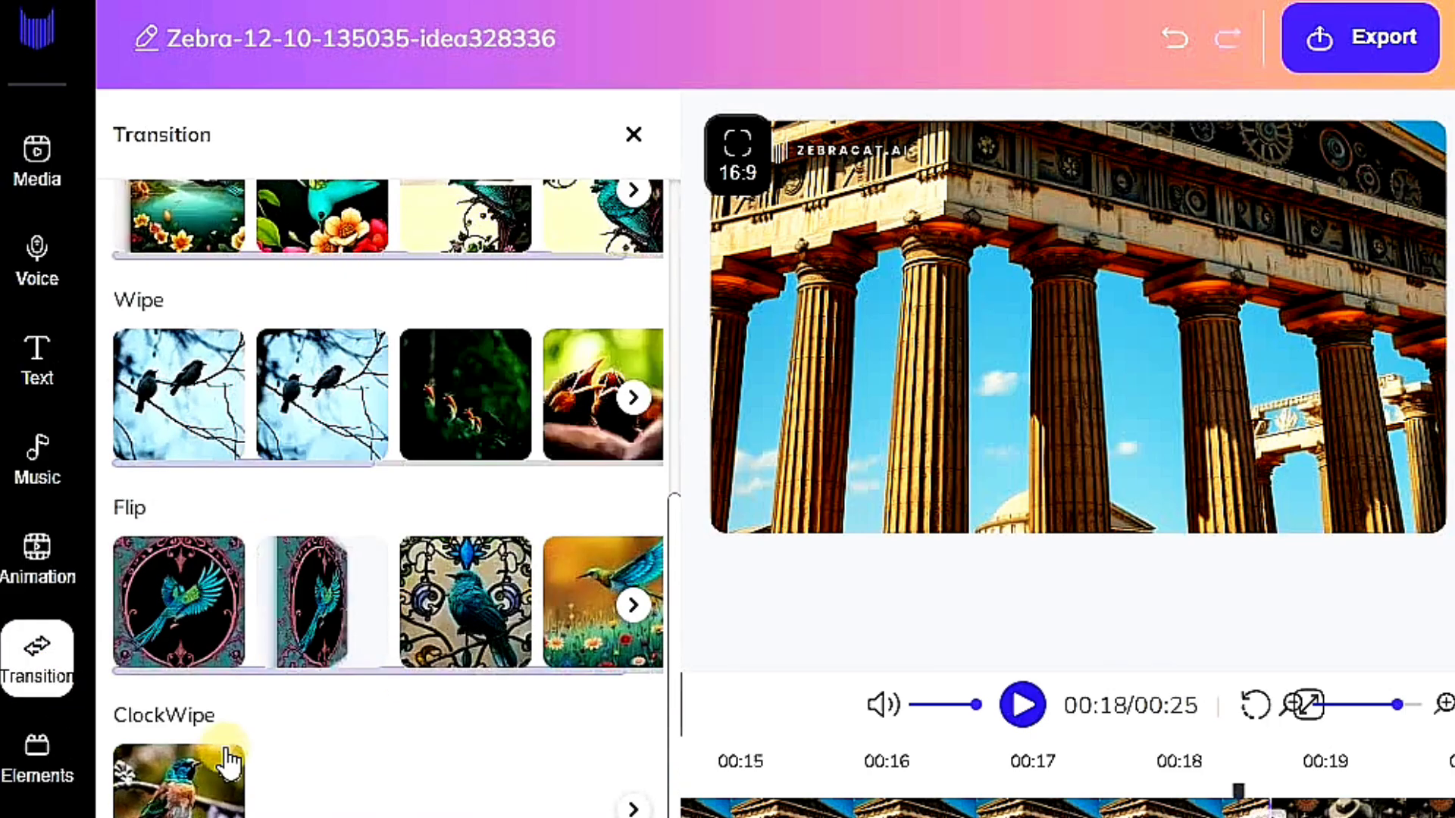
left_click(44, 754)
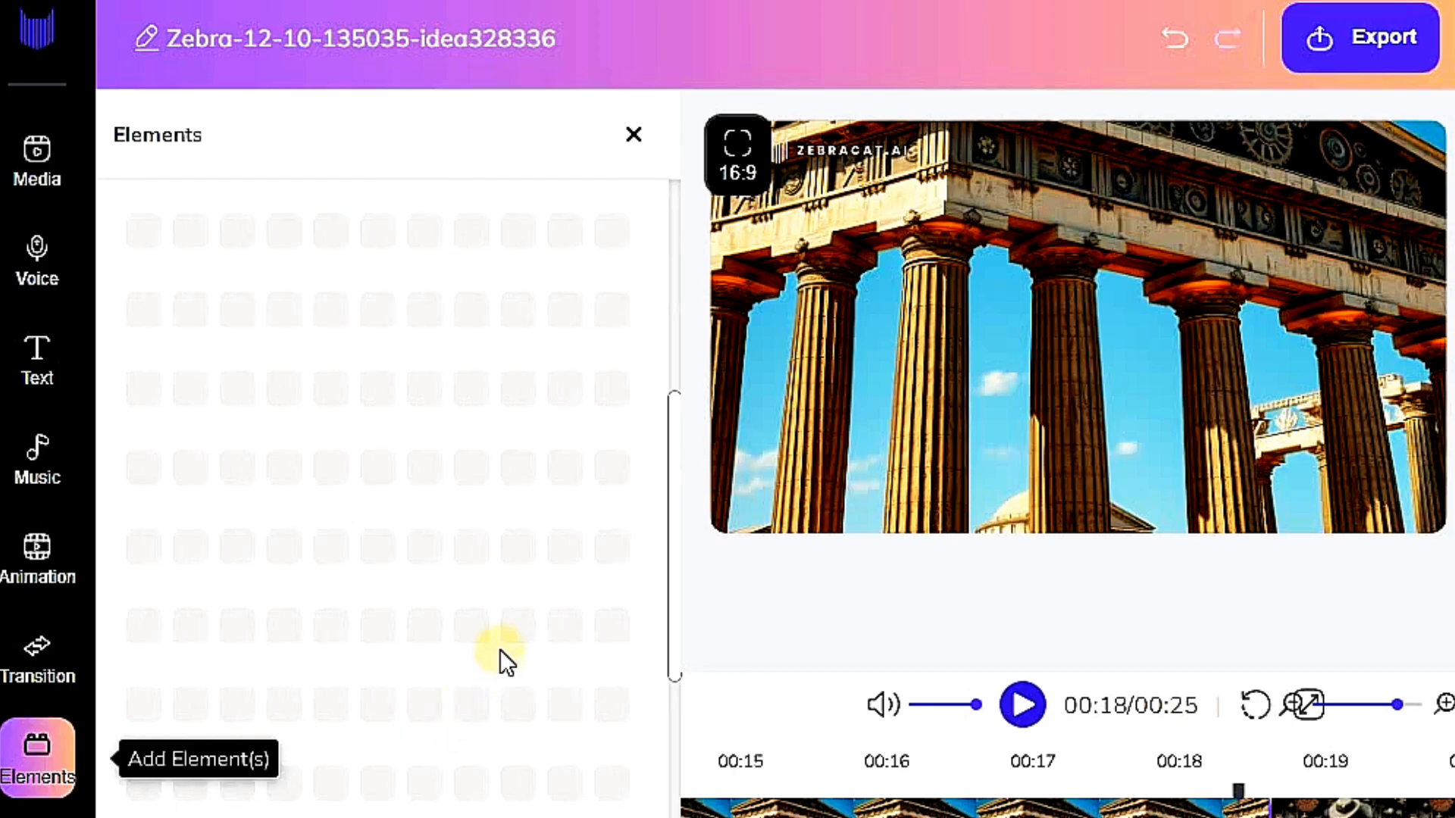
scroll(364, 455, "down", 3)
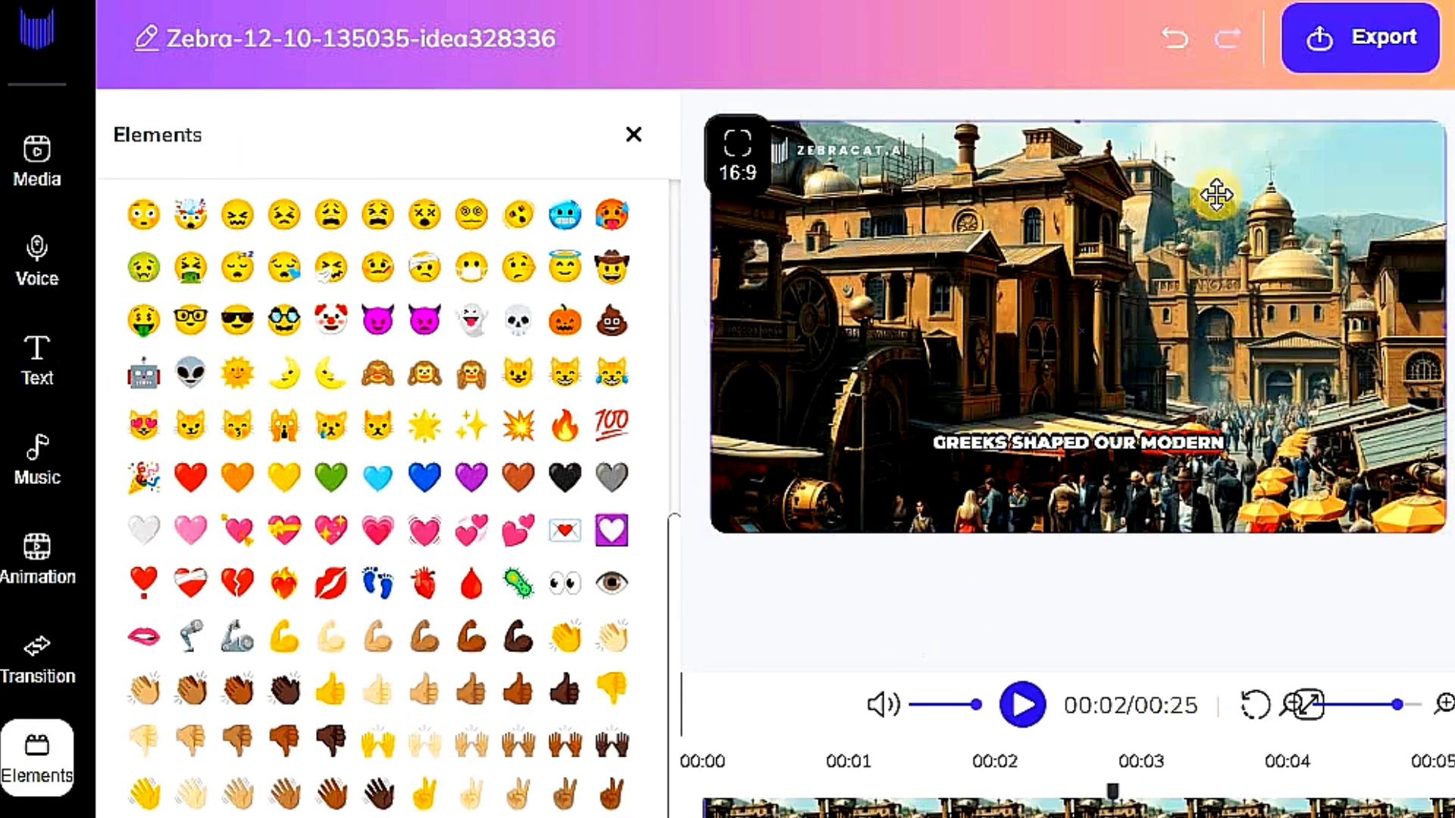
Step: Prepare the Greek video for download at 720px resolution with medium compression
left_click(1362, 61)
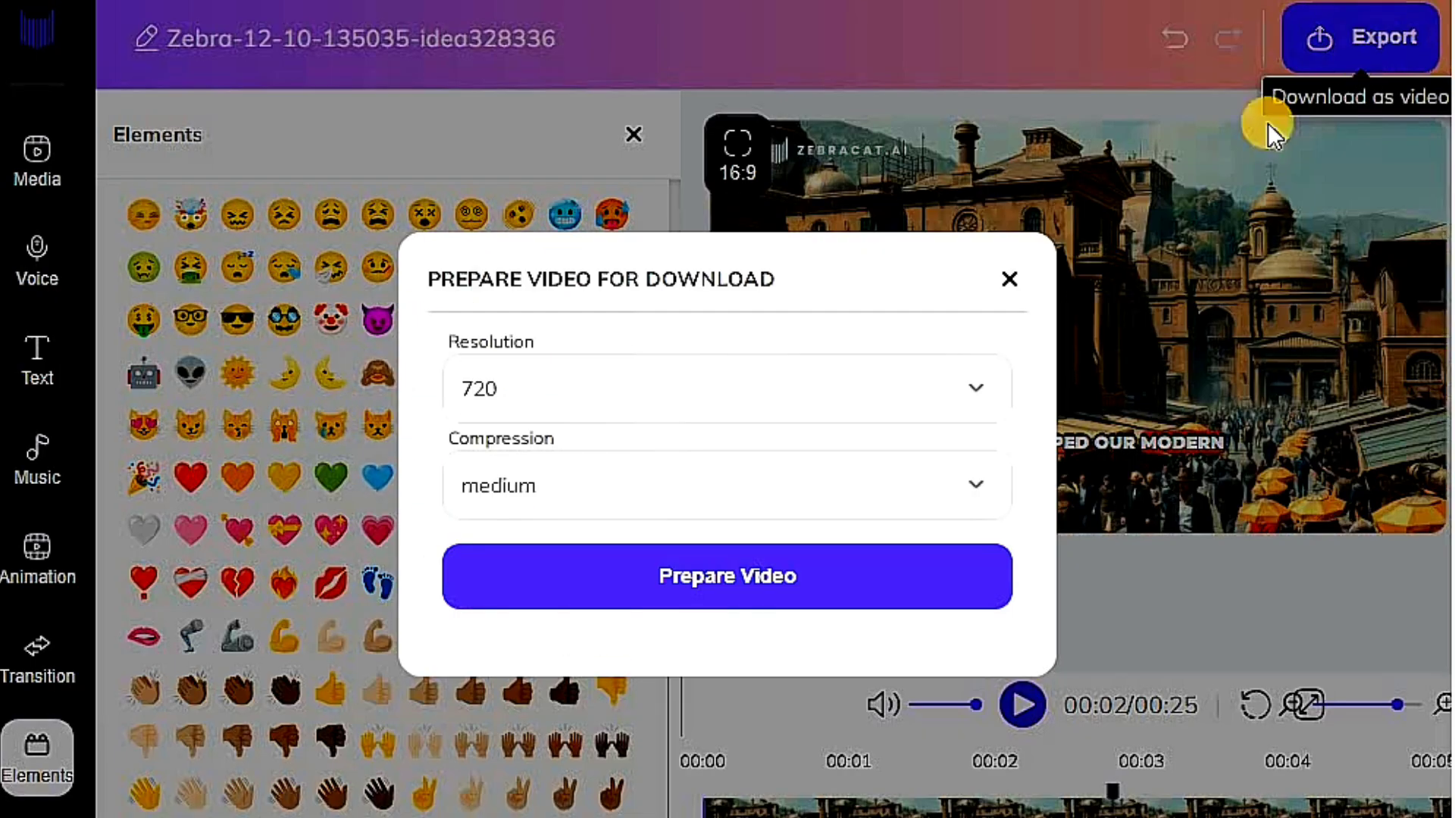
left_click(584, 386)
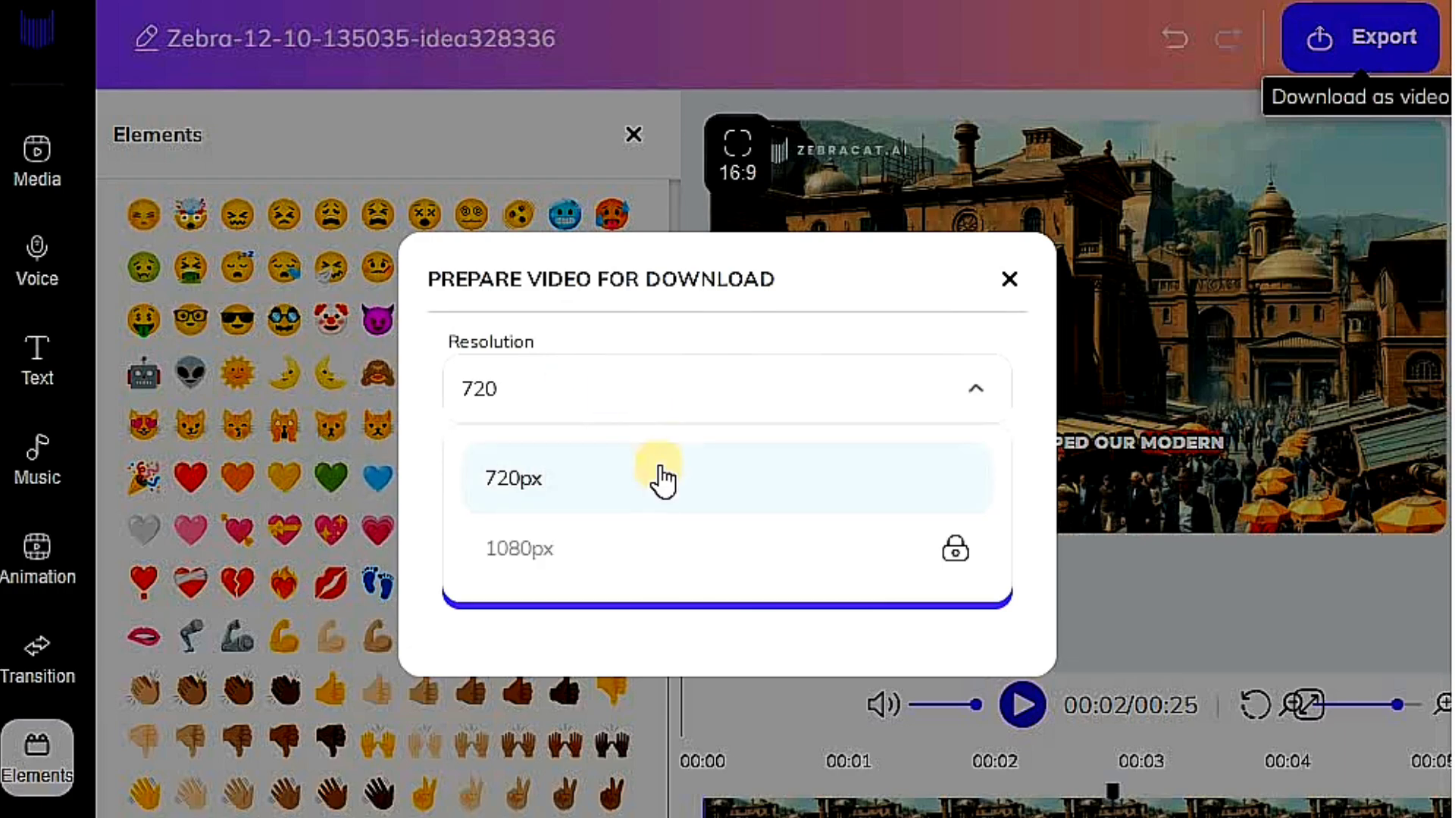
left_click(648, 493)
left_click(705, 494)
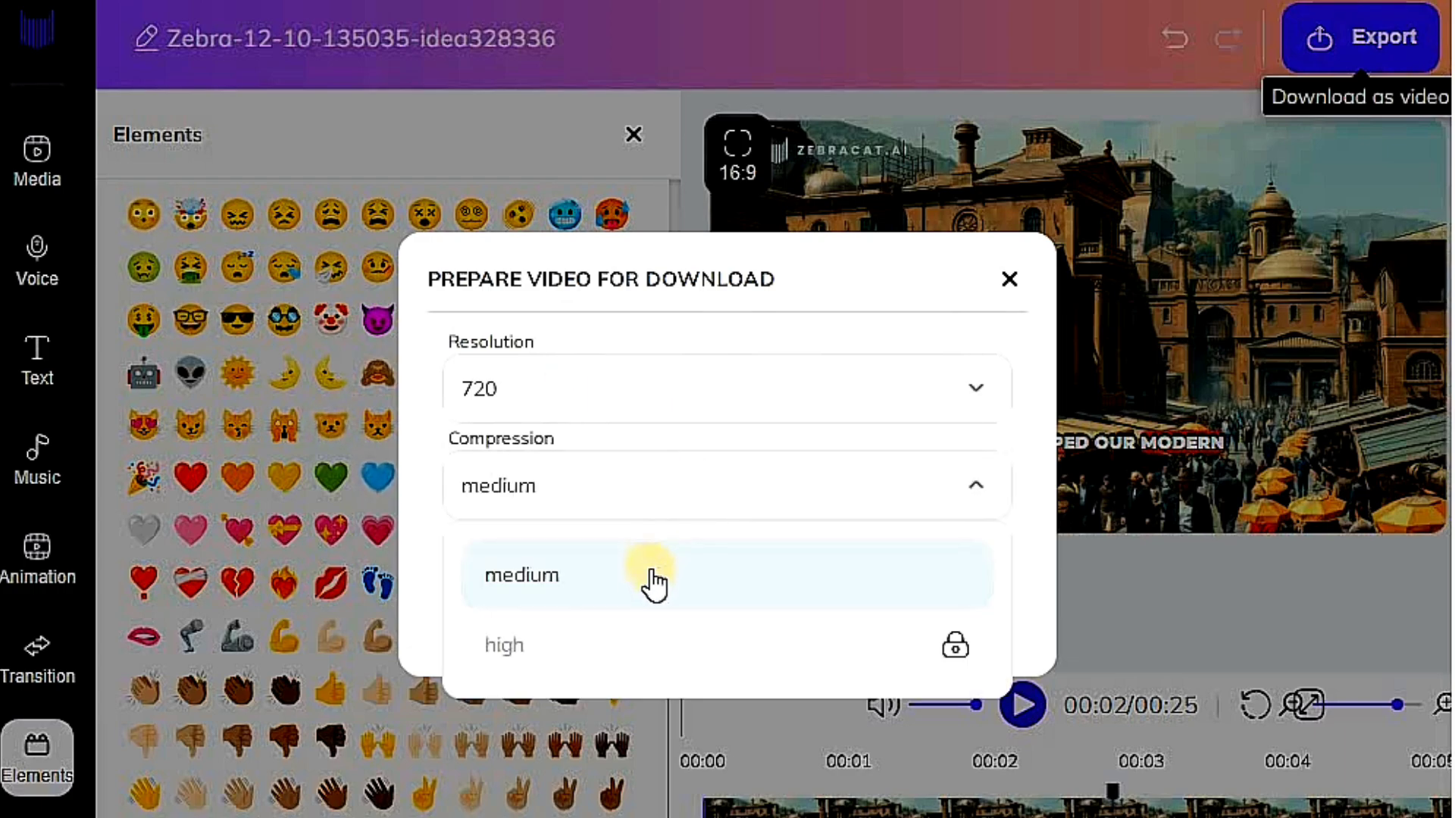
left_click(652, 578)
left_click(718, 594)
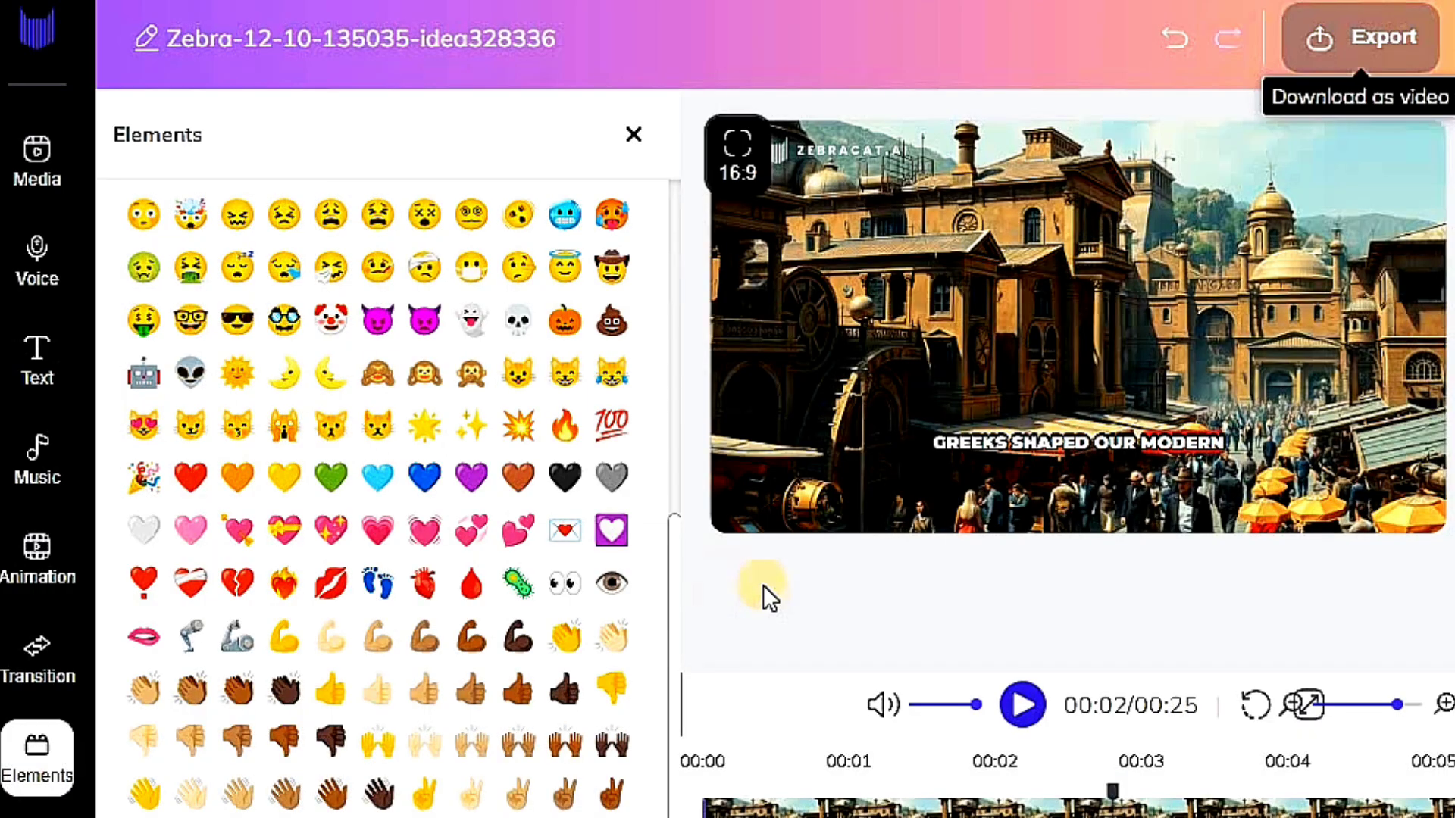